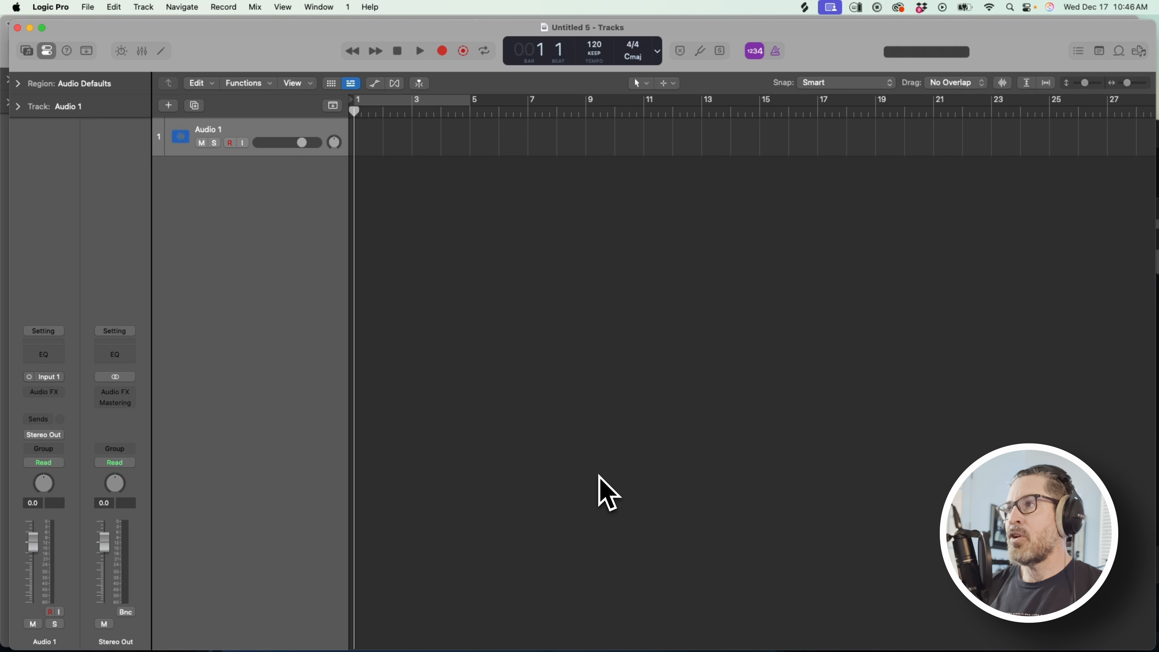
Step: Switch to Suno in Chrome and audition the uploaded simple-groove track and the 2:16 Love_Not_Game_STEMS_TEMPO_ADJUST_ALT_ENDING cover
mouse_move(581, 624)
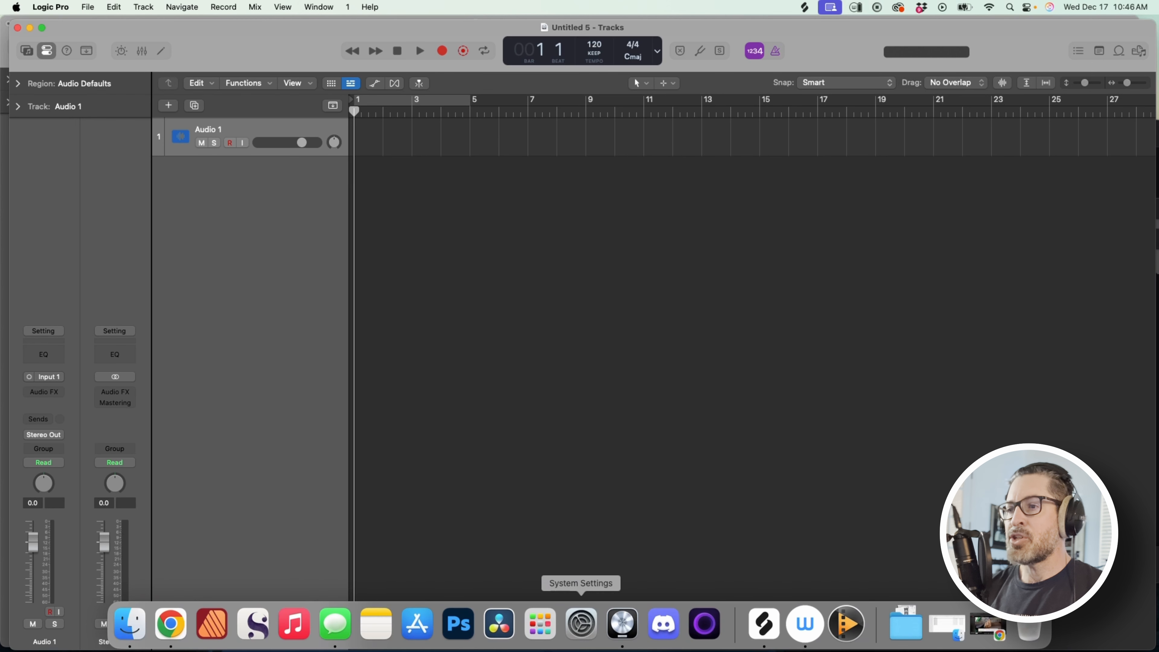
left_click(178, 626)
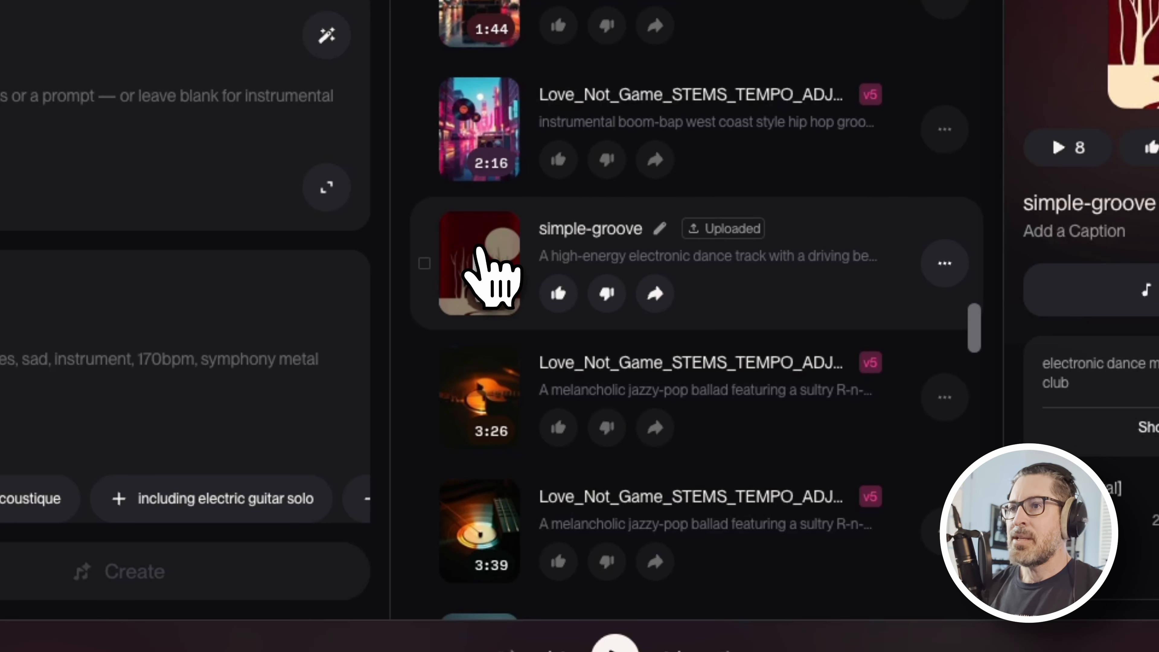
left_click(477, 249)
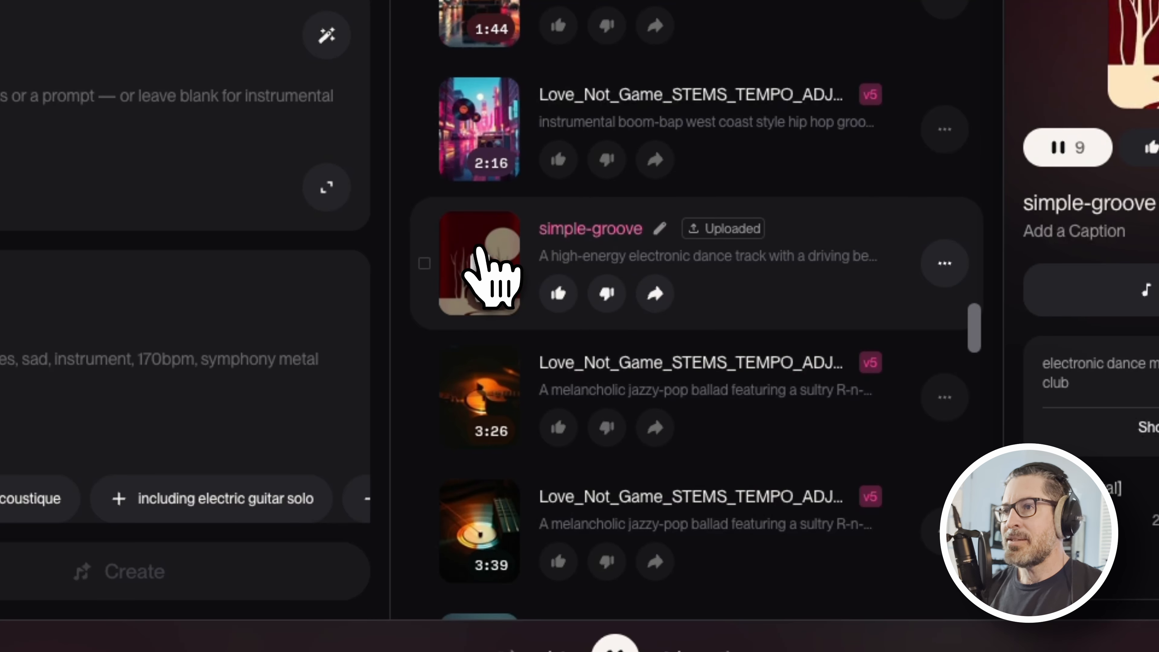
left_click(477, 259)
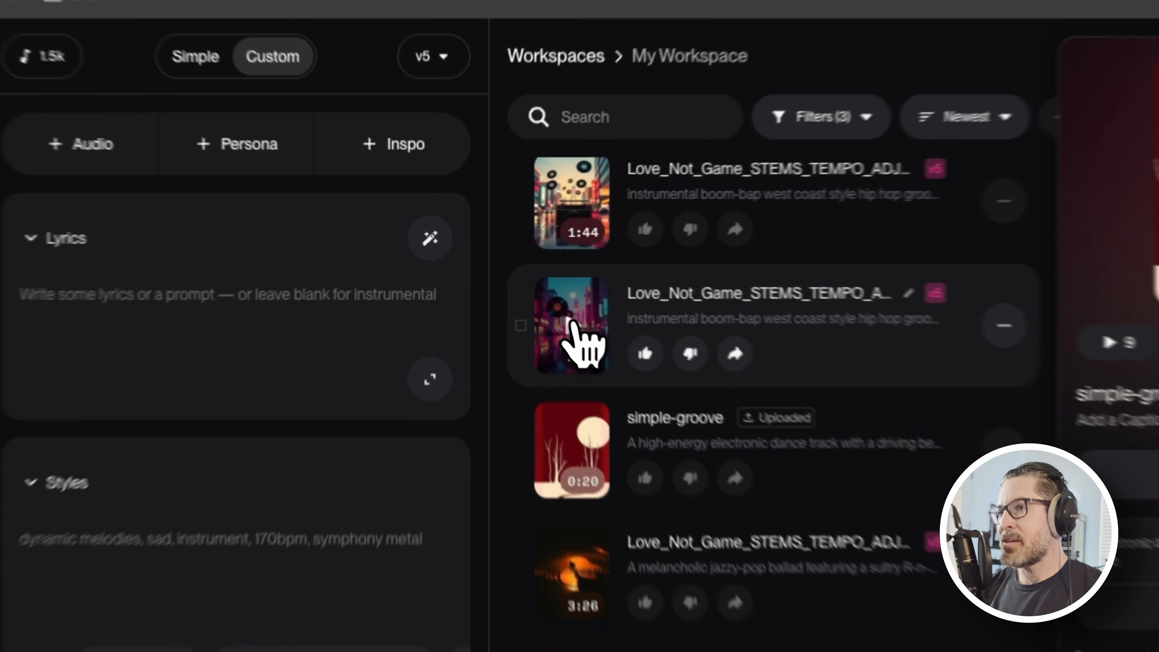
left_click(522, 279)
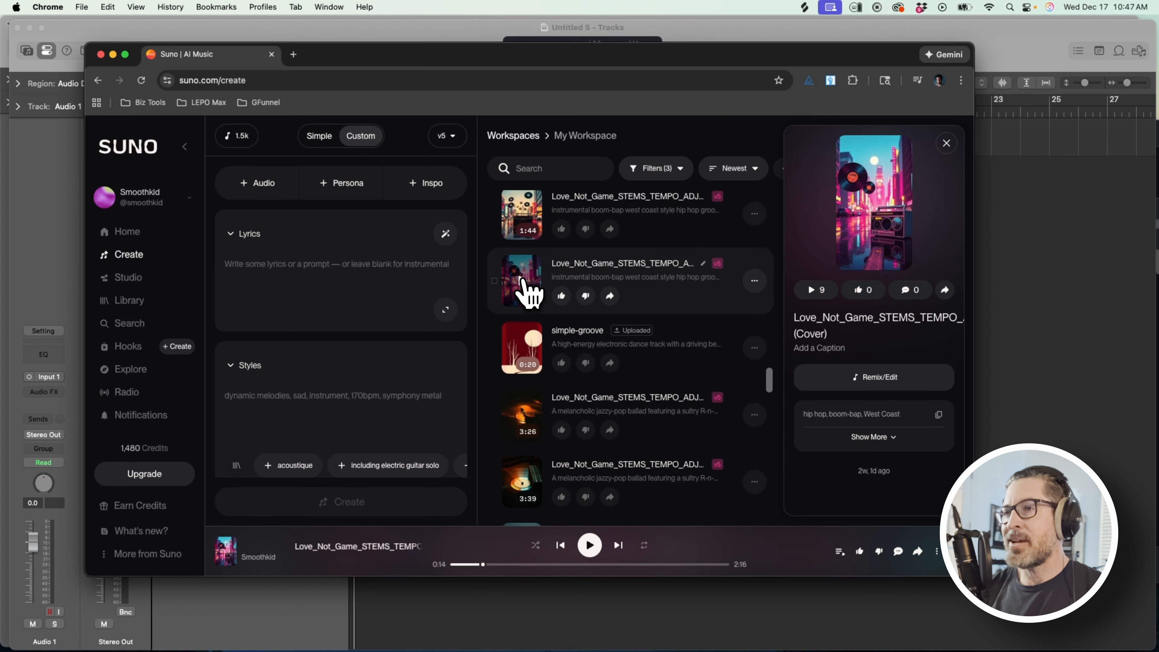
Step: Find the 2:37 simple-groove-slower3b (Cover) among the workspace songs and audition it
scroll(529, 292, "up", 5)
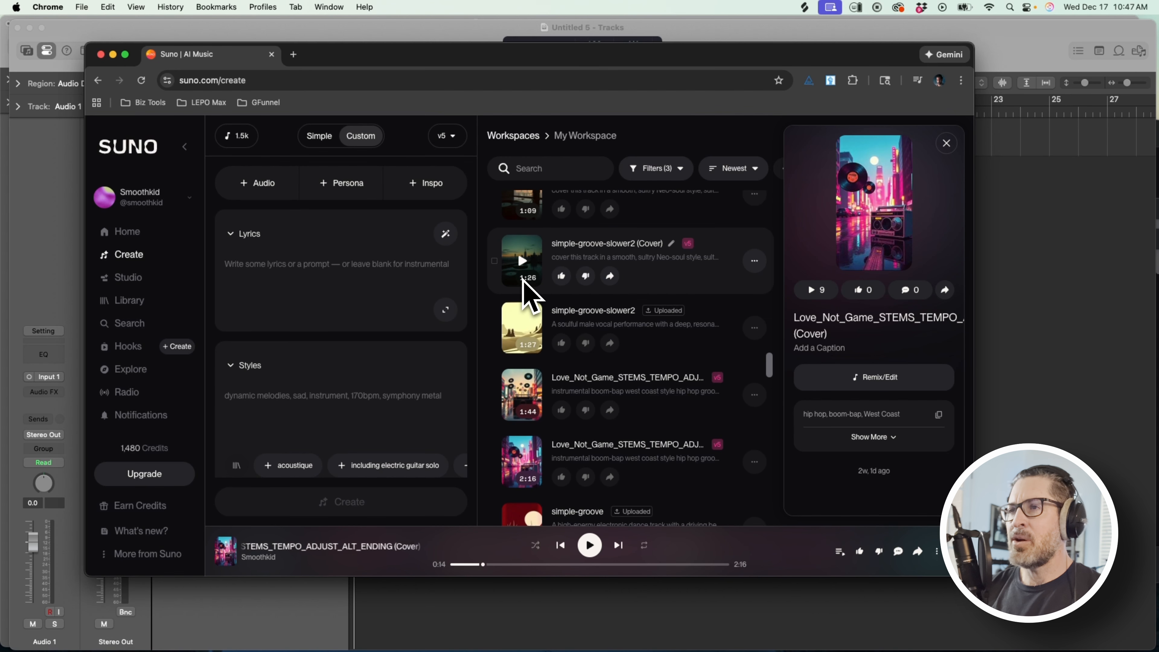
scroll(536, 338, "up", 2)
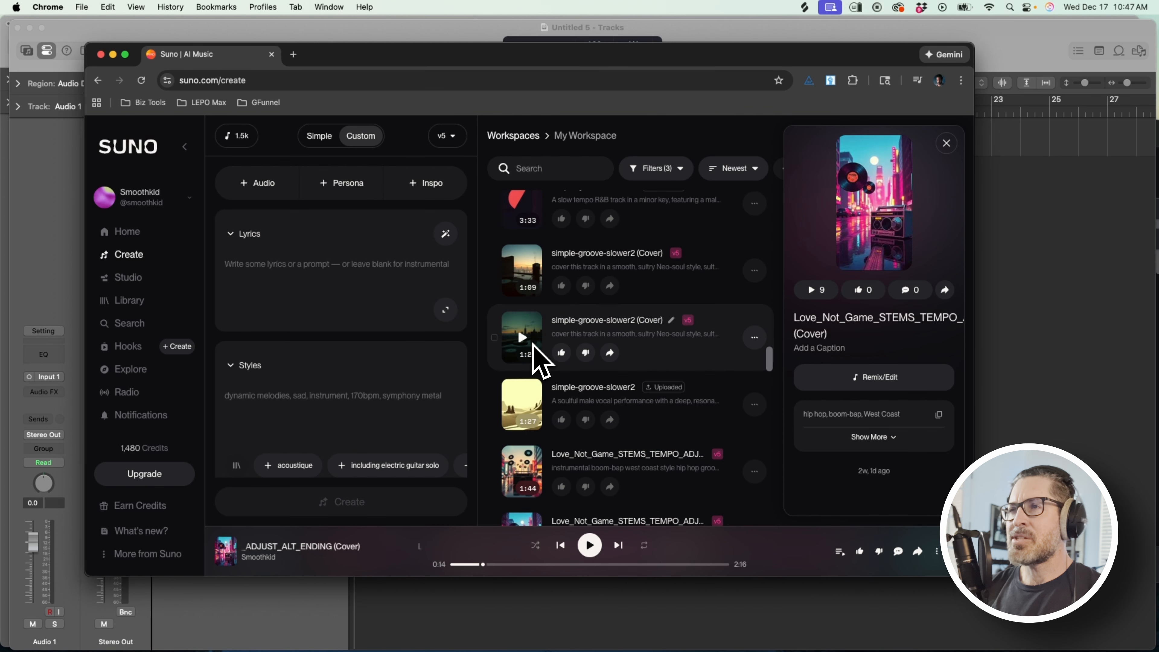
scroll(533, 345, "up", 2)
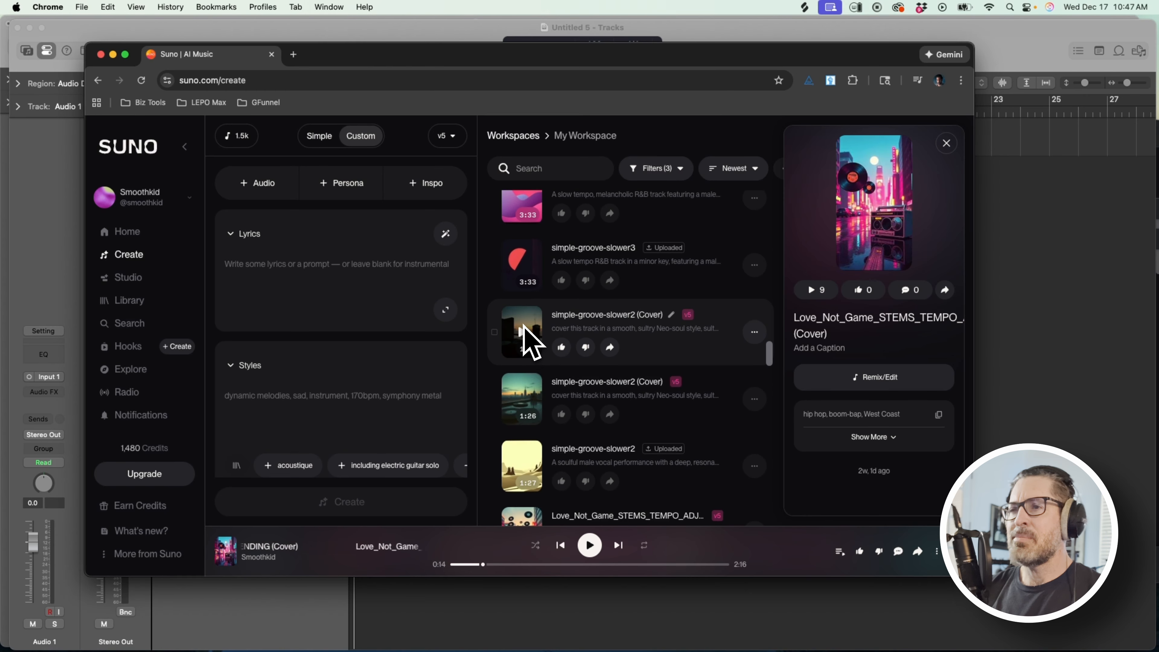
scroll(524, 326, "up", 3)
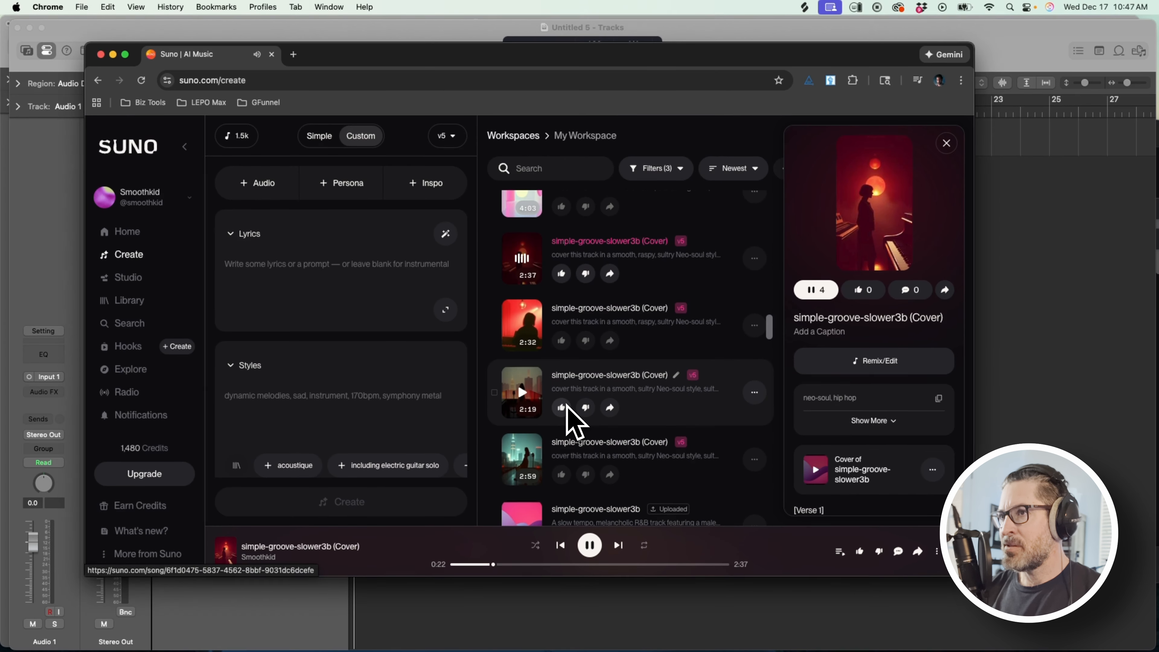
scroll(570, 422, "up", 1)
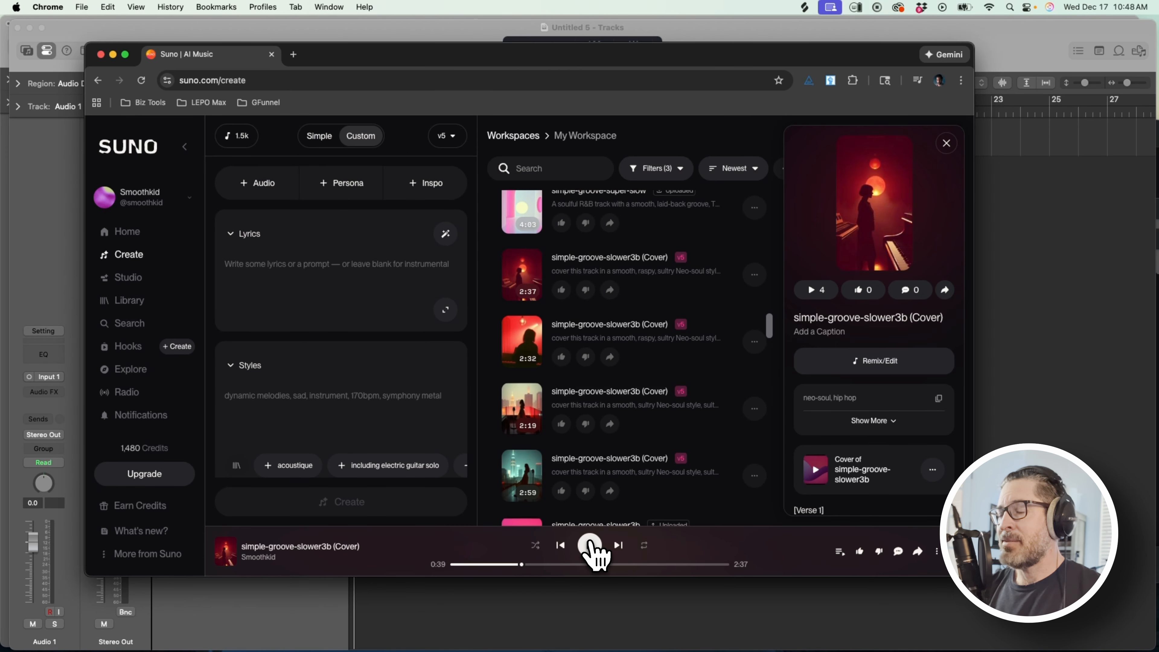
Step: Find the 2:33 simple-groove-slower-tunring-into-guitar-track (Cover) among the newest workspace songs, audition it and pause playback
scroll(592, 424, "up", 2)
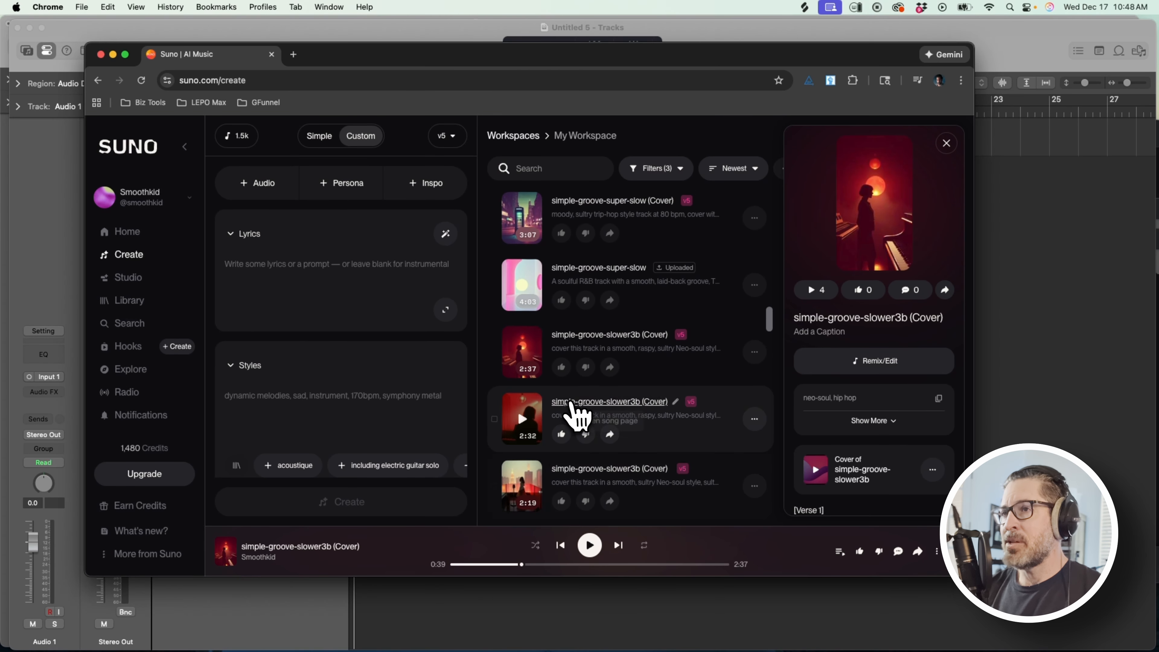
scroll(570, 403, "up", 2)
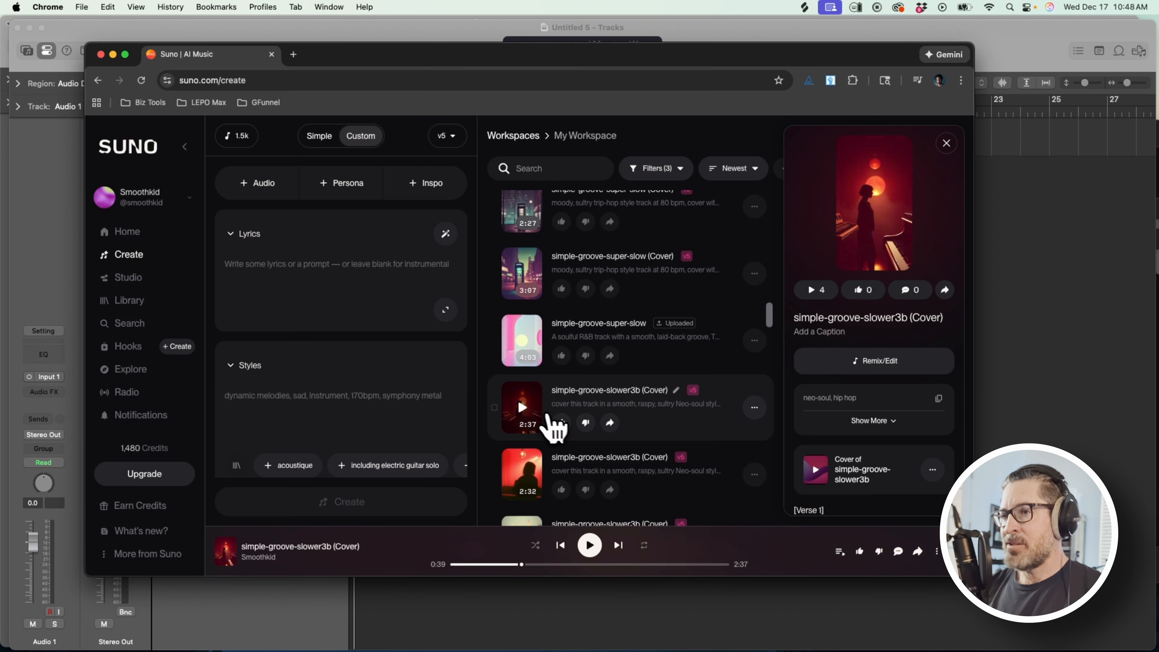
scroll(555, 415, "up", 1)
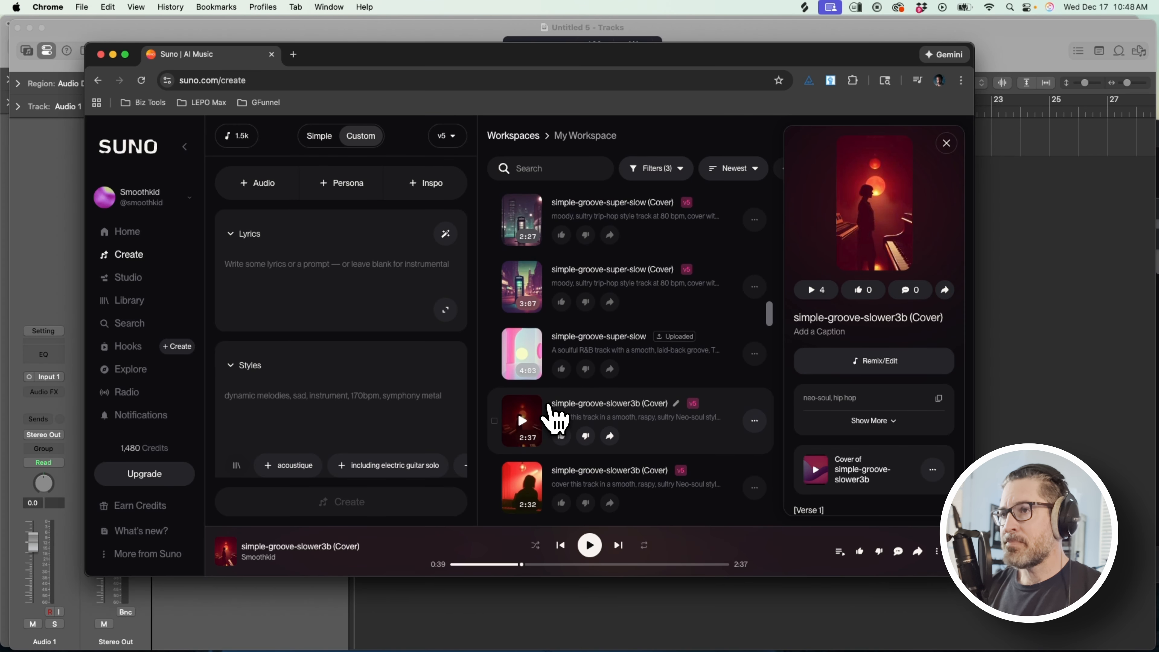
scroll(555, 418, "up", 10)
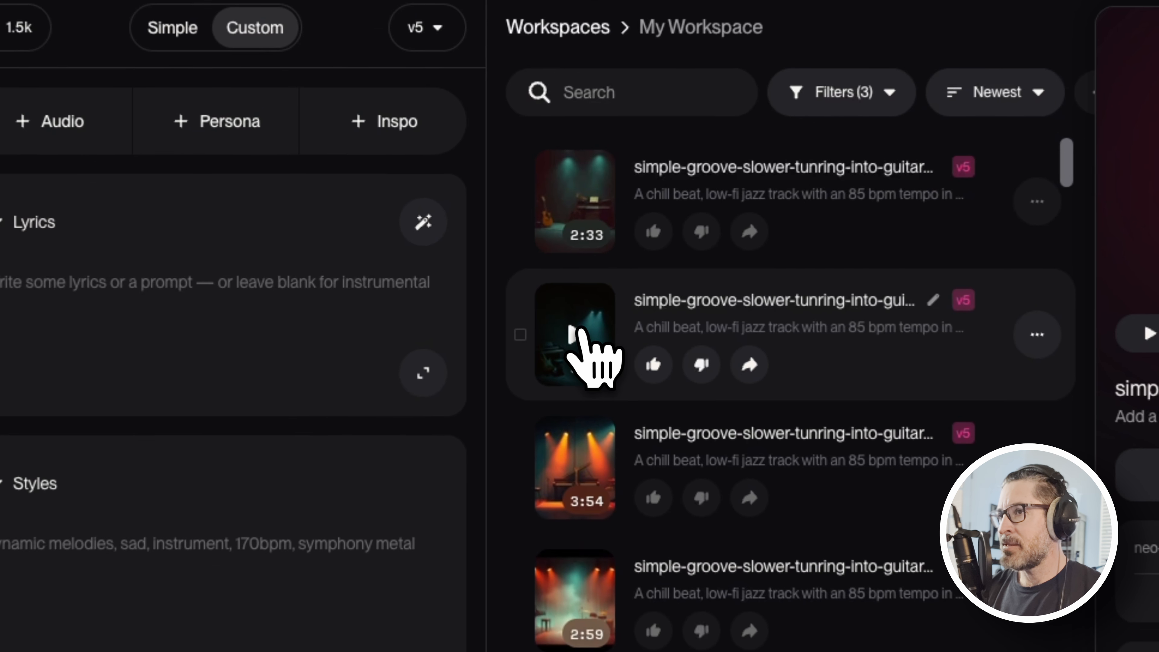
left_click(524, 290)
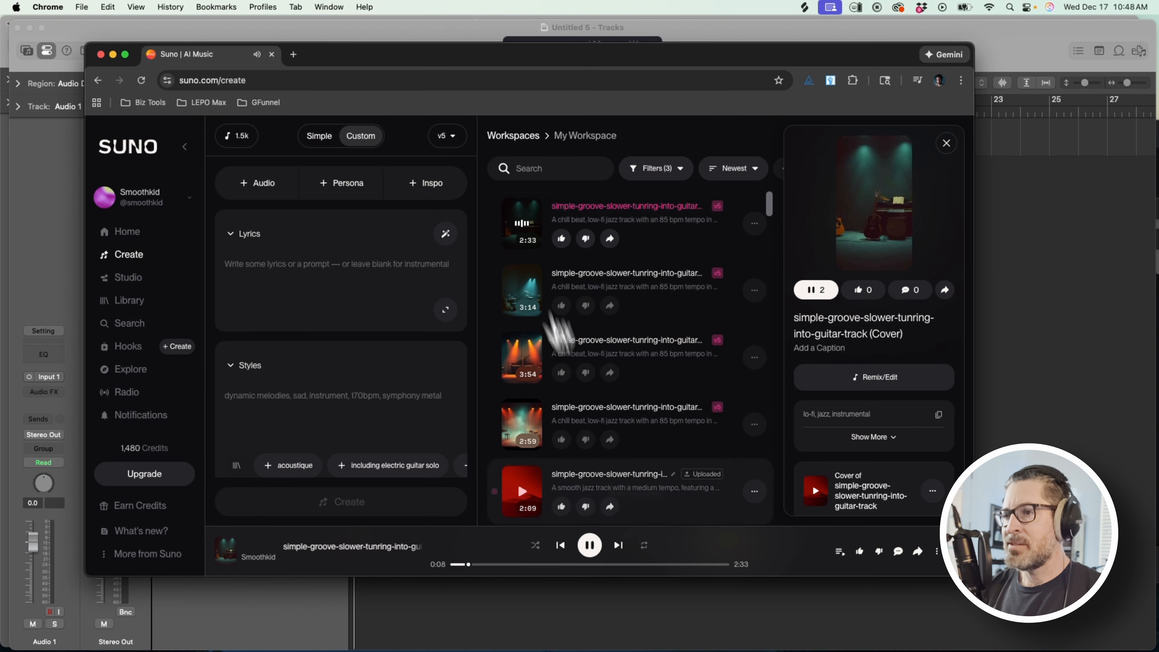
left_click(589, 545)
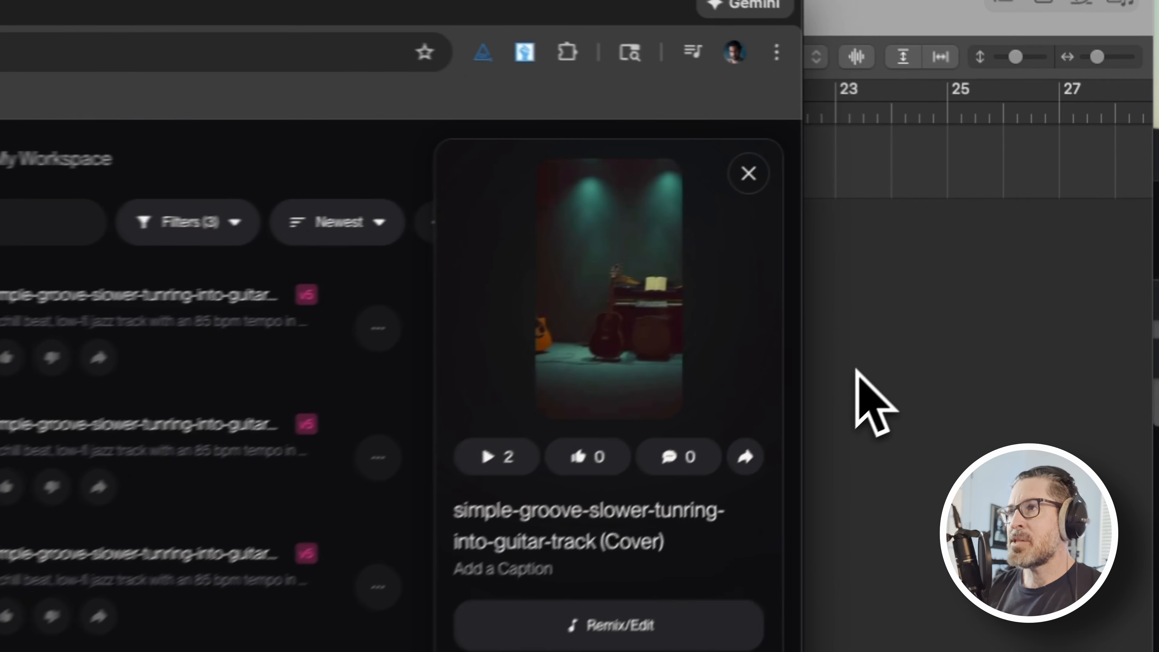
Step: Switch to Logic Pro and import the drums, bass, guitar, keyboard and synth stems from Finder as new tracks, converting them to the project's 44.1 kHz
left_click(1002, 245)
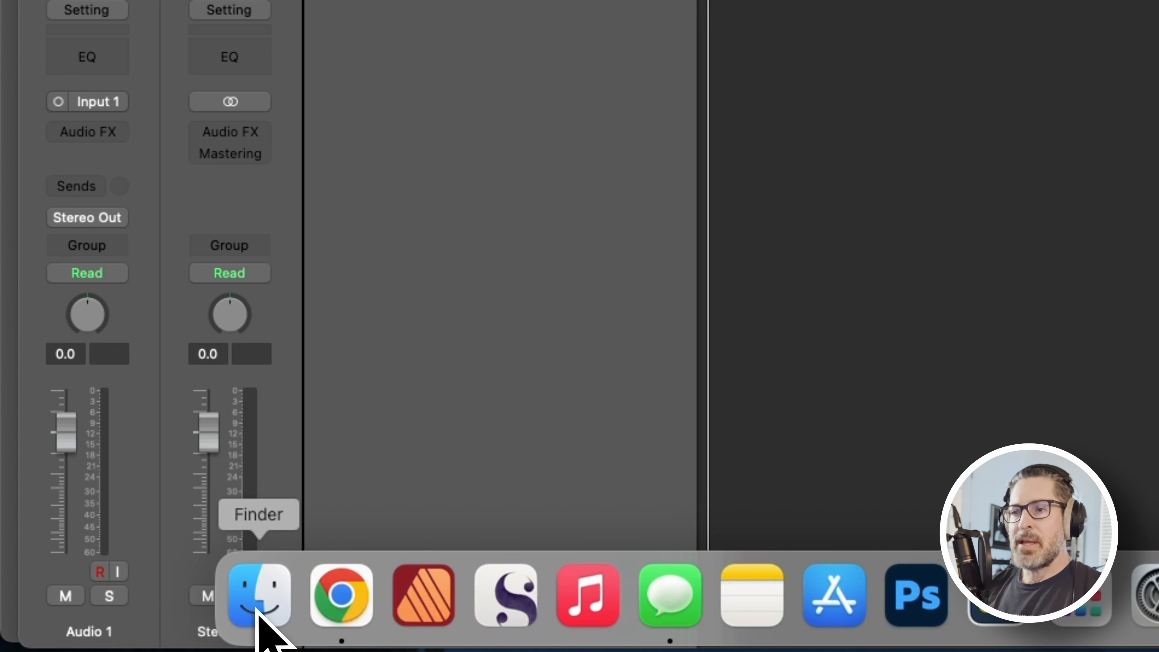
left_click(258, 603)
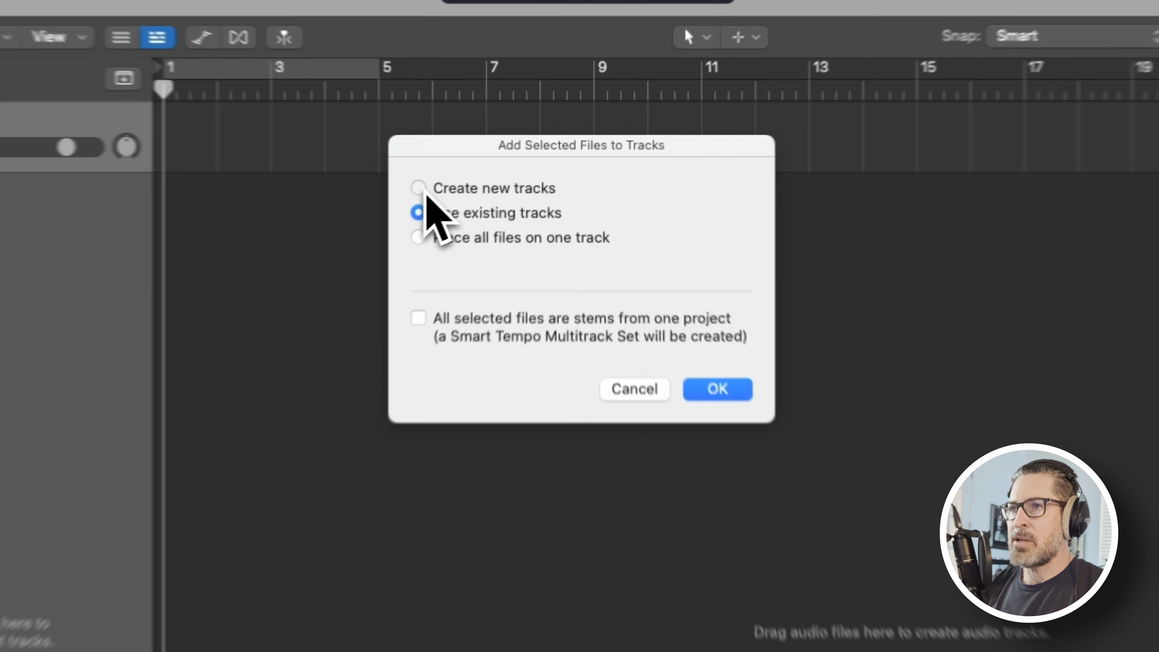
left_click(492, 164)
left_click(746, 408)
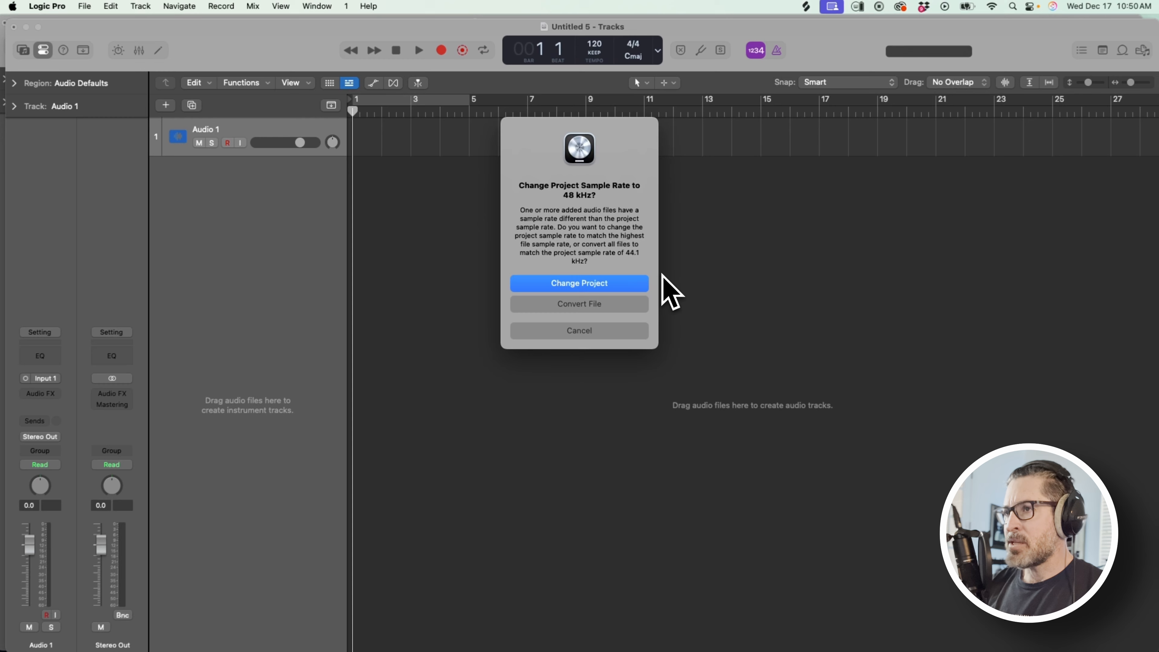
left_click(612, 307)
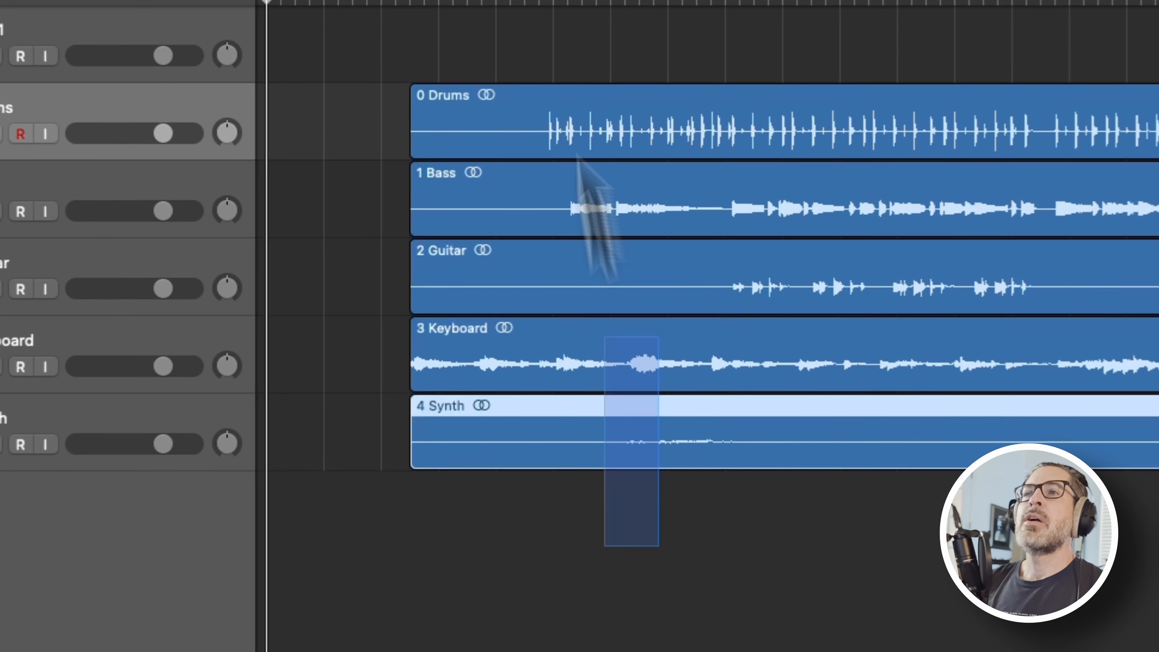
Step: Apply the 0 Drums region's tempo to the project tempo, aligning its downbeat to the nearest project downbeat
left_click_drag(582, 121, 498, 134)
left_click(498, 135)
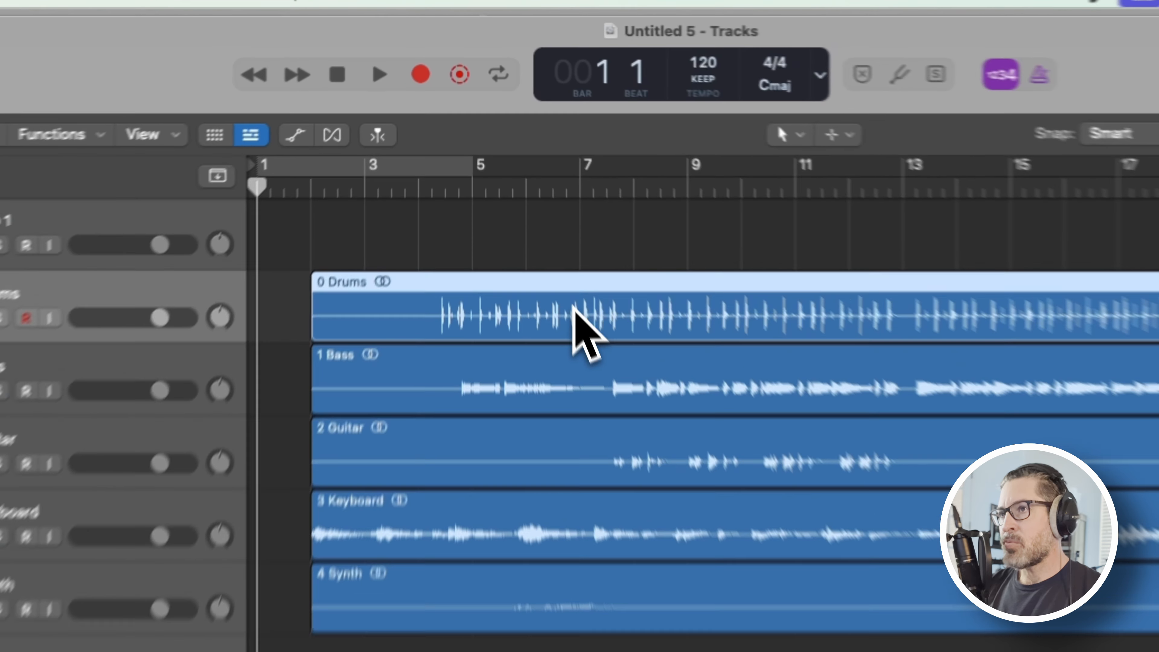
right_click(525, 177)
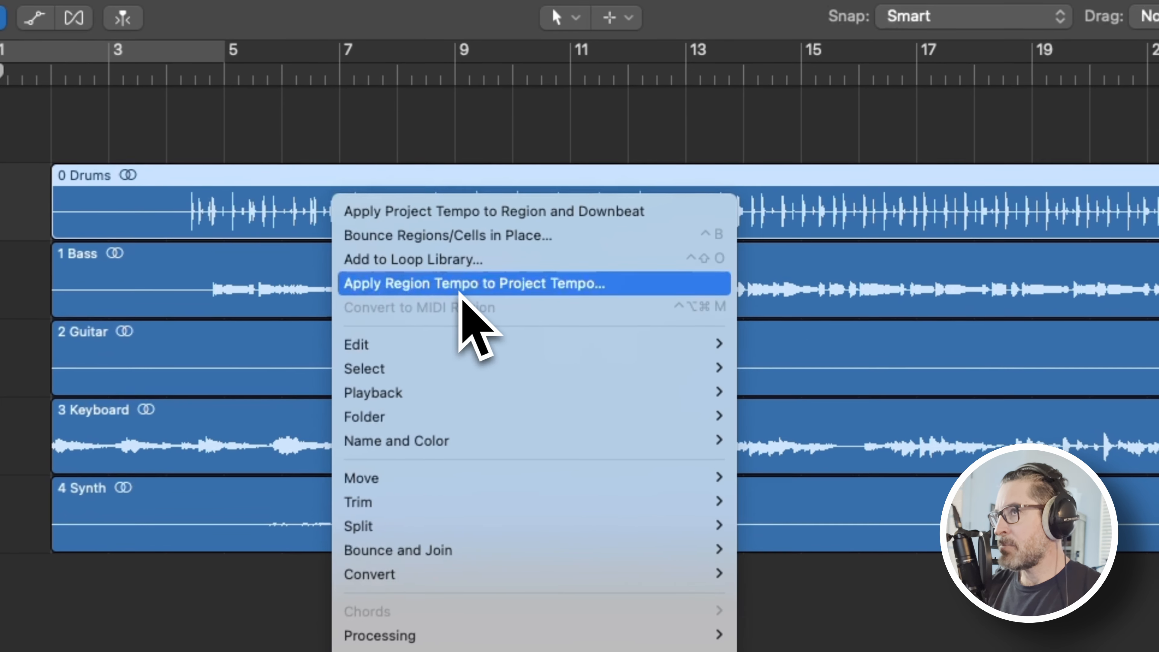
left_click(589, 218)
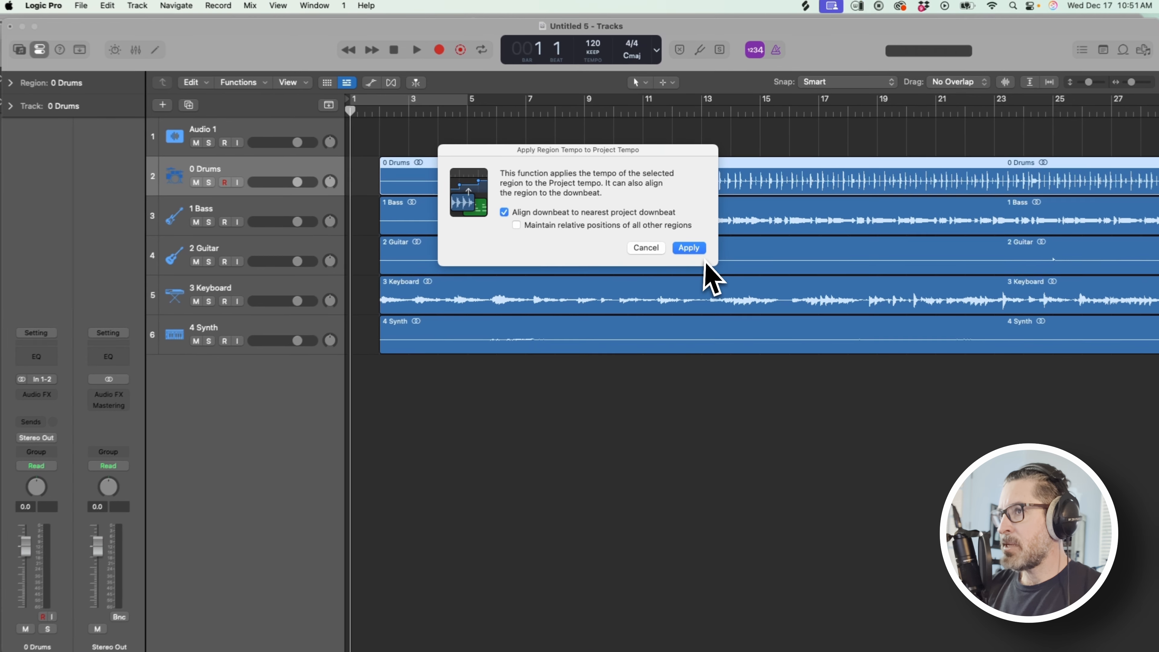
left_click(695, 250)
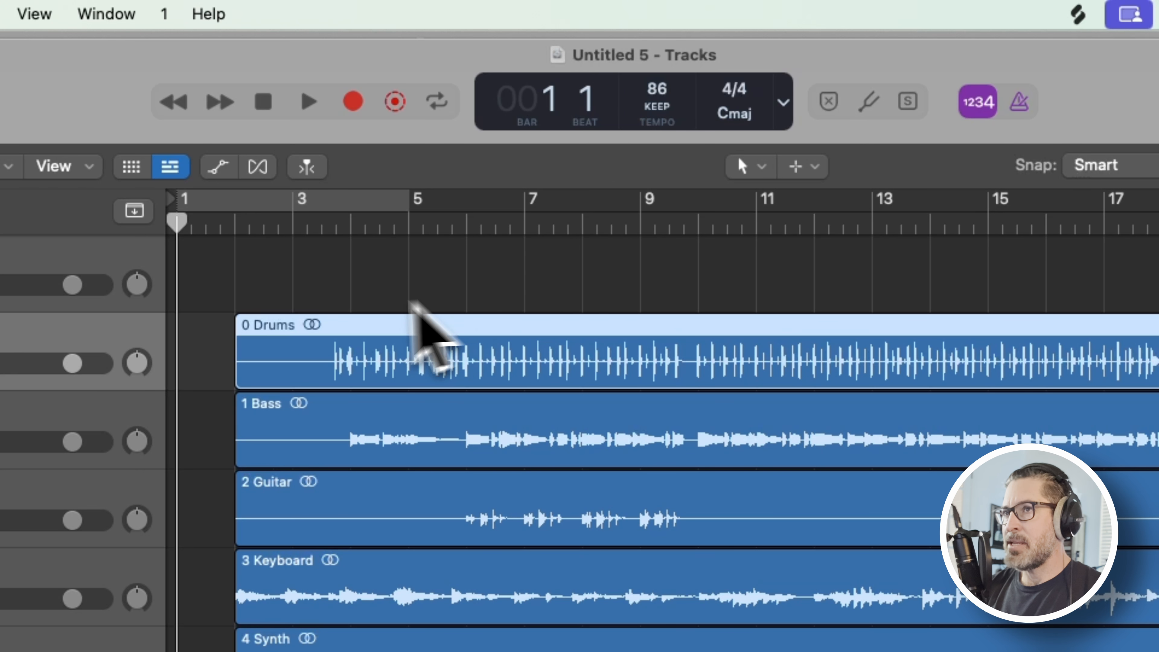
Step: Move the playhead to bar 16 and show the global tracks to examine the tempo track
left_click_drag(177, 222, 615, 270)
left_click_drag(725, 270, 837, 370)
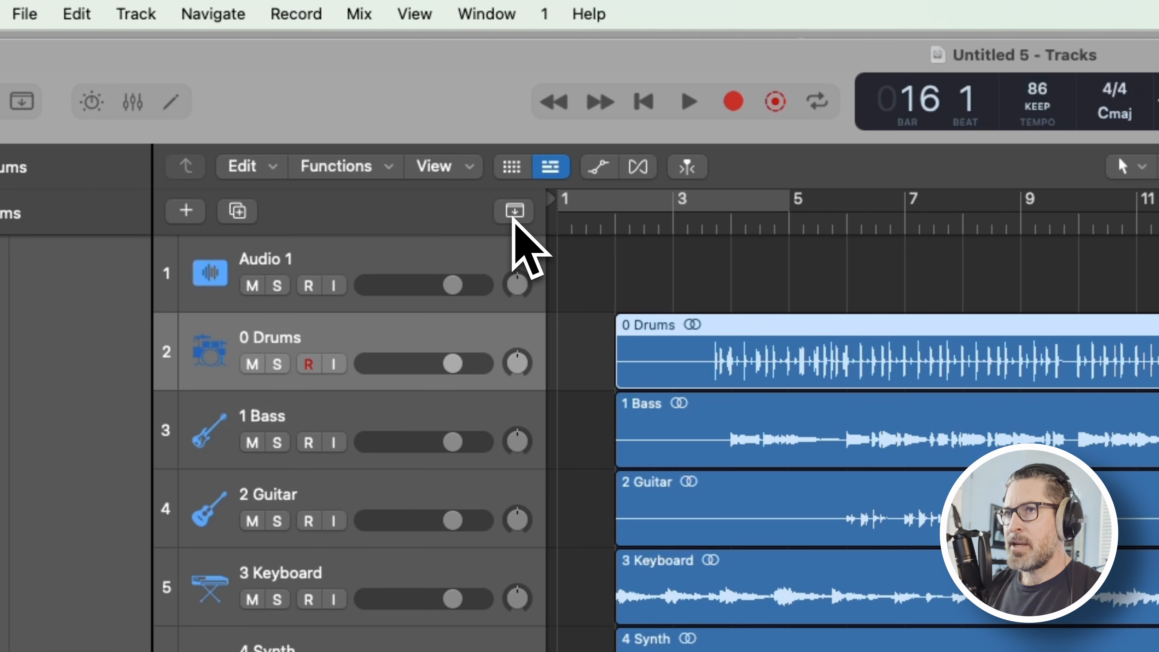
left_click(514, 210)
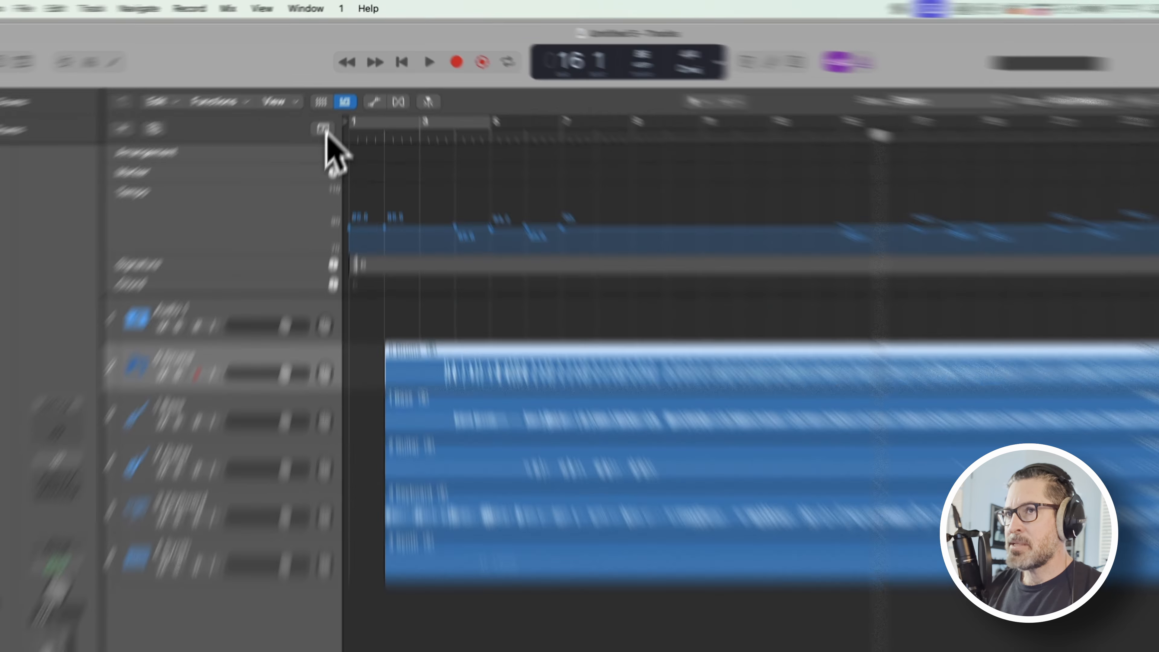
left_click(324, 131)
left_click(325, 130)
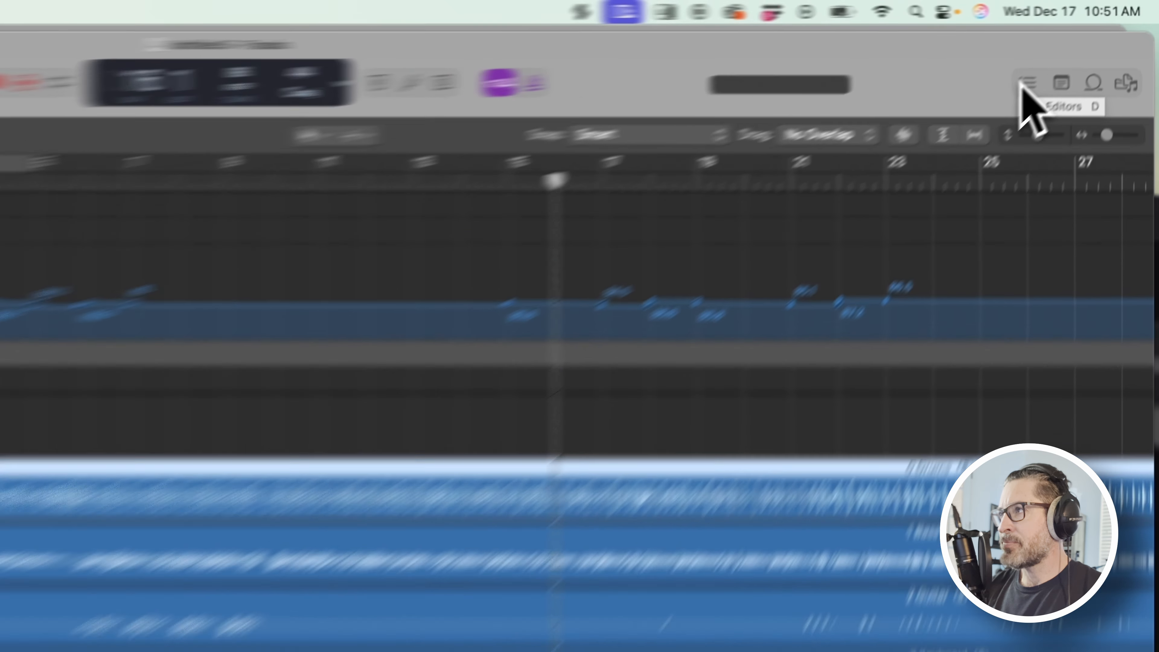
Step: Examine the project's tempo events in the Tempo list of the List Editors and close the list
left_click(1078, 50)
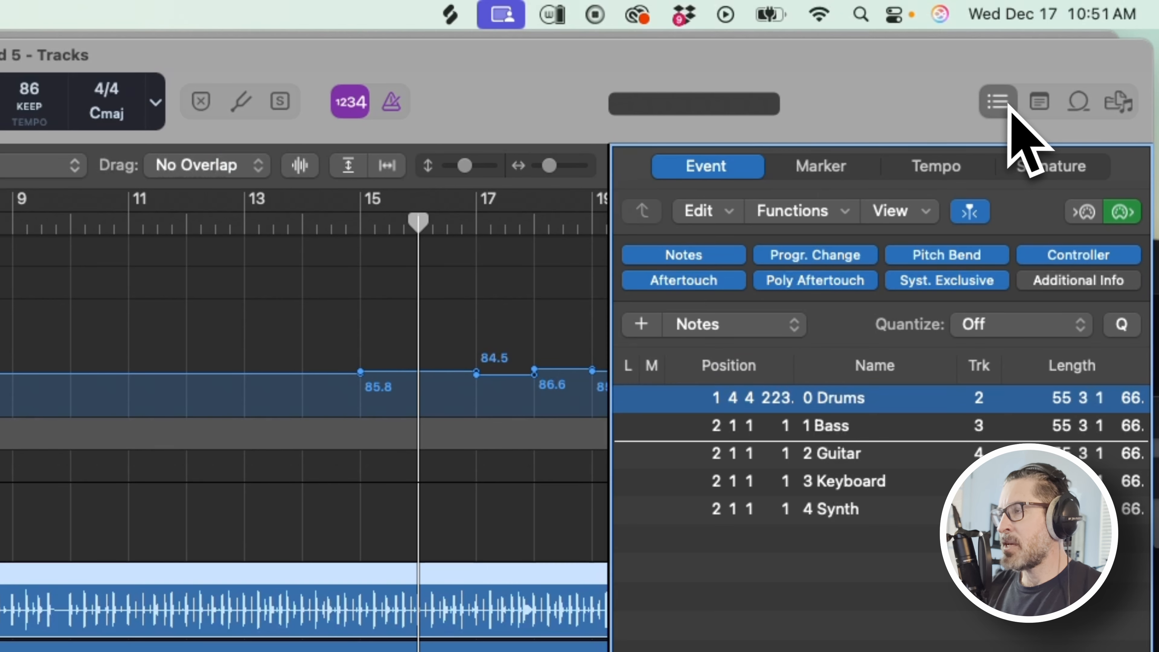
left_click(932, 166)
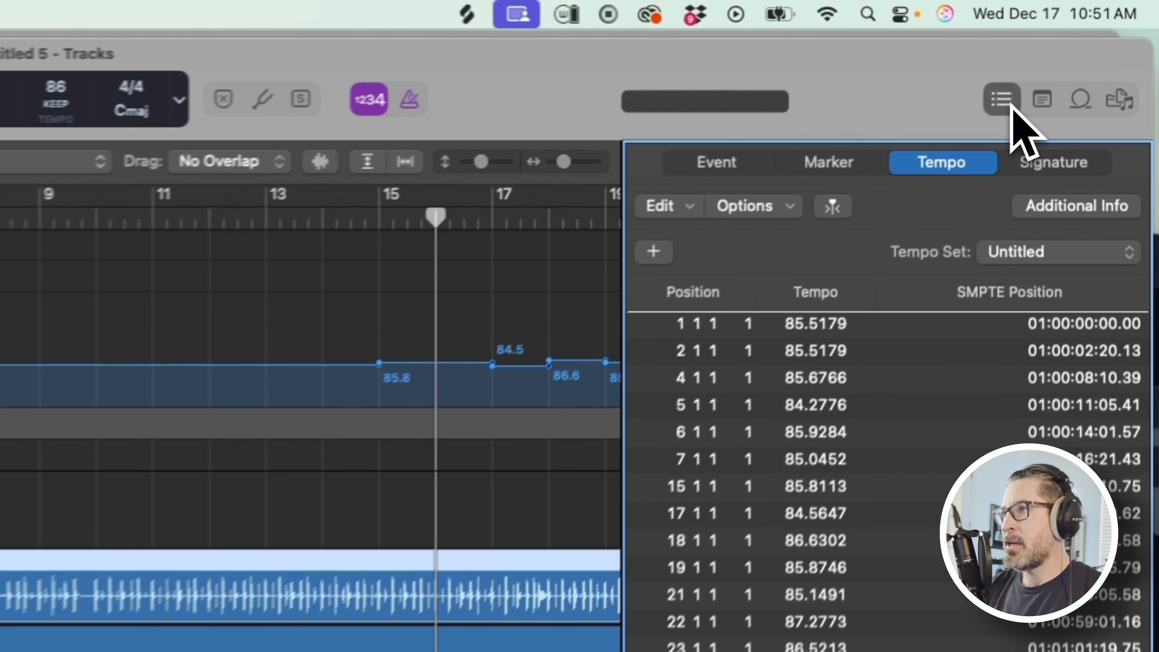
left_click(1079, 51)
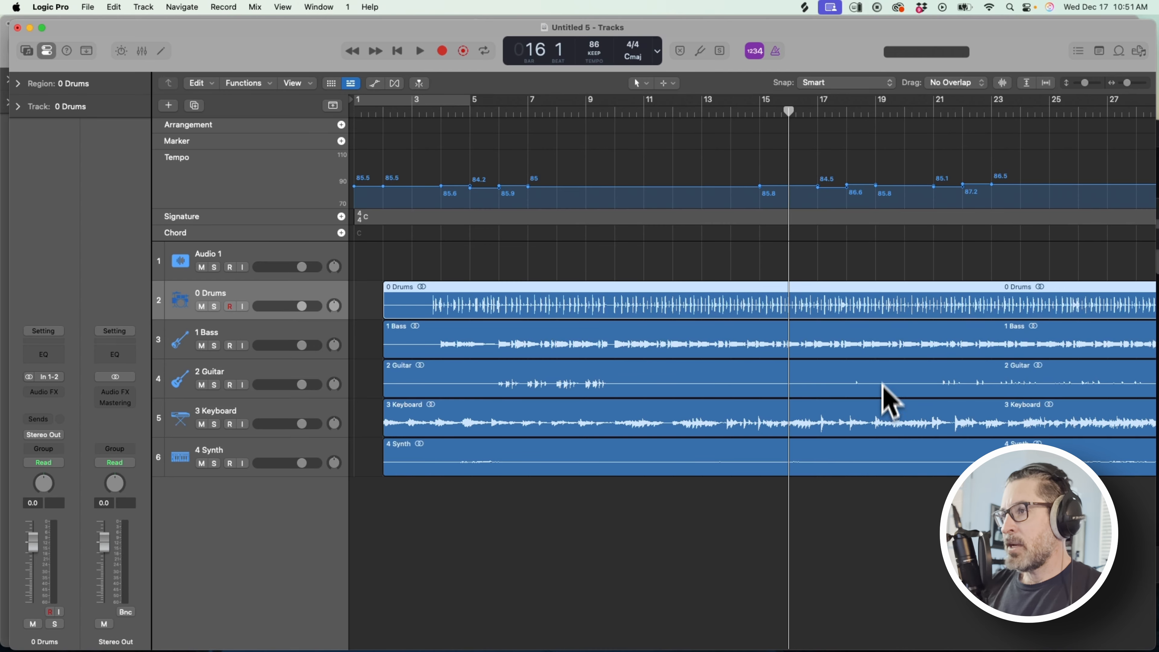
Step: Hide the global tracks and zoom the timeline out horizontally to fit the full length of the stem regions
scroll(854, 532, "right", 5)
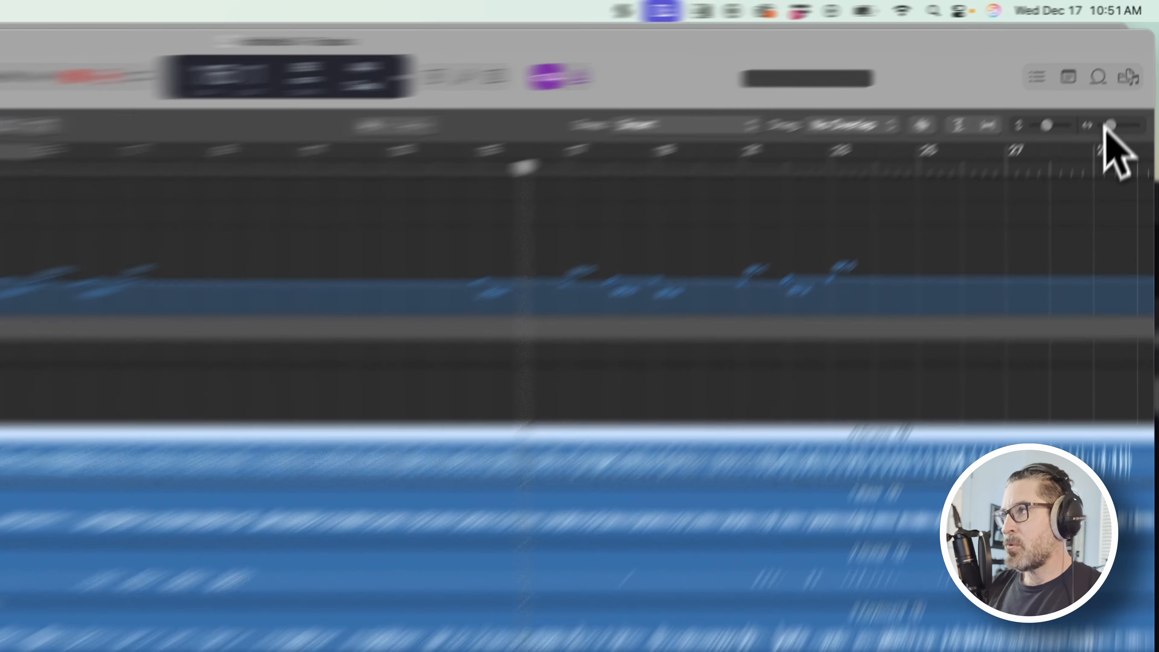
left_click_drag(1126, 82, 1115, 83)
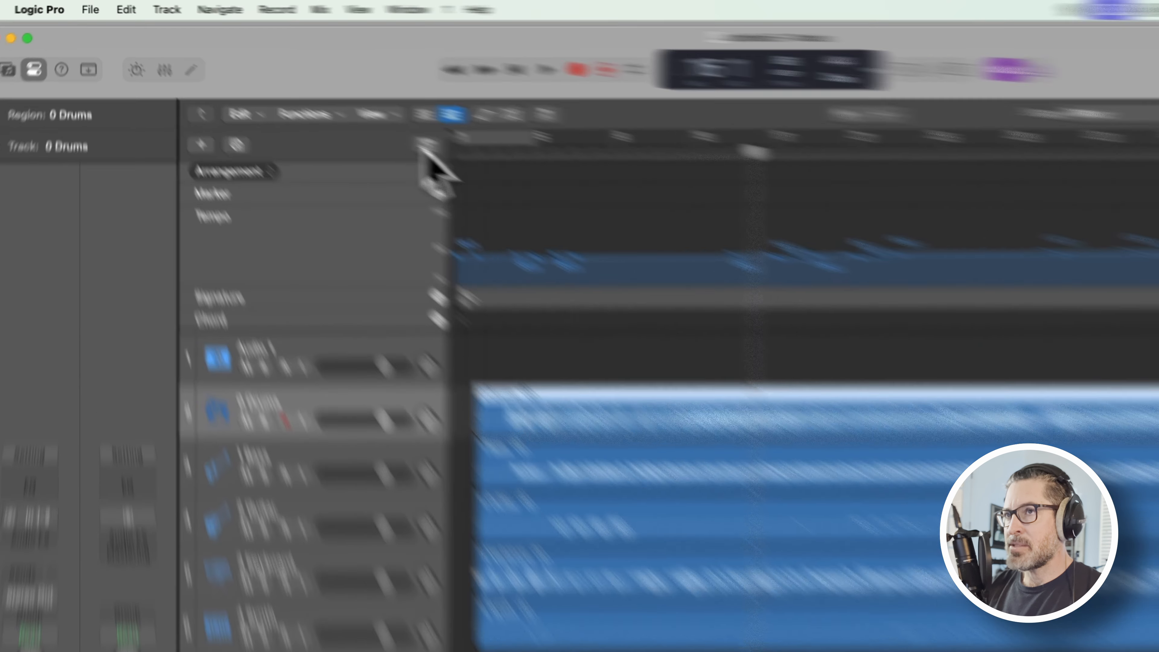
left_click(333, 105)
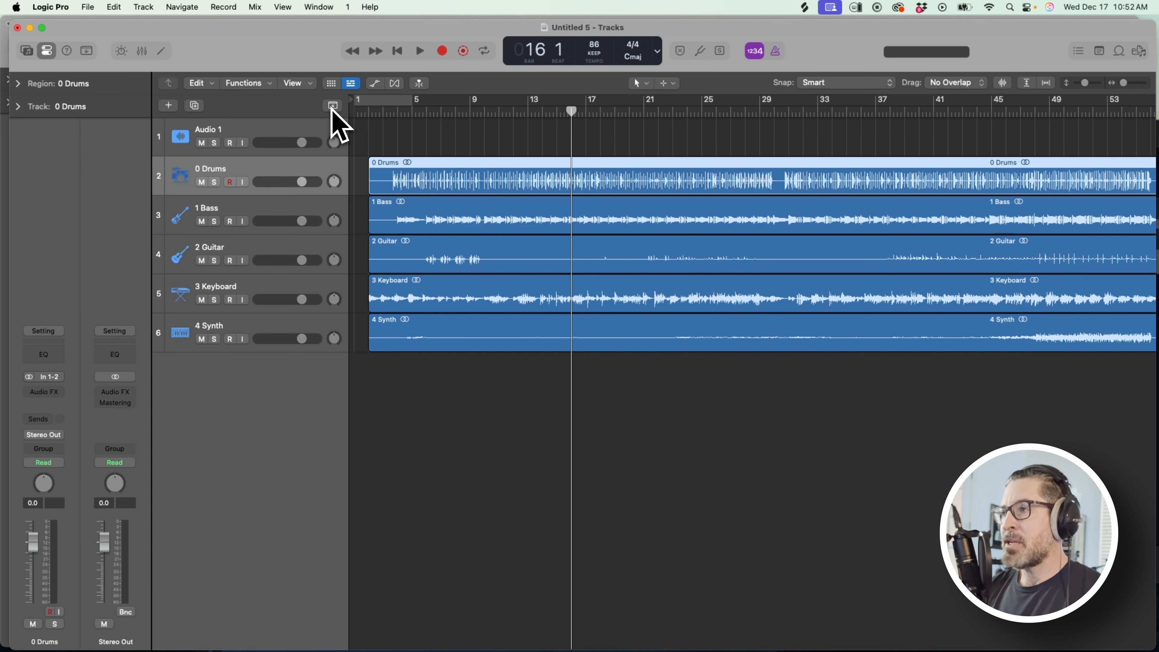
scroll(652, 438, "left", 1)
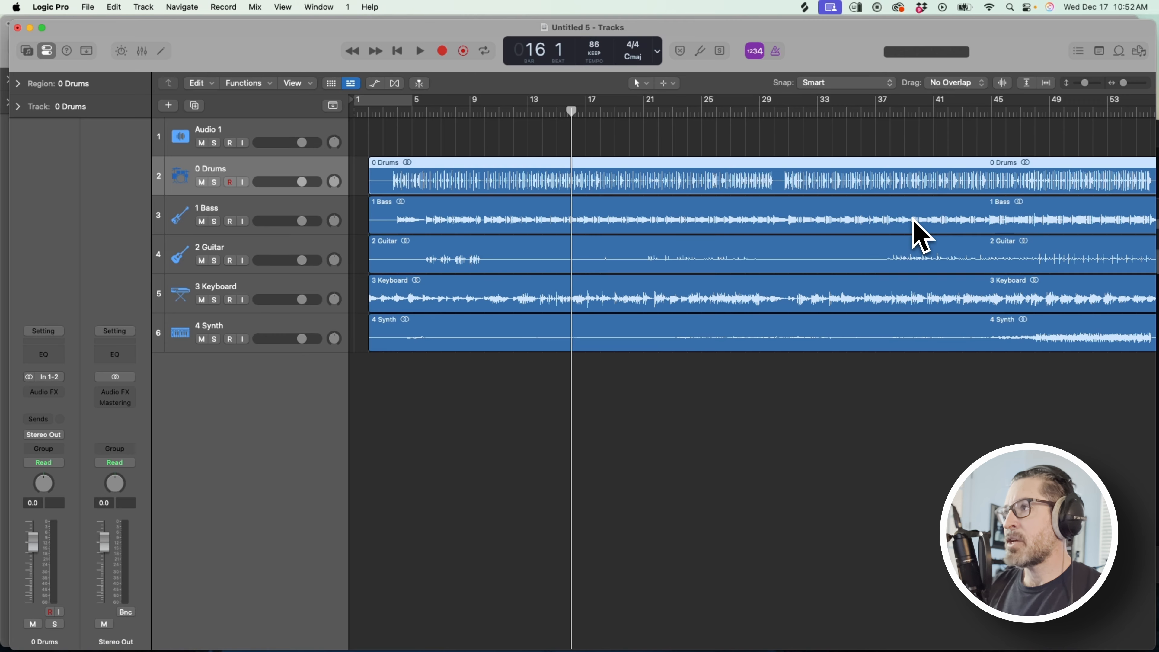
left_click_drag(1123, 84, 1087, 114)
left_click_drag(1085, 169, 1082, 173)
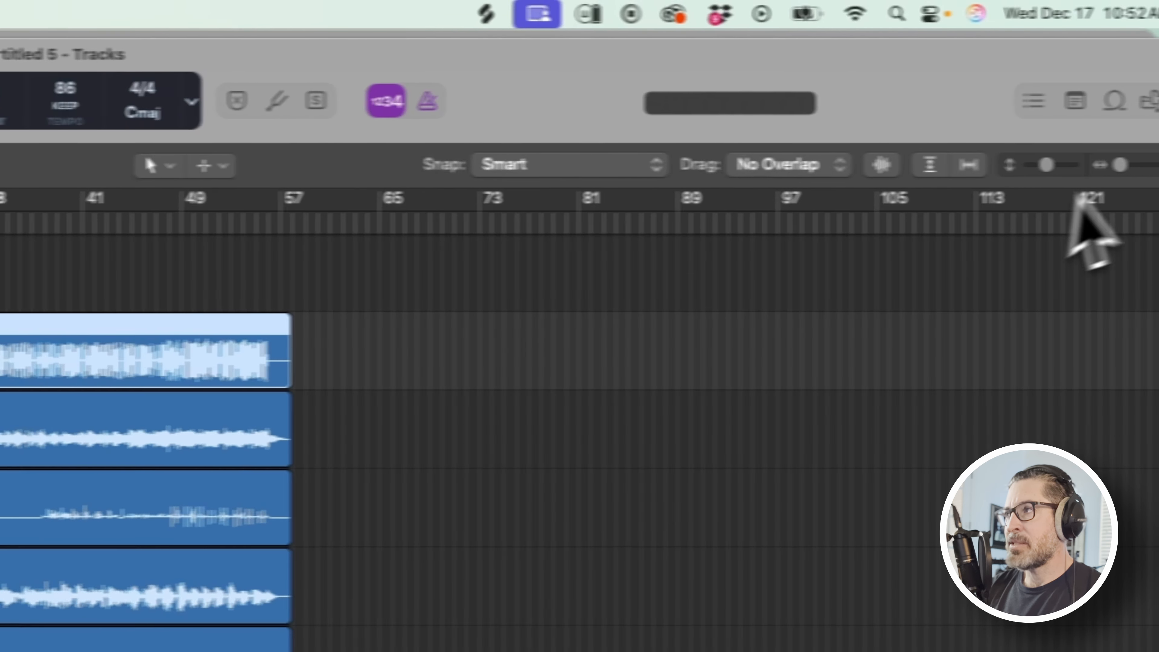
Step: Solo the 3 Keyboard track and play it from the start of its region at bar 2
left_click_drag(1076, 200, 1114, 176)
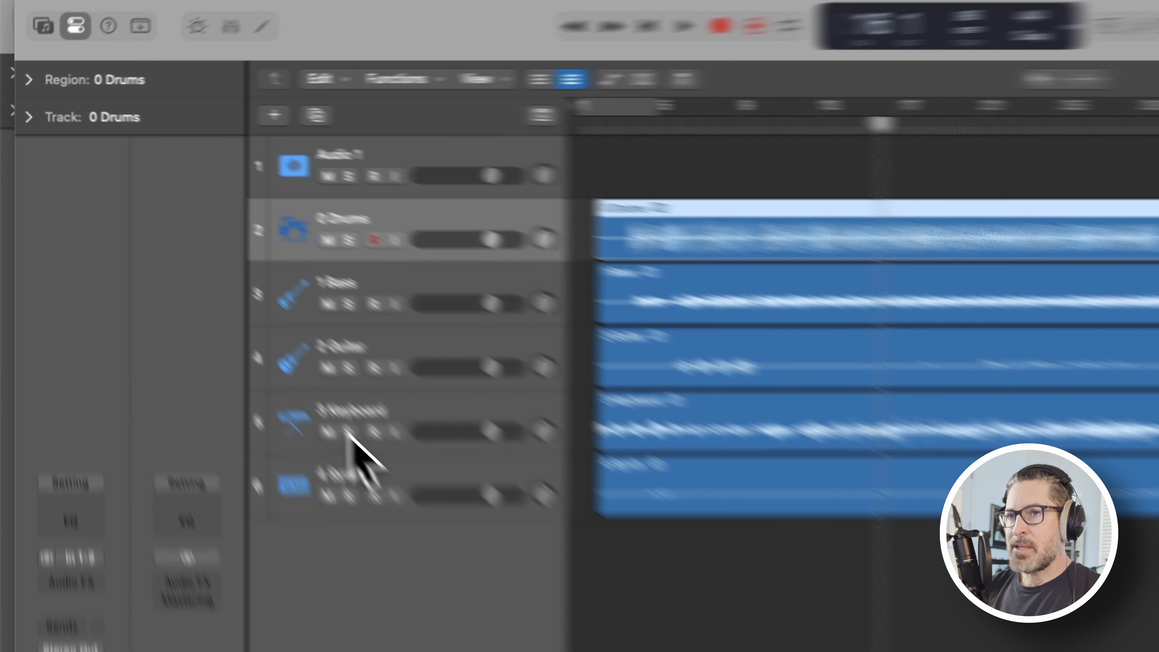
left_click(214, 300)
left_click(732, 139)
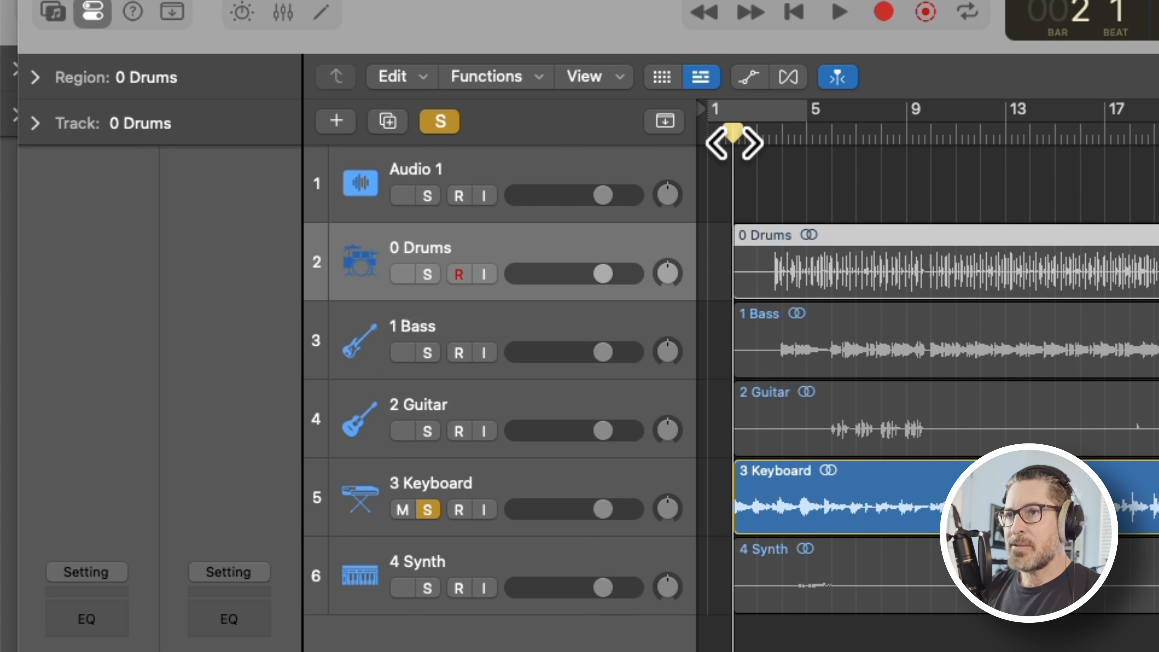
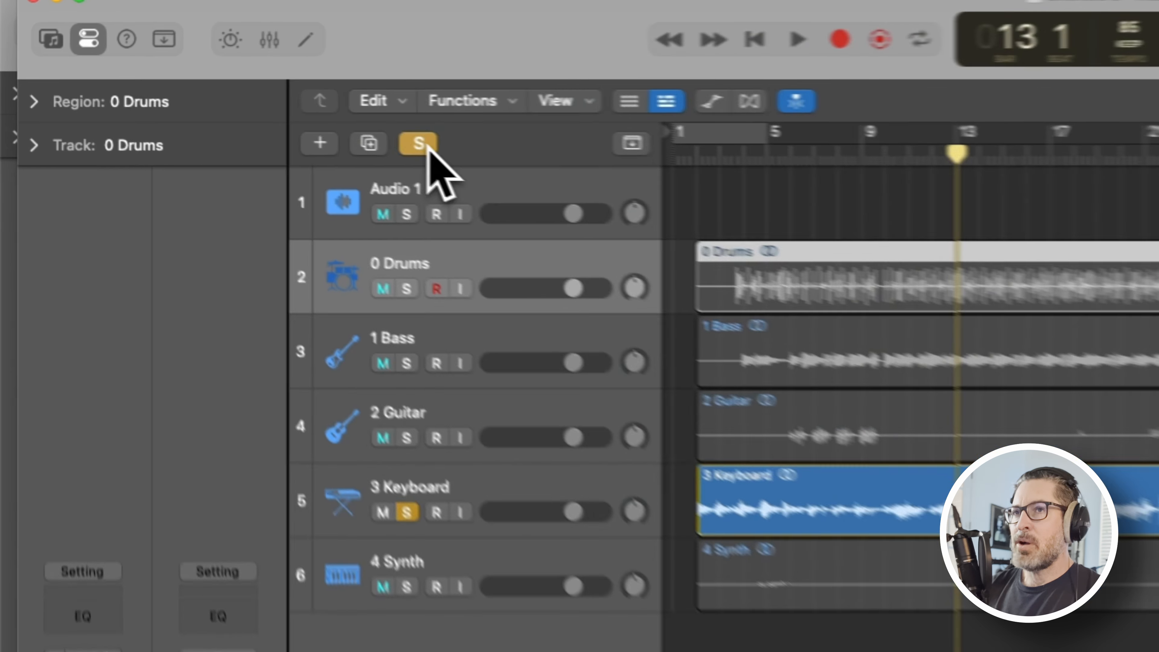
Step: Mute the 3 Keyboard track instead of soloing it, and copy the Main_Keyboard_Sample region from the simple-groove-chill-hop-guitar project onto Audio 1
left_click(220, 105)
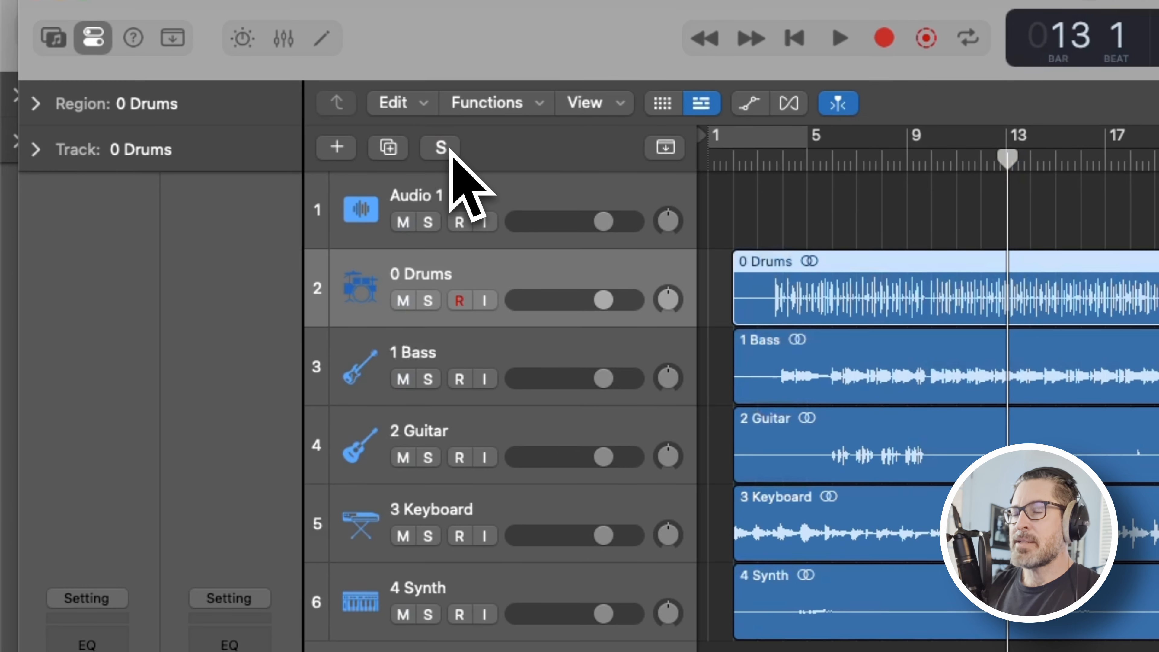
left_click(403, 536)
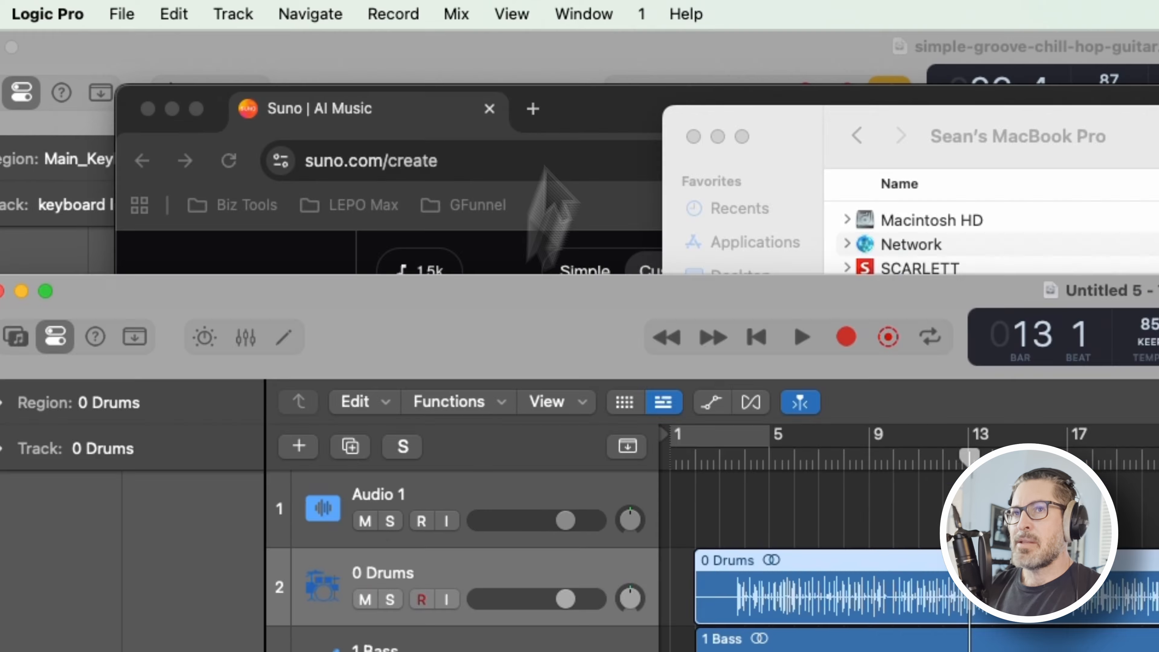
left_click_drag(545, 168, 551, 154)
left_click(446, 60)
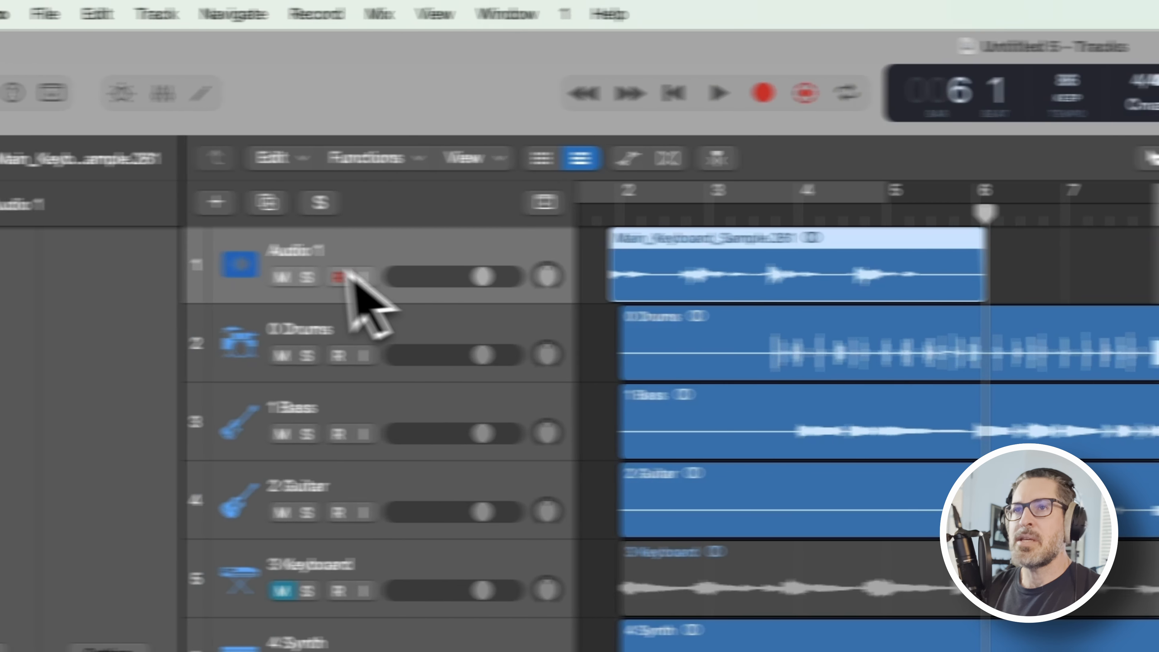
Step: Solo Audio 1 and align the Main_Keyboard_Sample region with the stems at bar 2, playing it from there
left_click(32, 277)
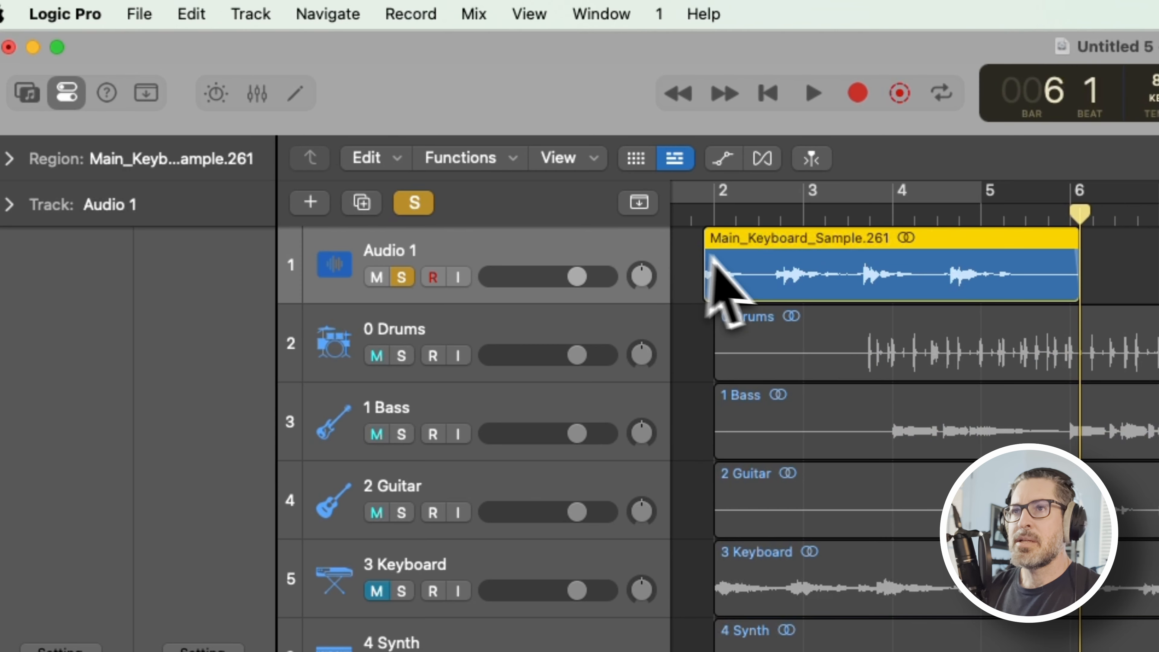
mouse_move(748, 269)
left_mouse_down()
mouse_move(776, 266)
mouse_move(768, 277)
left_mouse_up()
left_click(706, 213)
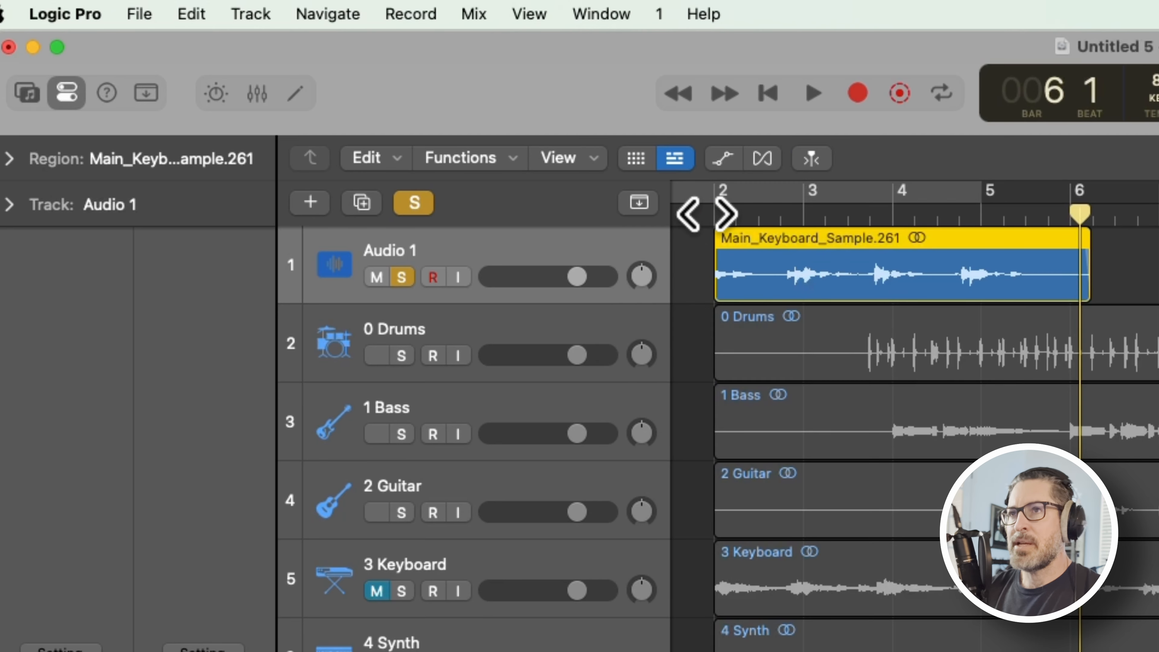
key("space")
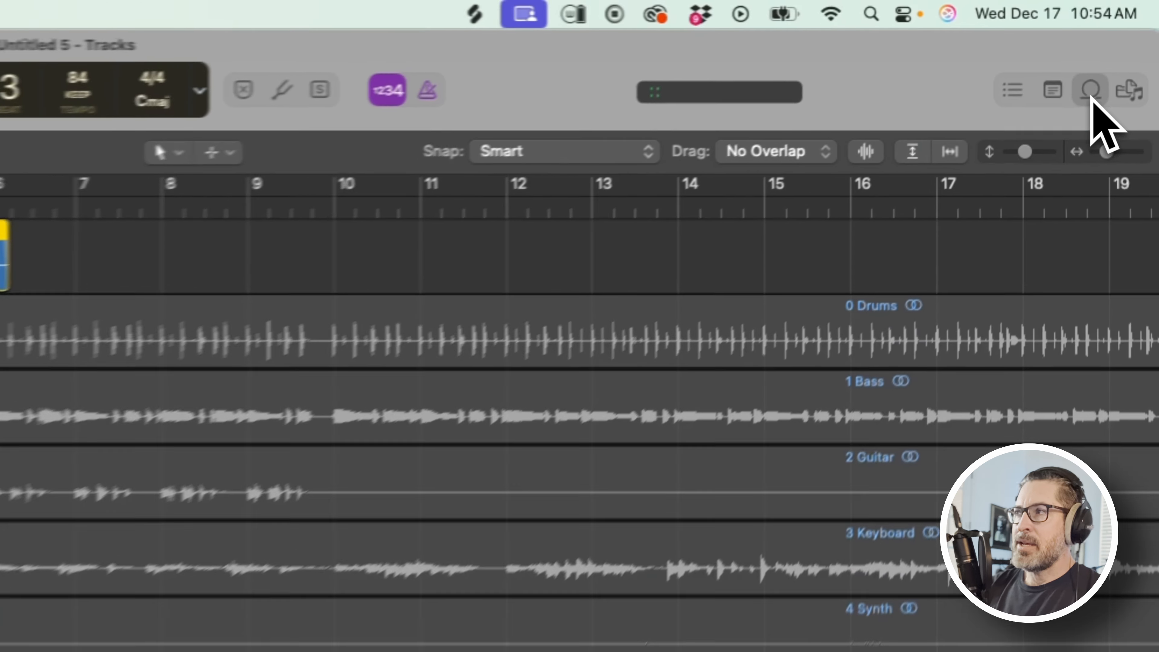
Step: Search the Apple Loops for "vinyl" and preview the Microchip Vinyl Noise loop
left_click(1124, 47)
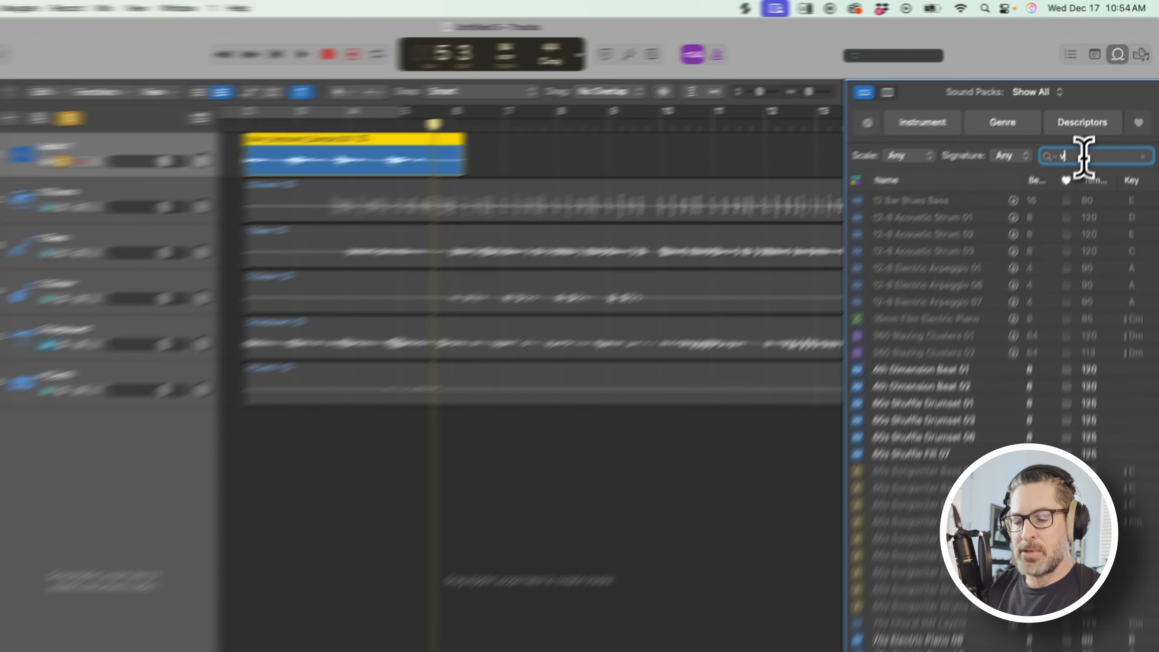
type("vinyl")
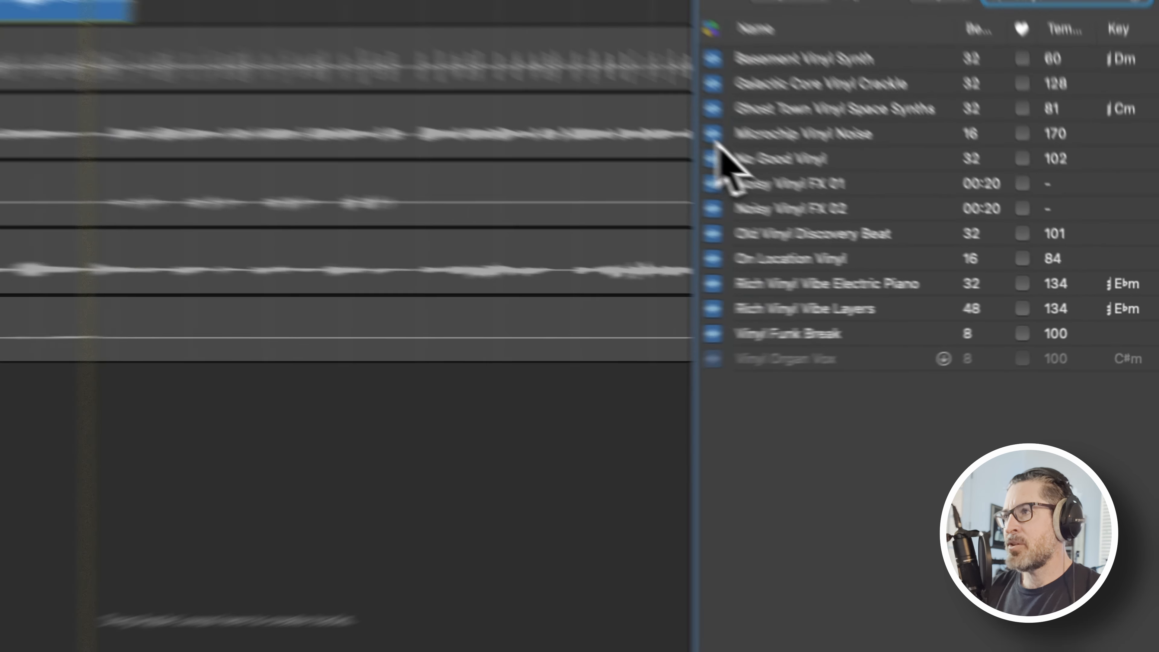
left_click(916, 215)
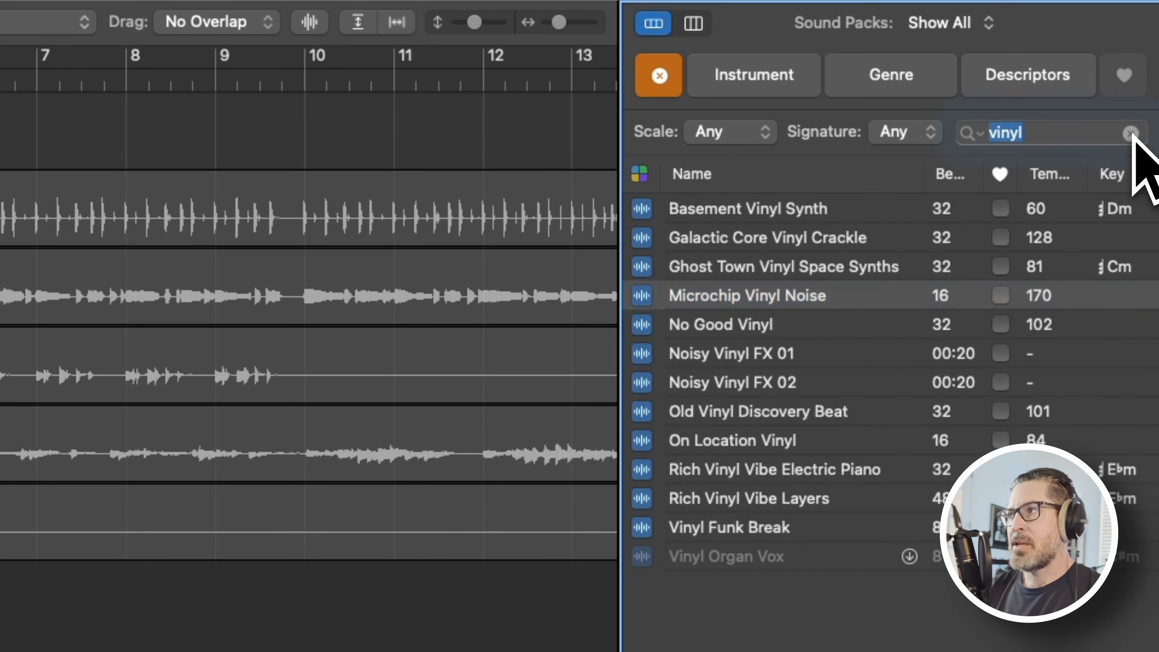
left_click(1129, 83)
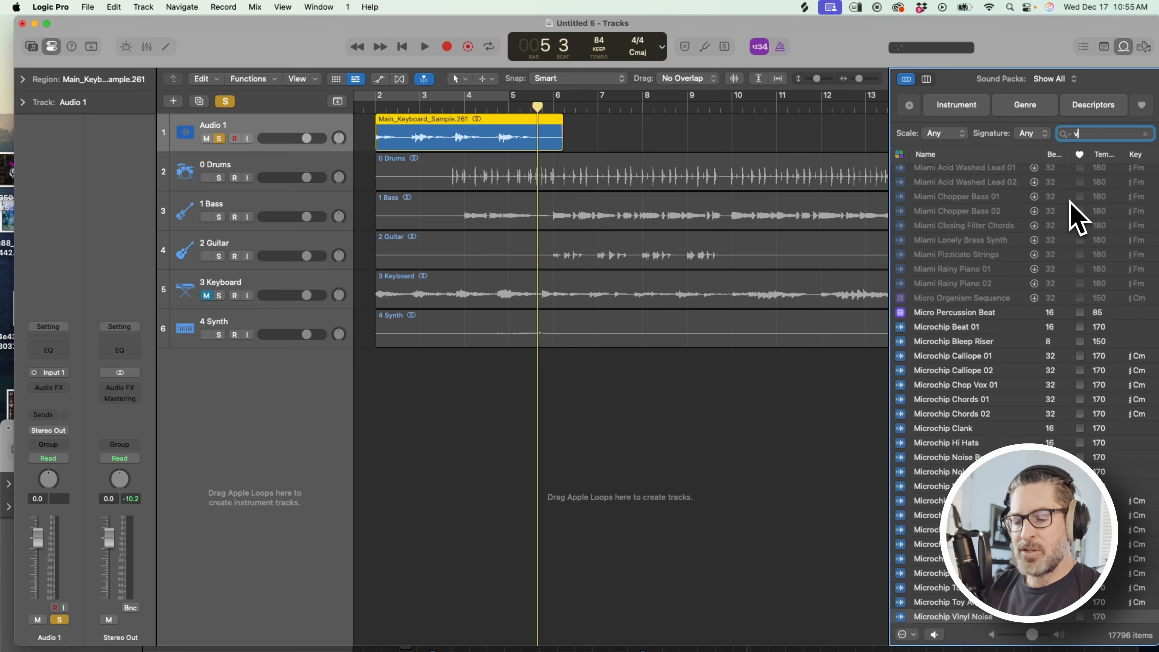
type("vinyl")
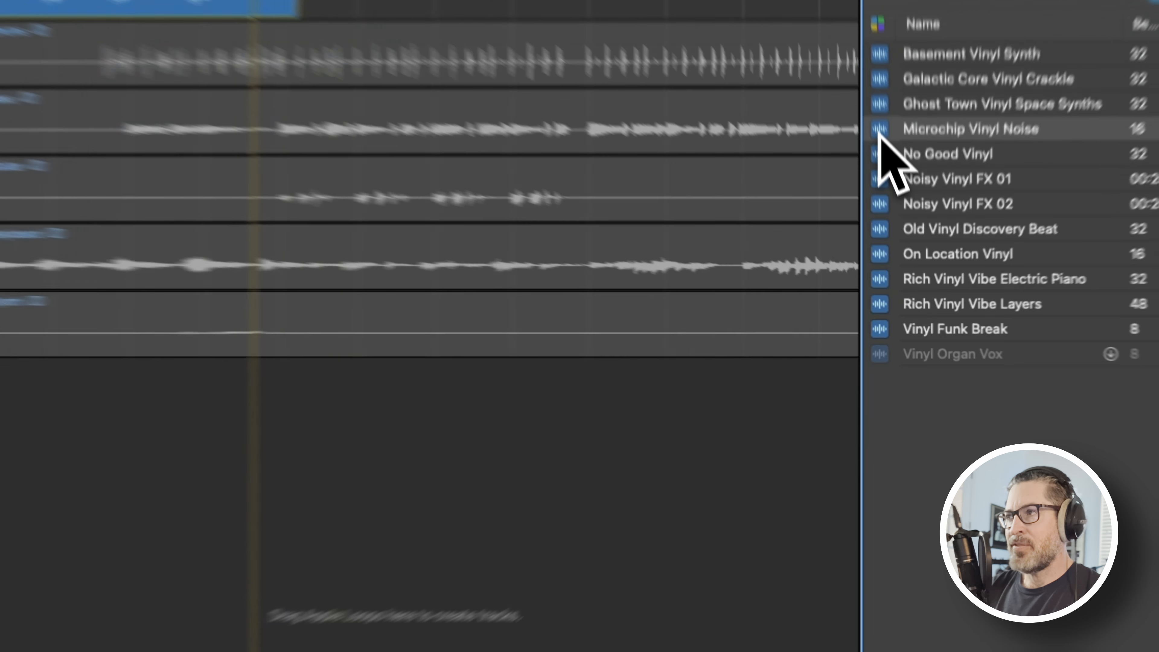
Step: Place the Microchip Vinyl Noise loop at bar 2 on a new track below Audio 1 and repeat the region twice
left_click_drag(902, 221, 580, 448)
left_click_drag(862, 241, 413, 250)
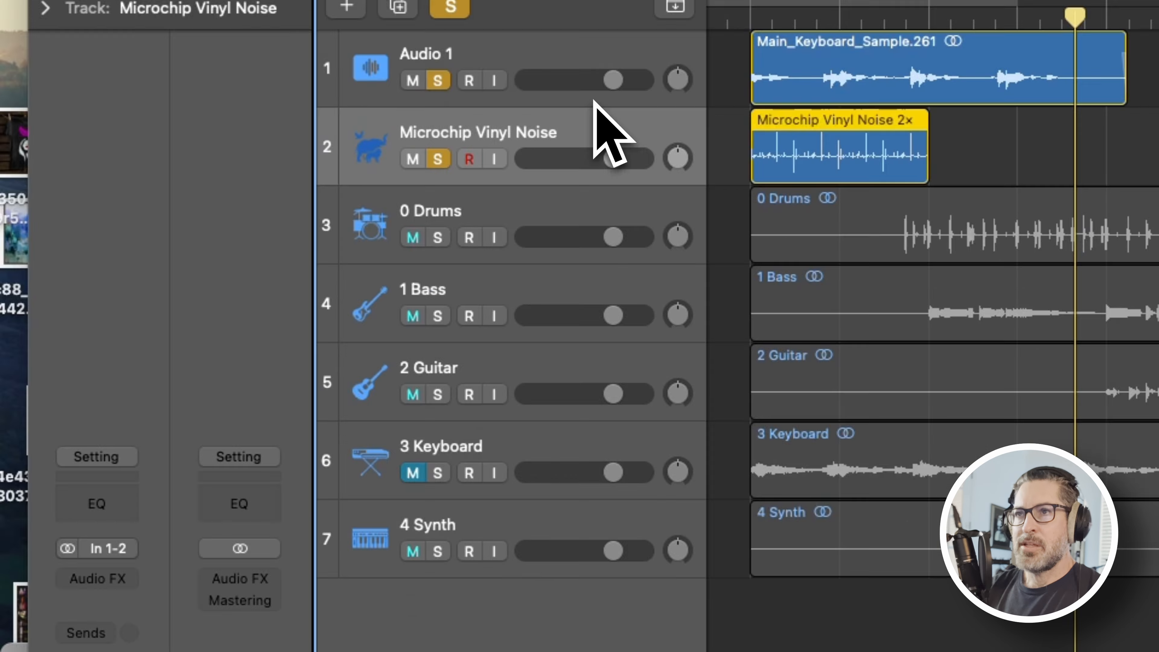
key("super+r")
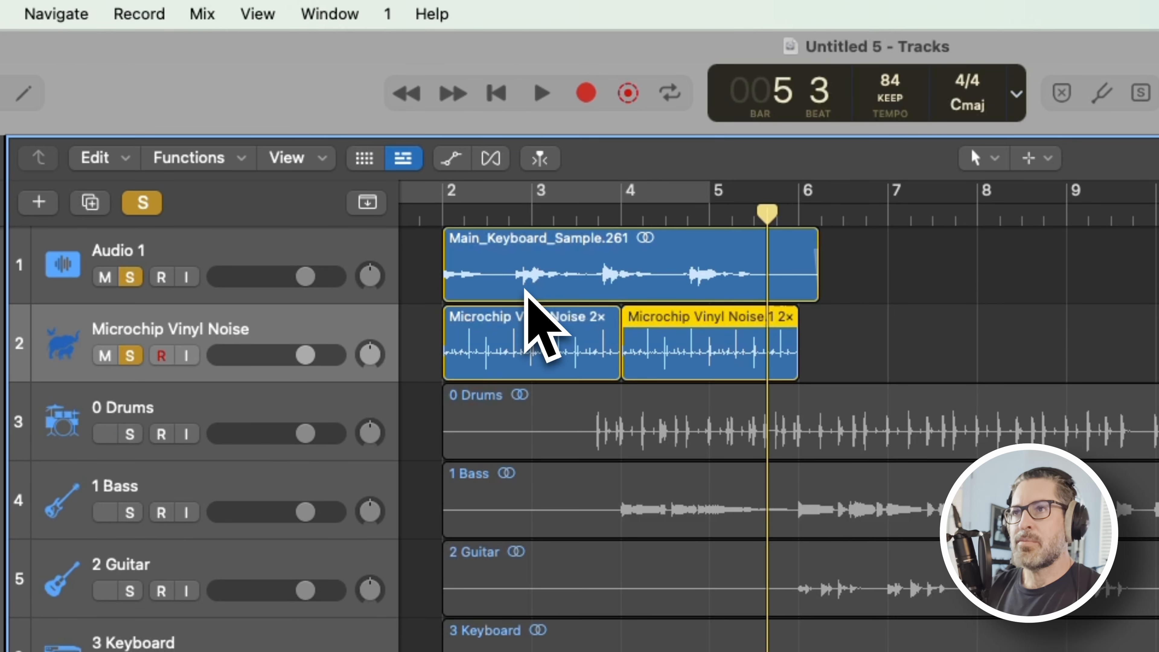
key("super+r")
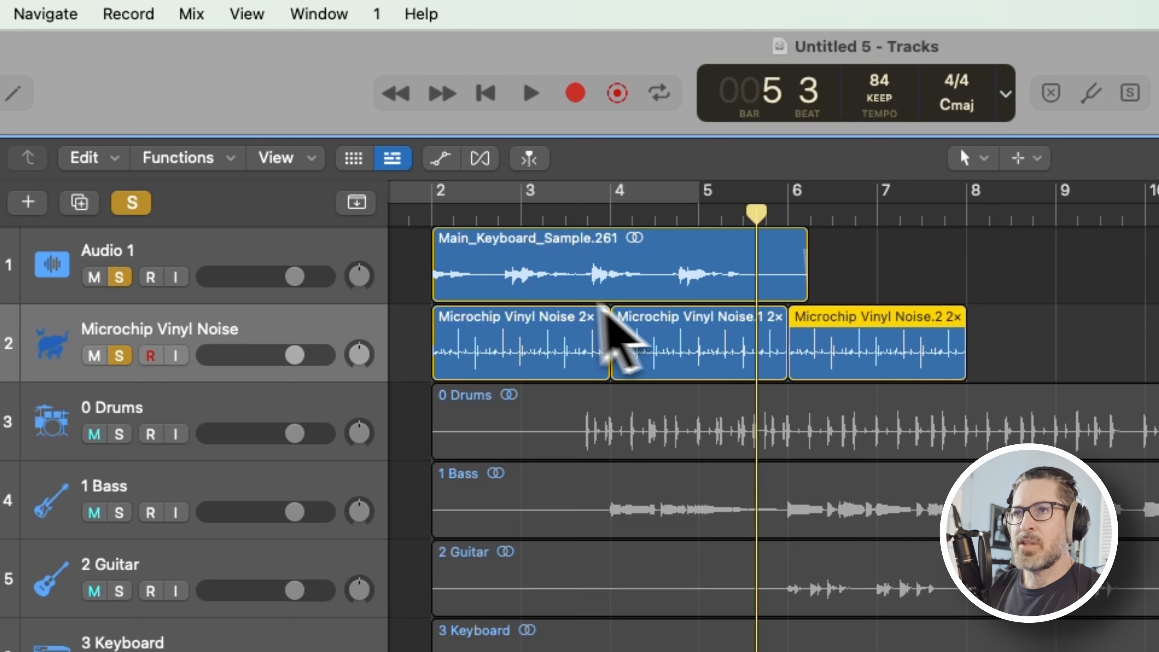
Step: Add a Channel EQ to the Audio 1 track and enable its low cut, raising the cutoff to about 280 Hz
left_click(320, 252)
key("i")
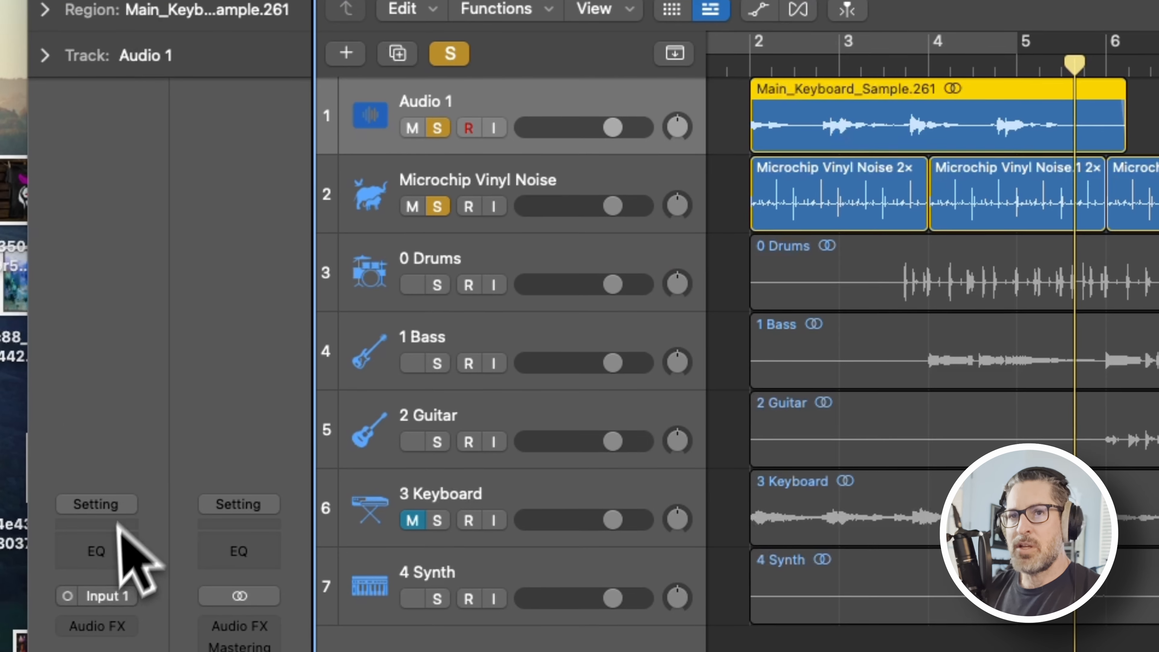
left_click(119, 527)
left_click(296, 297)
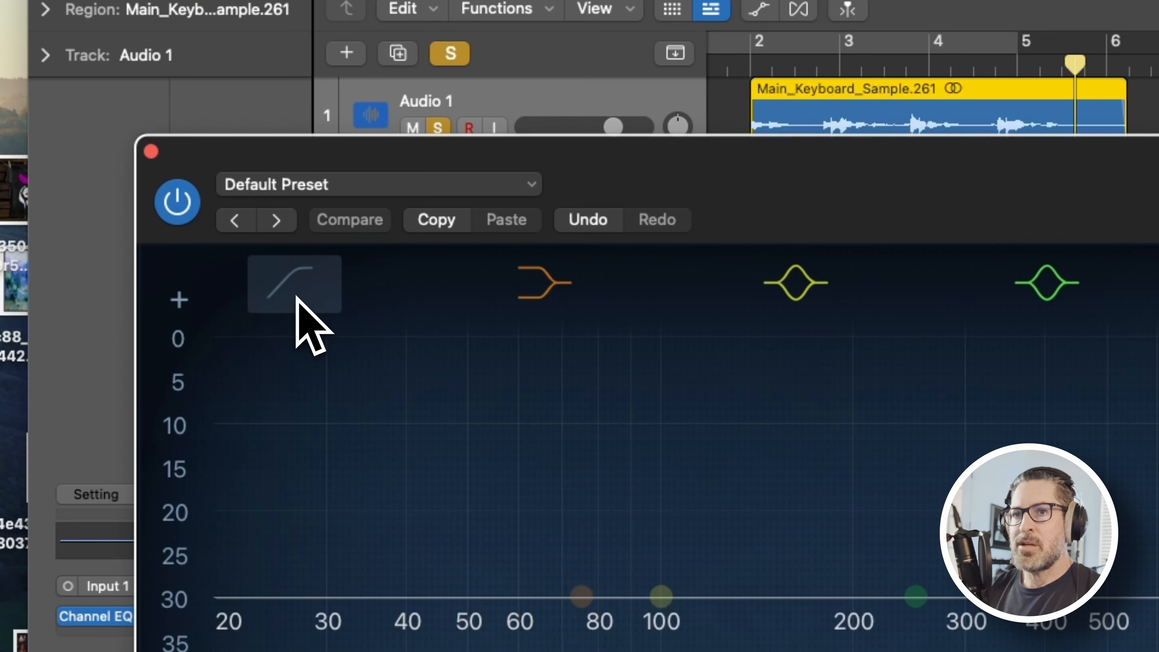
left_click_drag(221, 452, 954, 455)
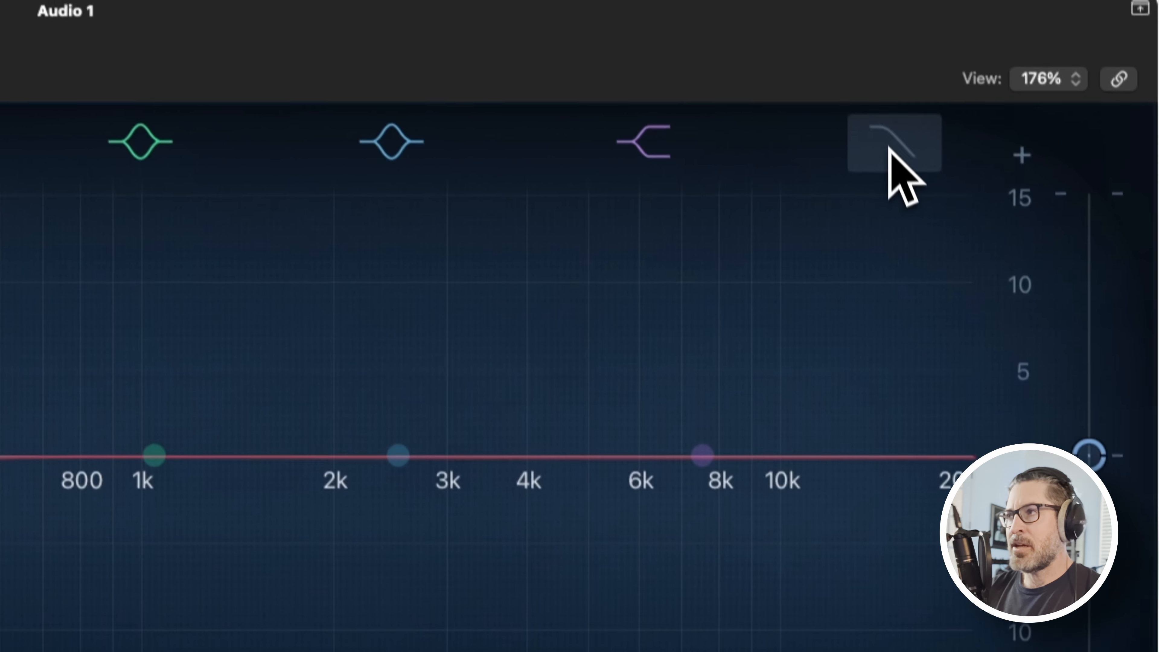
Step: Enable the EQ's high cut at about 2.1 kHz, fine-tune the filtering and close the Channel EQ
left_click(890, 149)
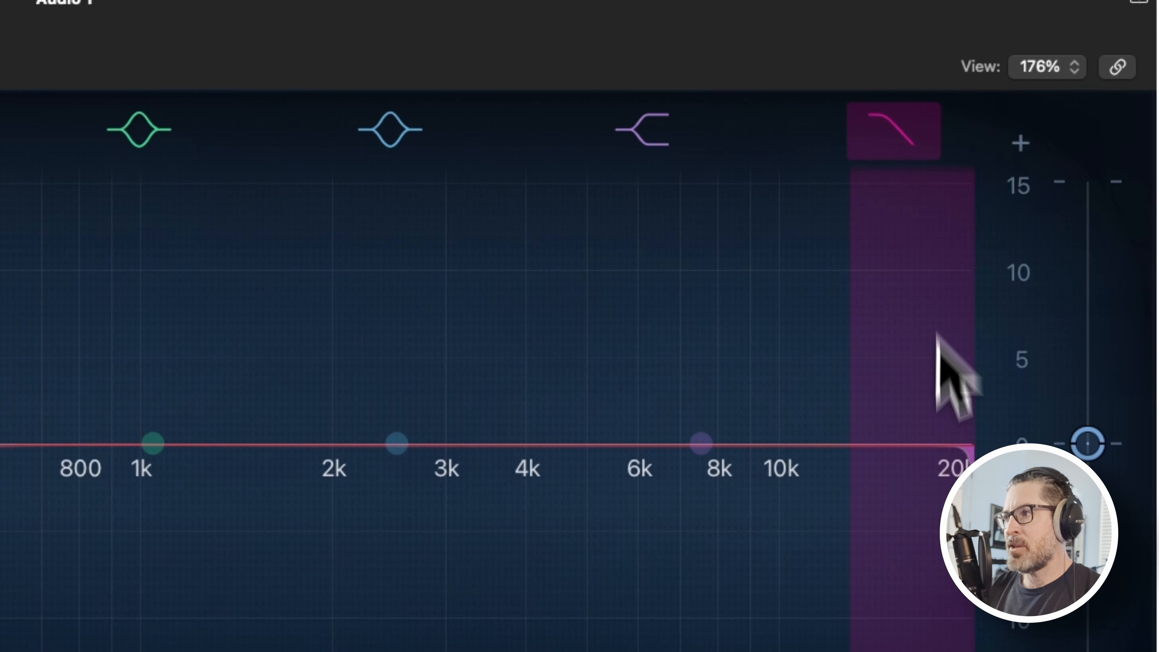
left_click_drag(970, 445, 570, 491)
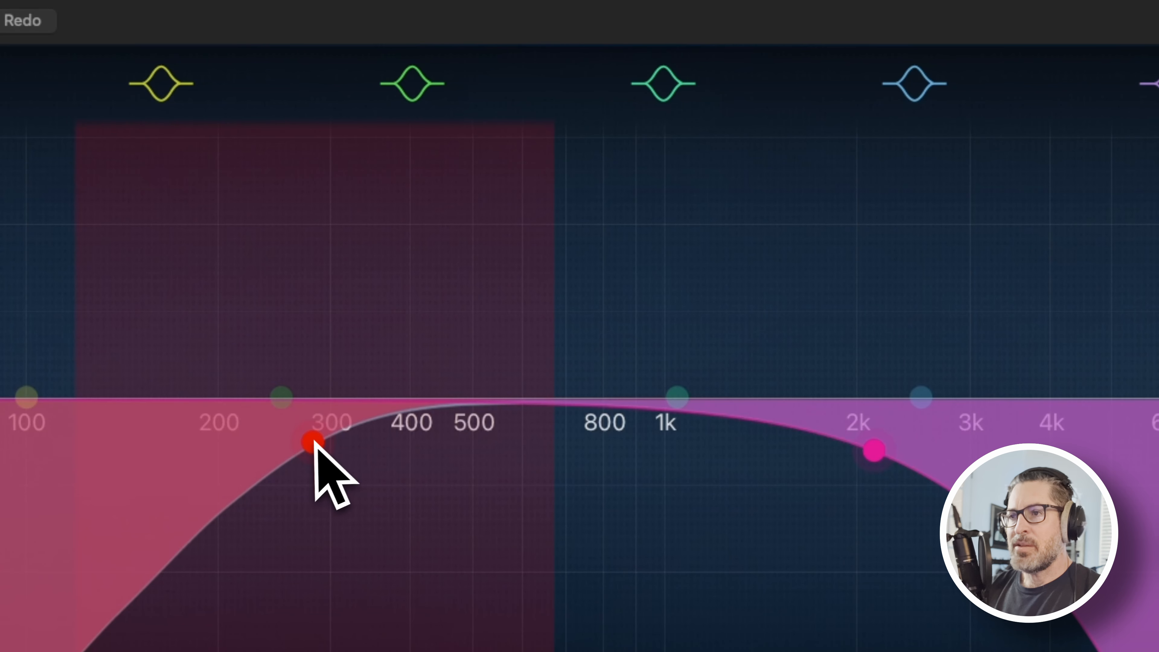
left_click_drag(767, 632, 814, 633)
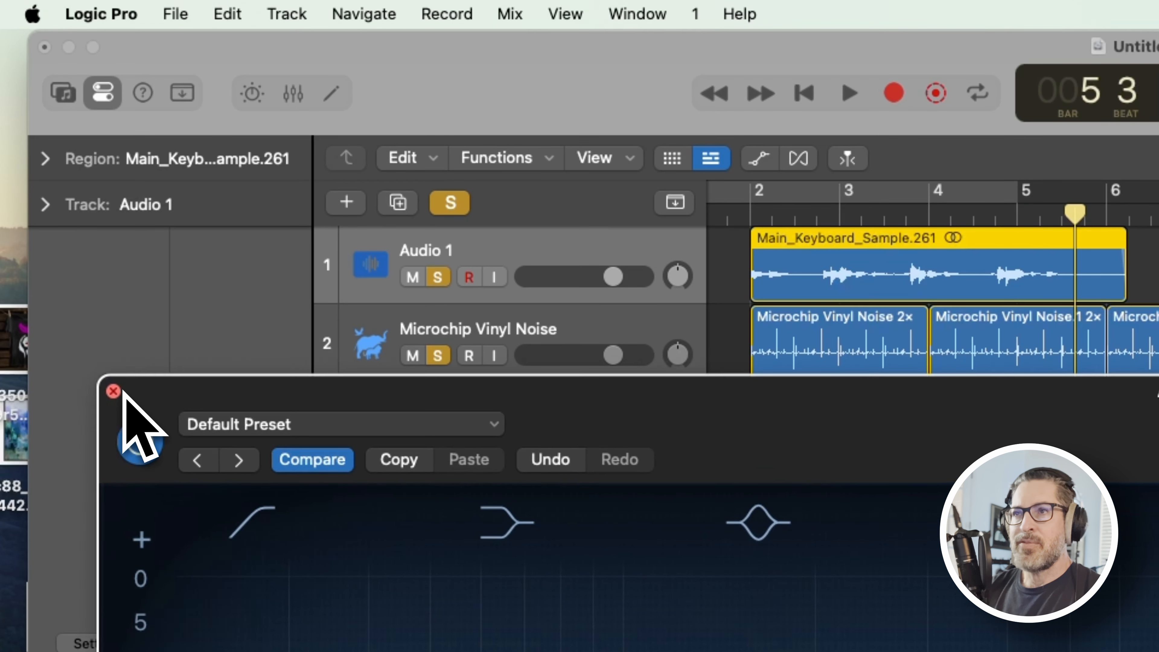
left_click(0, 263)
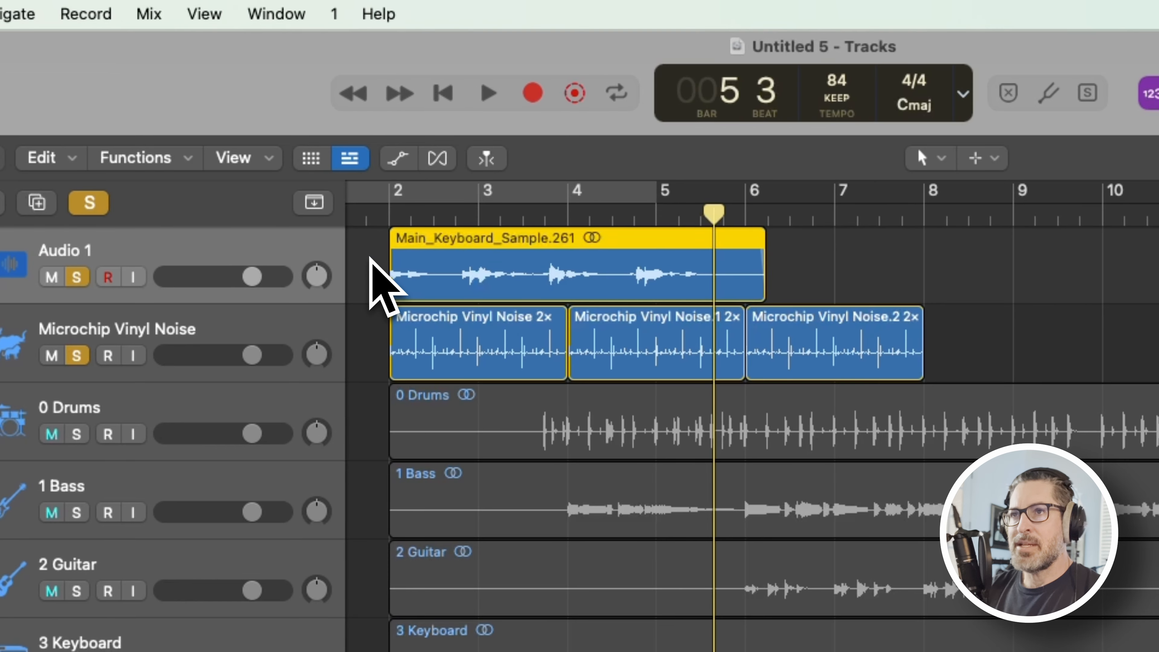
left_click_drag(370, 257, 588, 319)
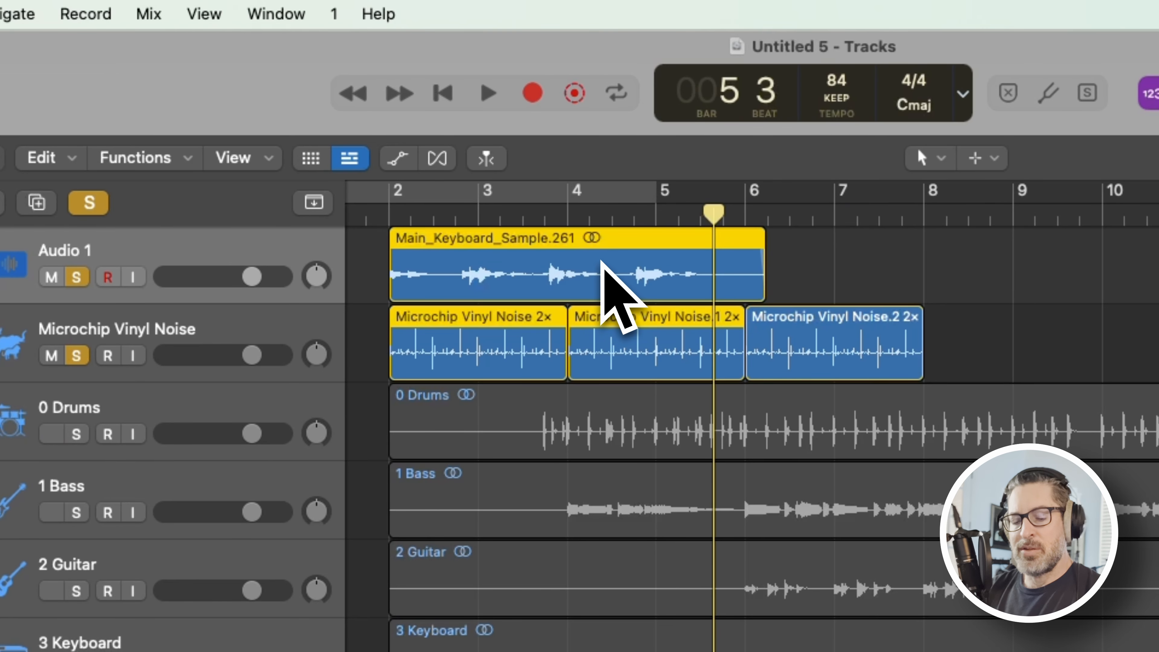
right_click(601, 262)
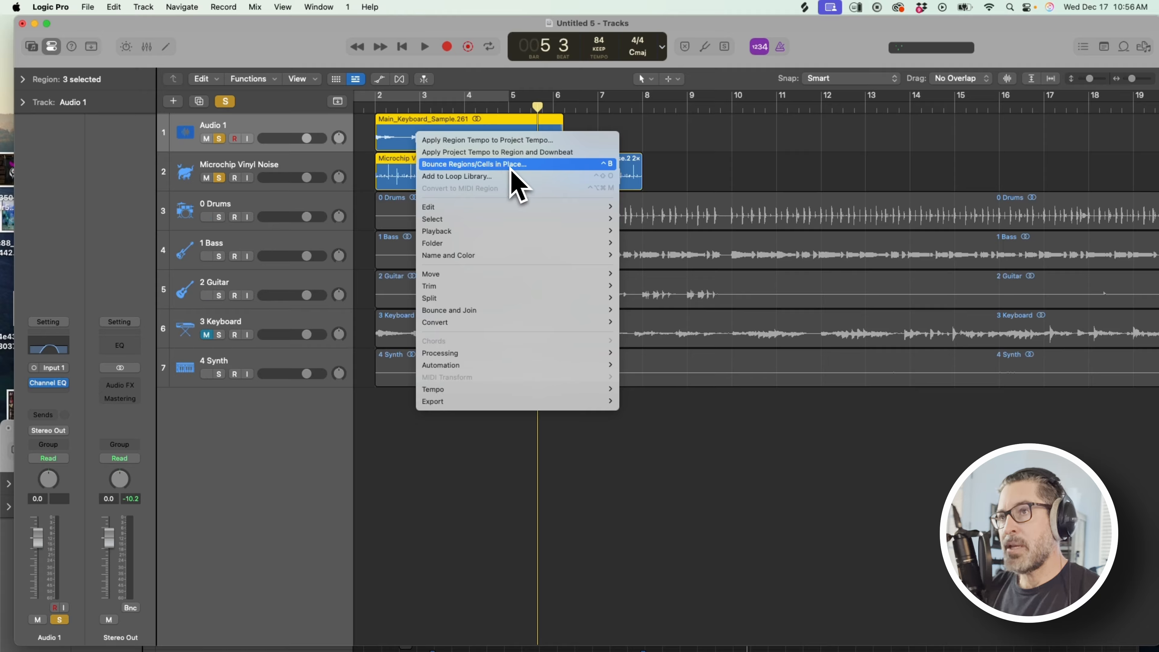
left_click(703, 153)
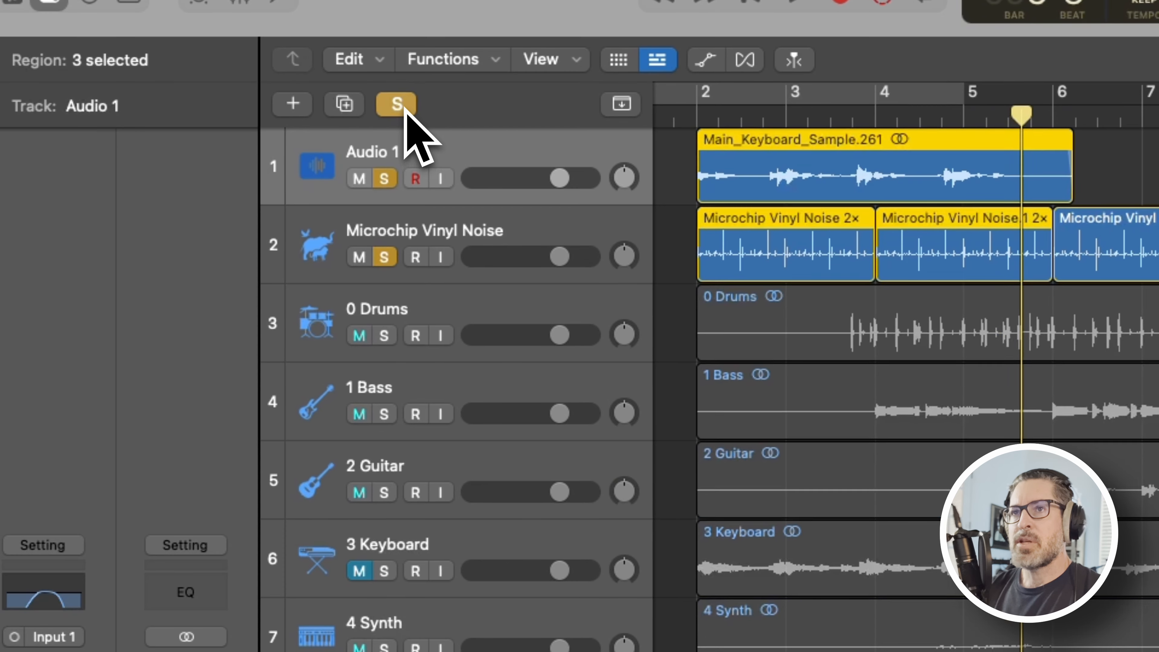
Step: Clear all solos and move the Microchip Vinyl Noise track below 4 Synth, lowering its volume
left_click(225, 101)
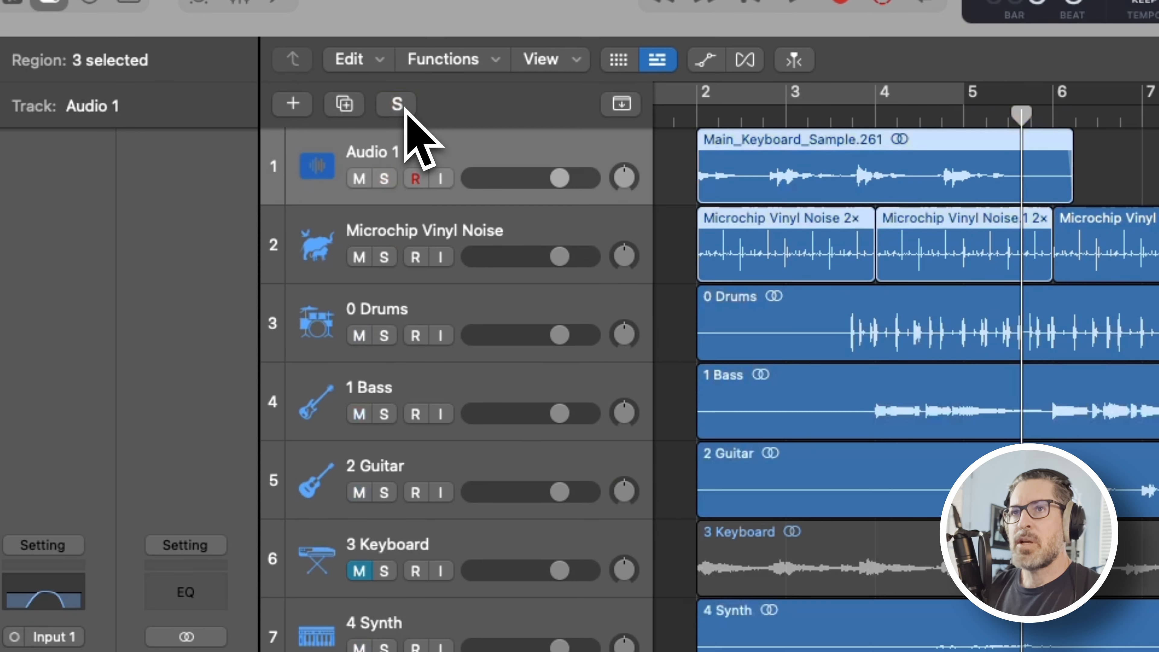
left_click(508, 224)
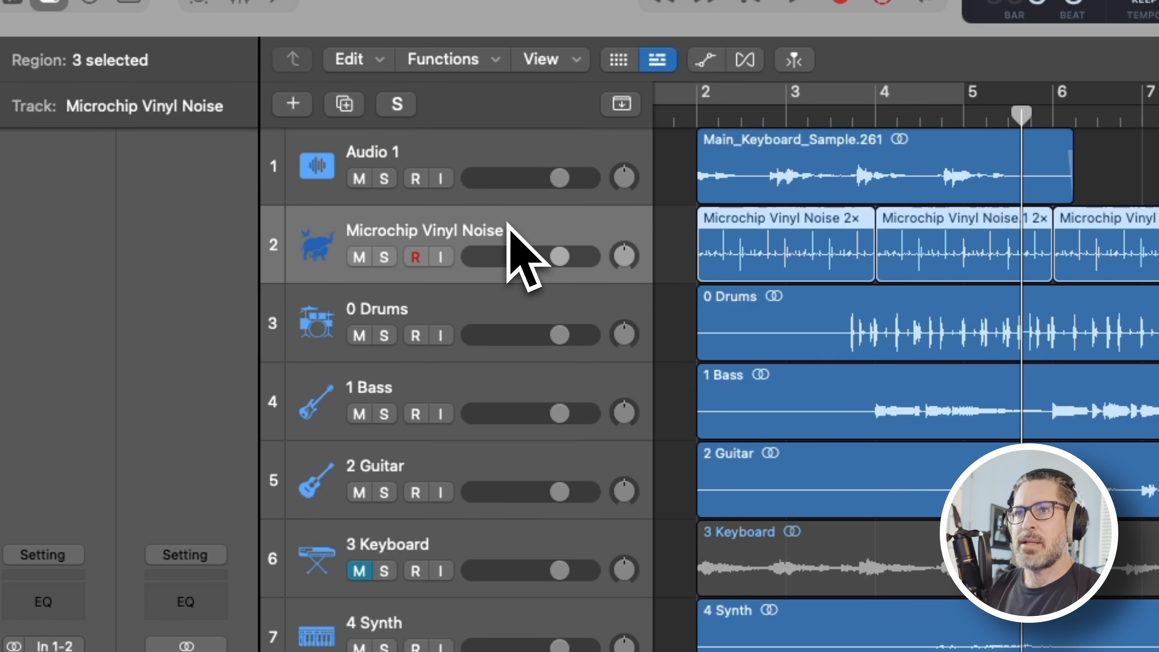
left_click_drag(529, 219, 552, 651)
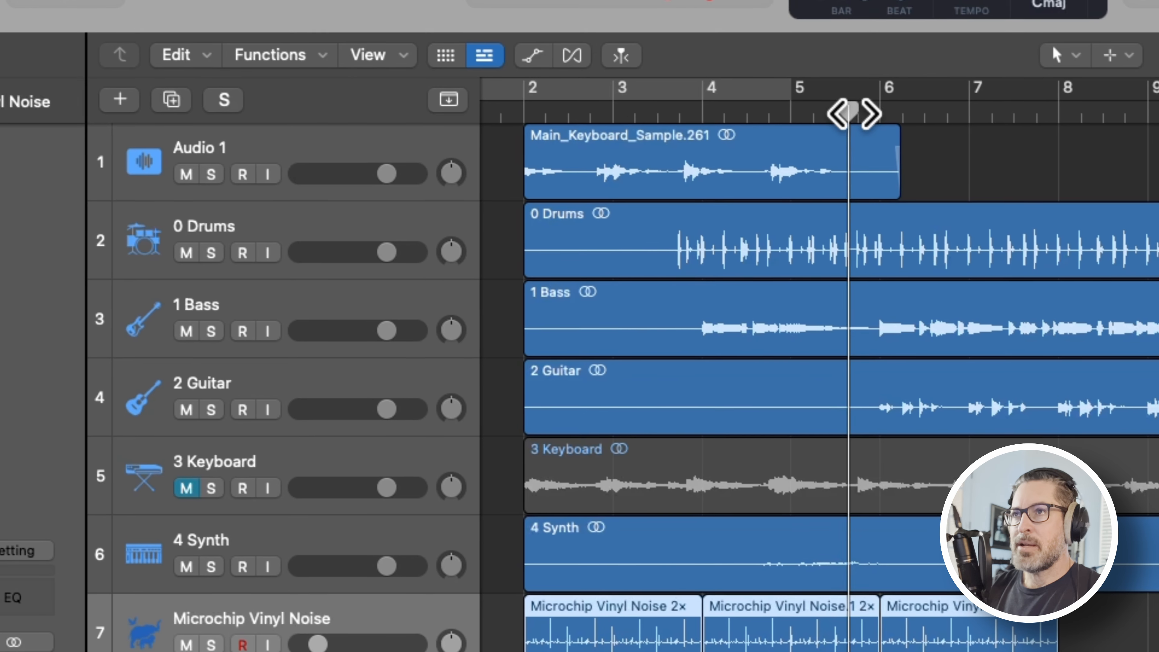
Step: Audition the Microchip Vinyl Noise track soloed from bar 2, then turn its solo off
left_click_drag(853, 114, 528, 155)
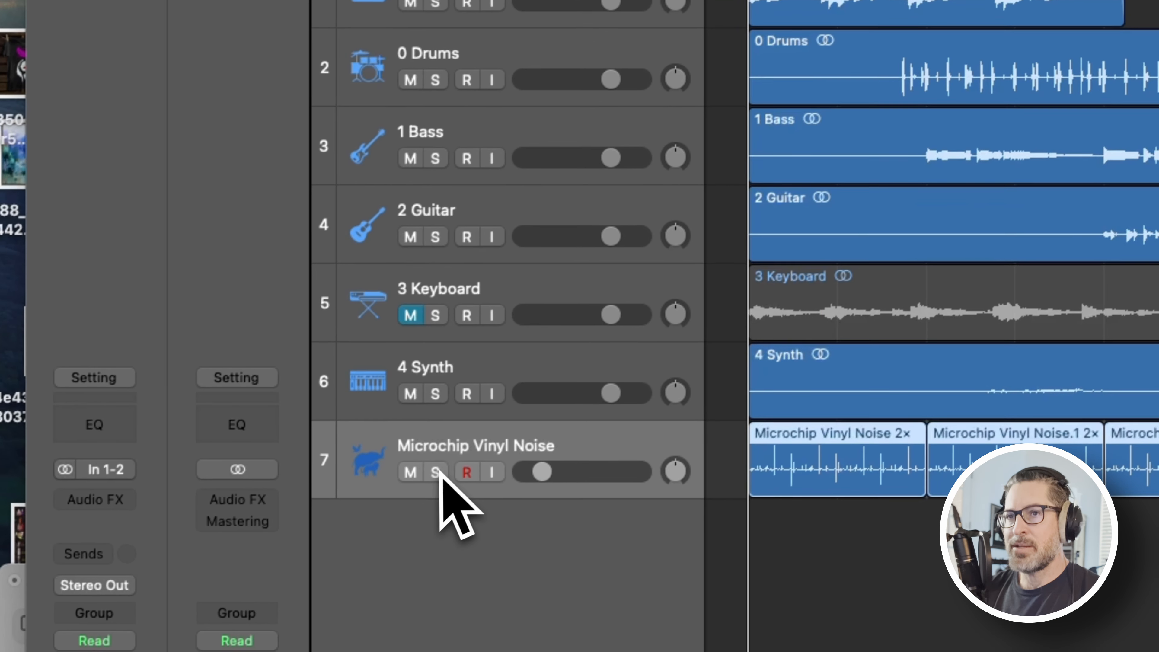
left_click(212, 645)
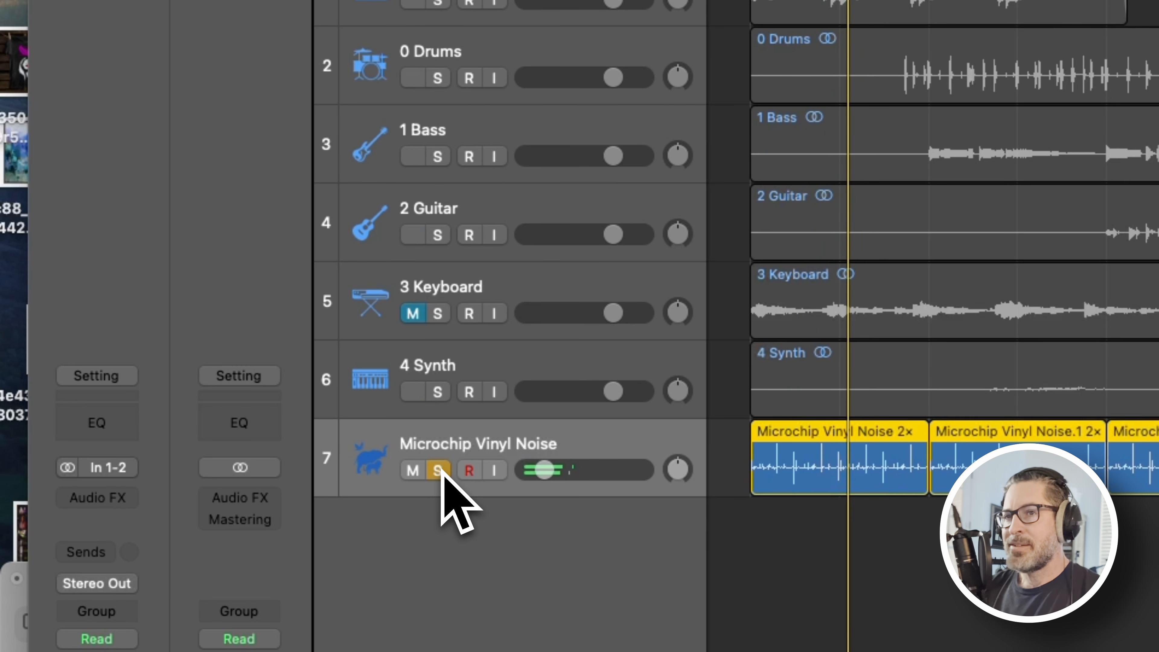
left_click(437, 470)
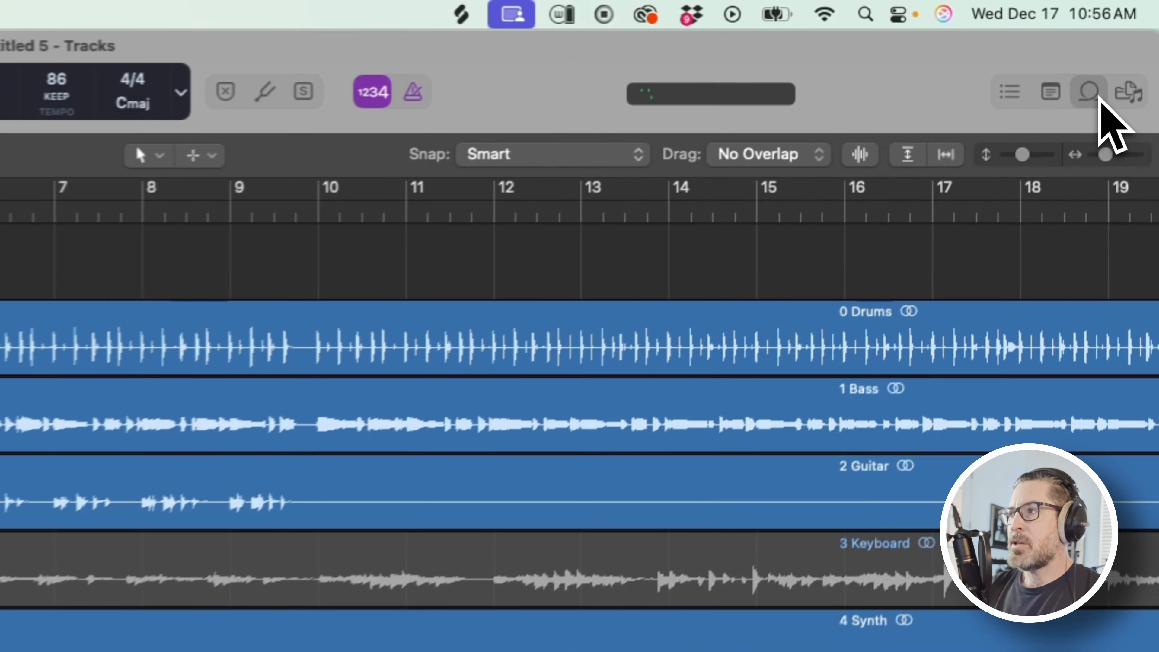
Step: Reopen the Apple Loops and clear the "vinyl" search
left_click(1124, 48)
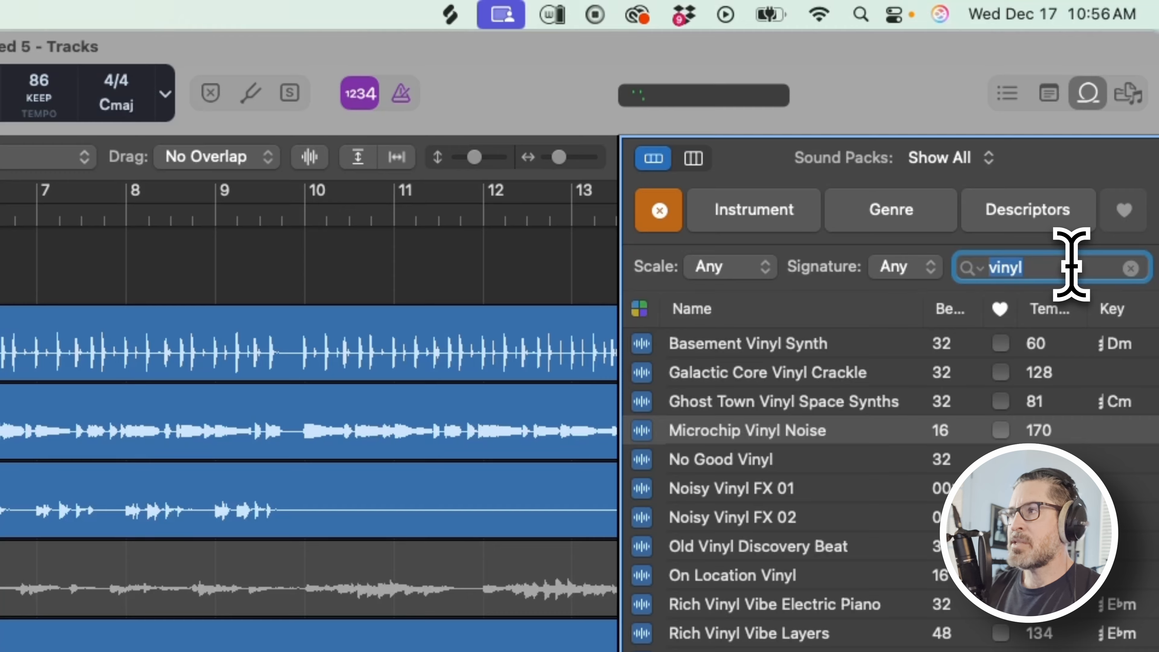
left_click(1130, 268)
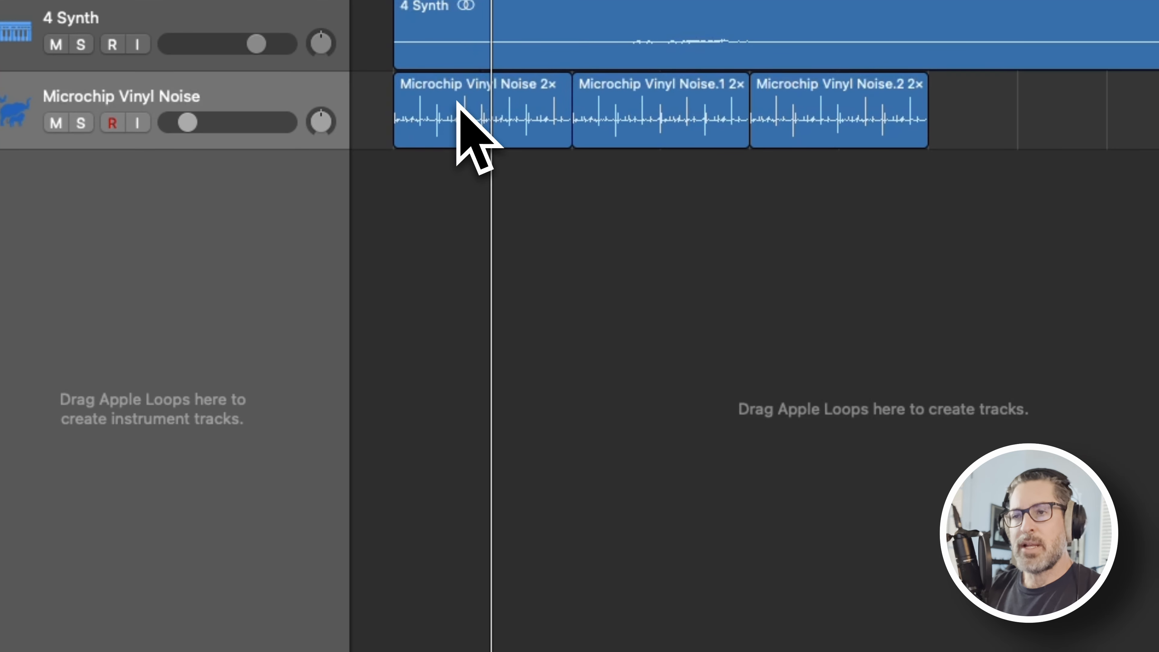
right_click(457, 104)
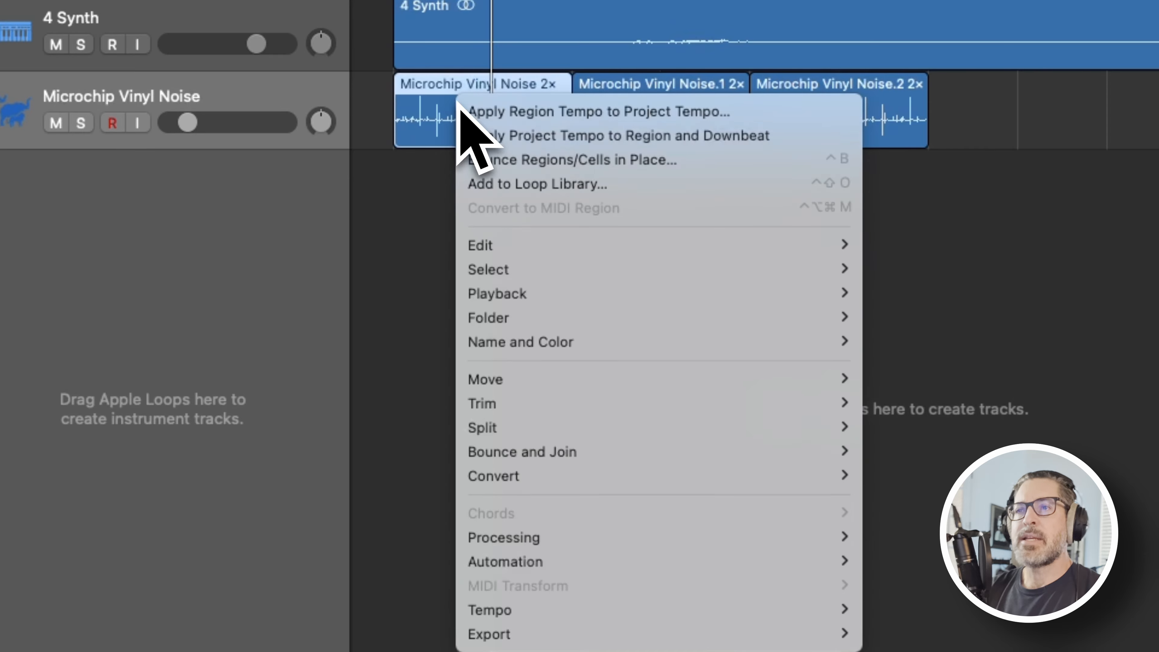
mouse_move(579, 632)
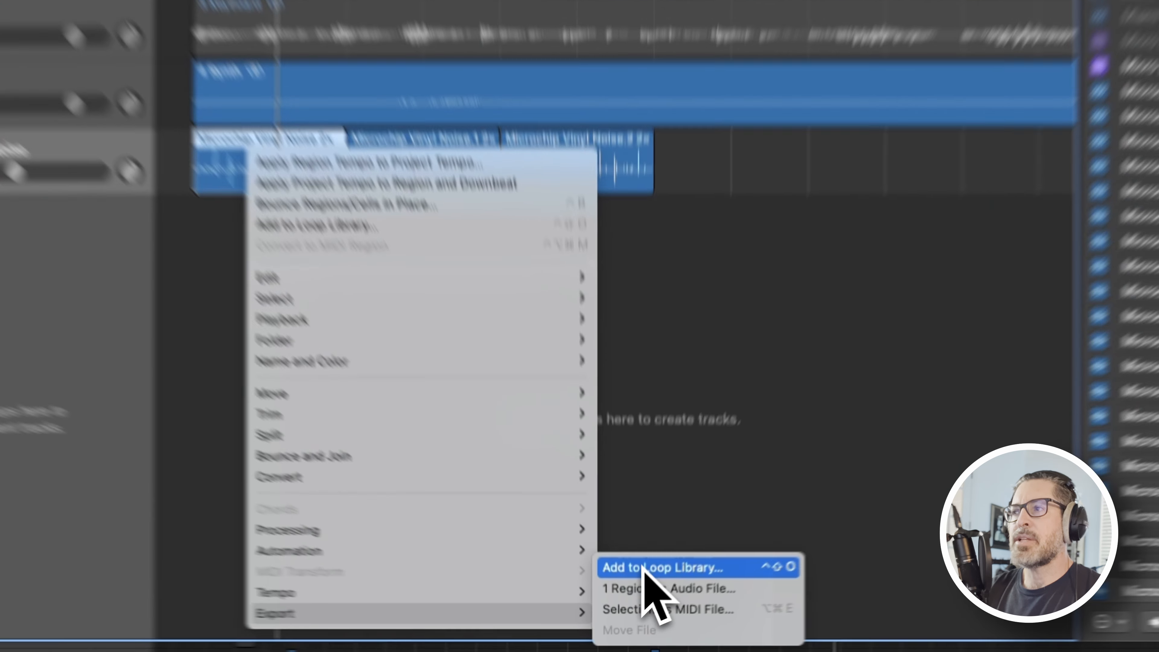
left_click(638, 604)
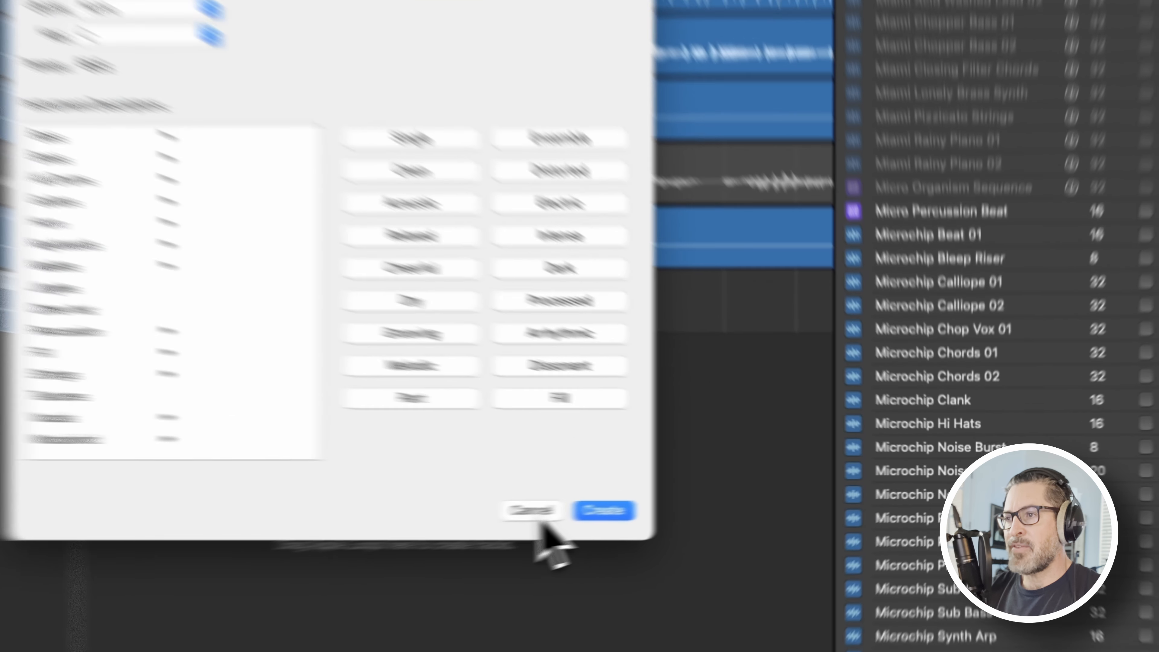
left_click(704, 496)
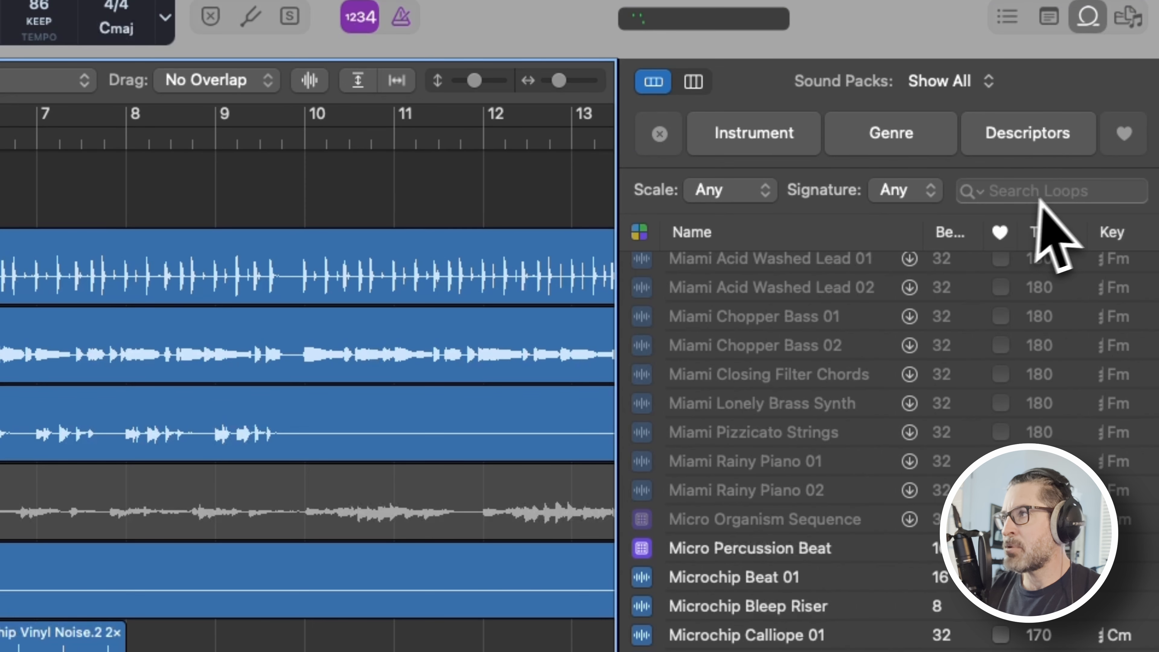
Step: Search the loops for "jude" and add the Jude's crackle bag loop at bar 2 on a new track below Microchip Vinyl Noise
left_click(1047, 191)
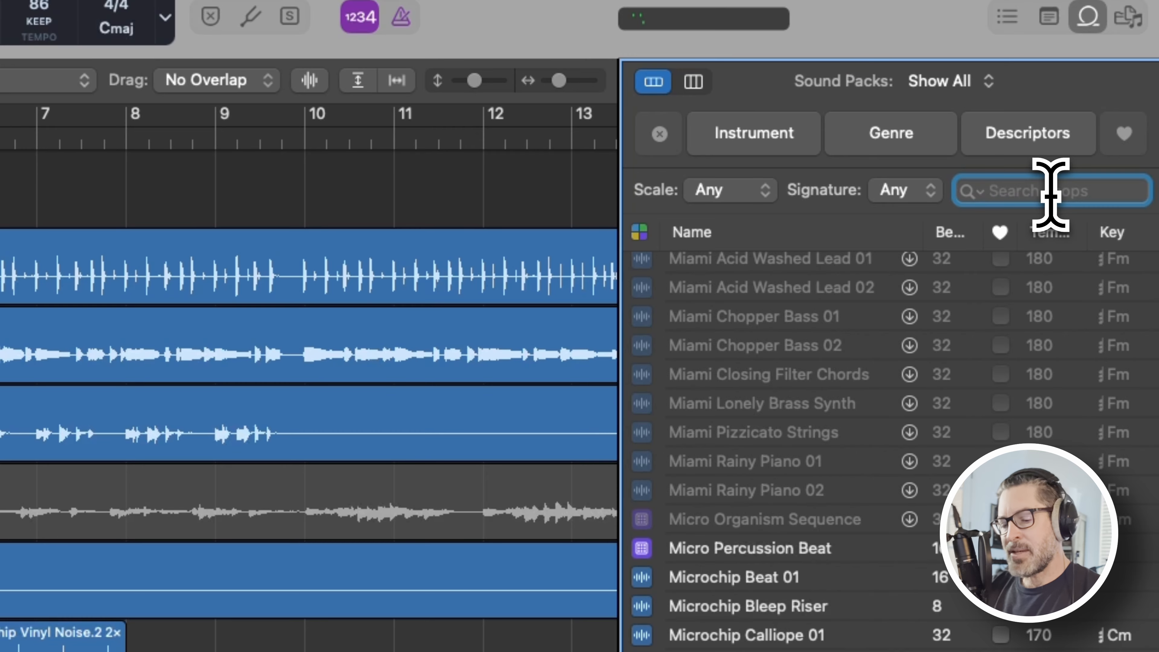
type("jude")
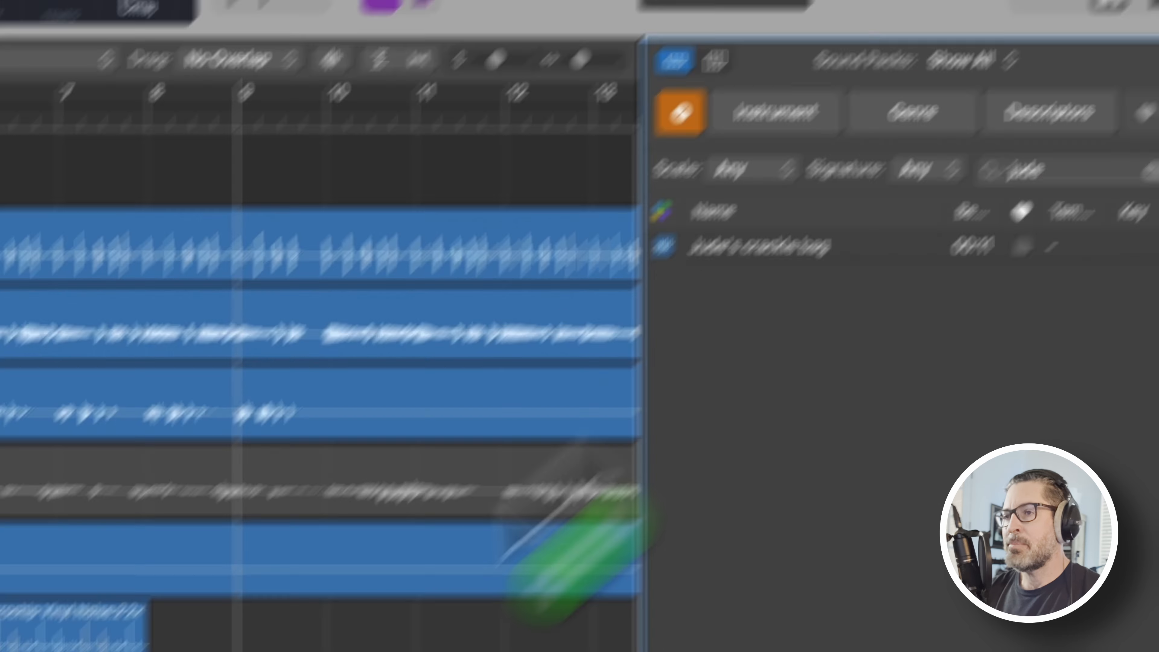
left_click_drag(540, 477, 289, 515)
left_click_drag(406, 354, 691, 225)
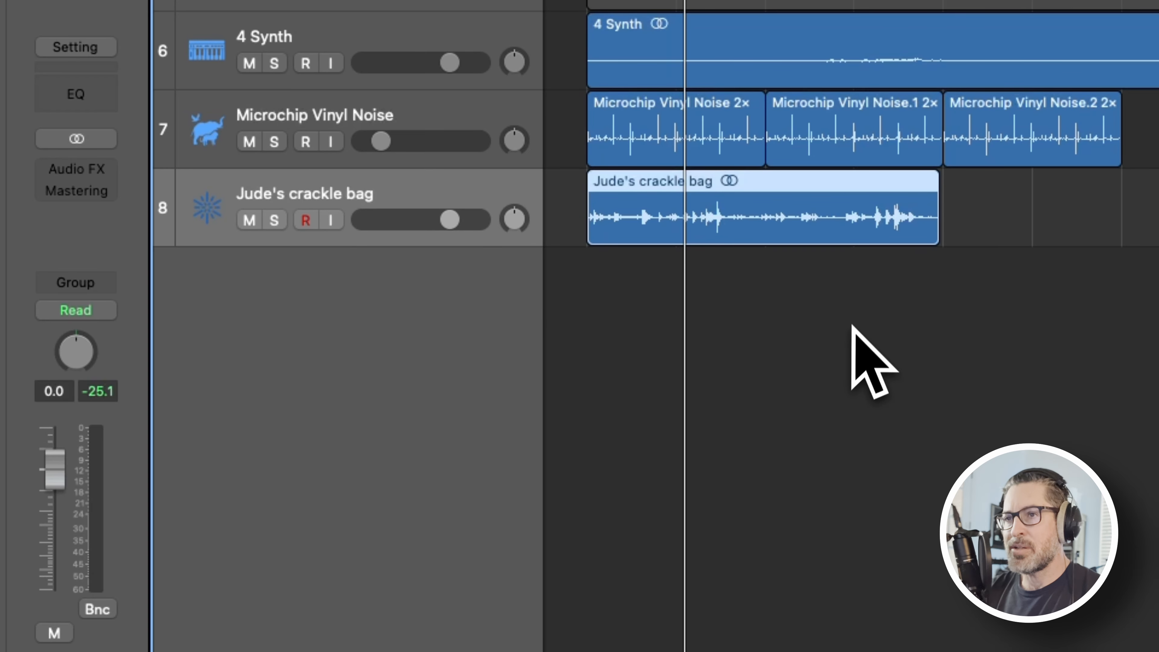
Step: Play the Jude's crackle bag track soloed together with Microchip Vinyl Noise and lower its volume to about -18.5 dB
left_click(274, 220)
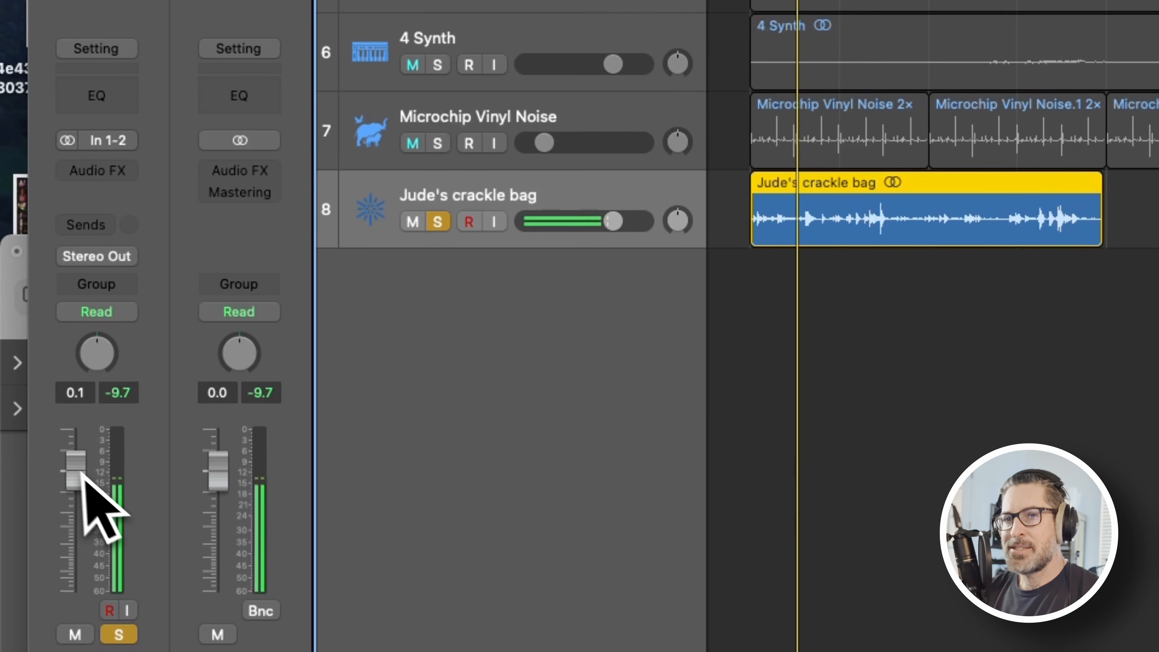
left_click_drag(79, 474, 75, 507)
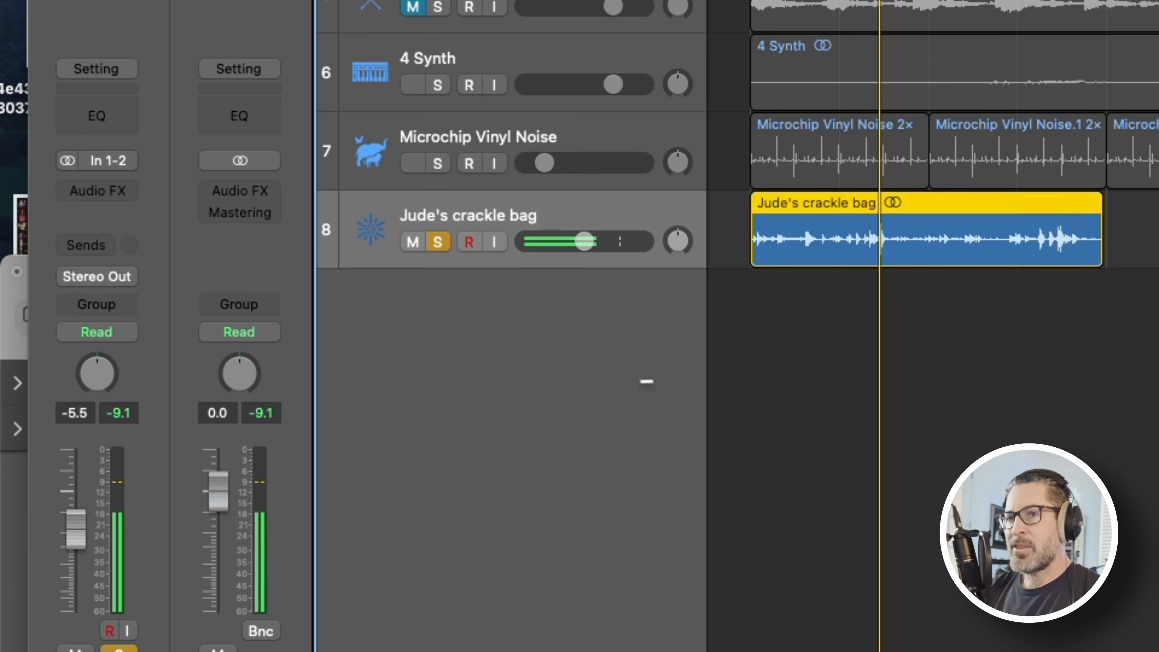
left_click(437, 243)
left_click(437, 163)
left_click(437, 244)
left_click_drag(76, 530, 75, 552)
key("space")
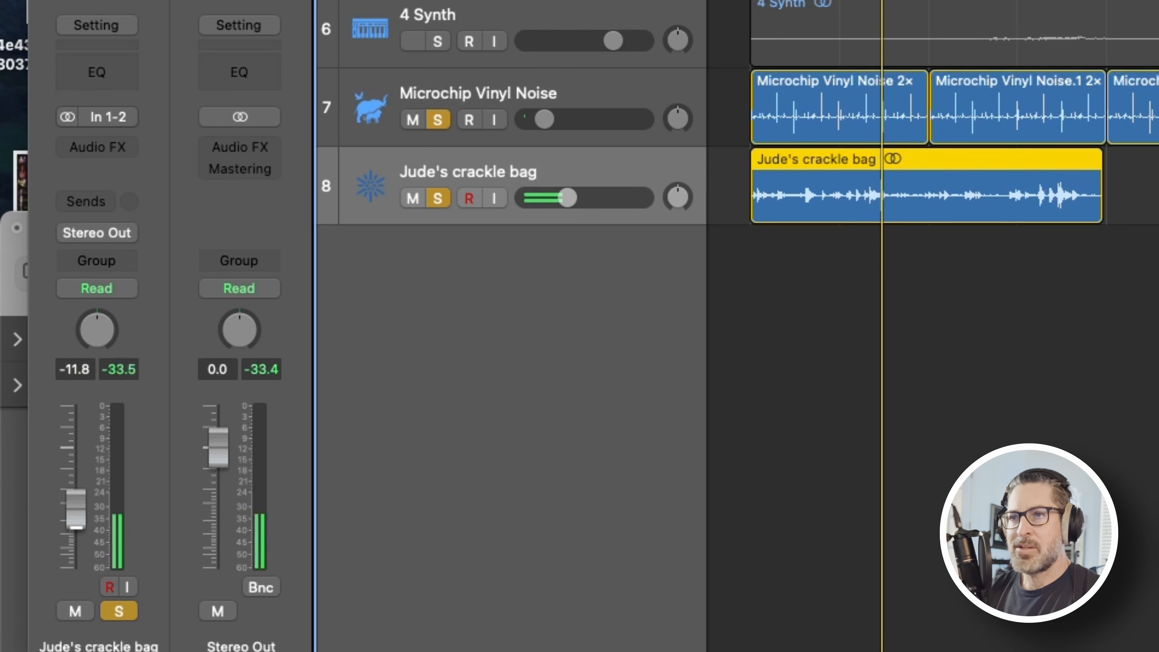
left_click_drag(85, 506, 84, 529)
Step: Loop the Jude's crackle bag region and the last Microchip Vinyl Noise region along the song
key("l")
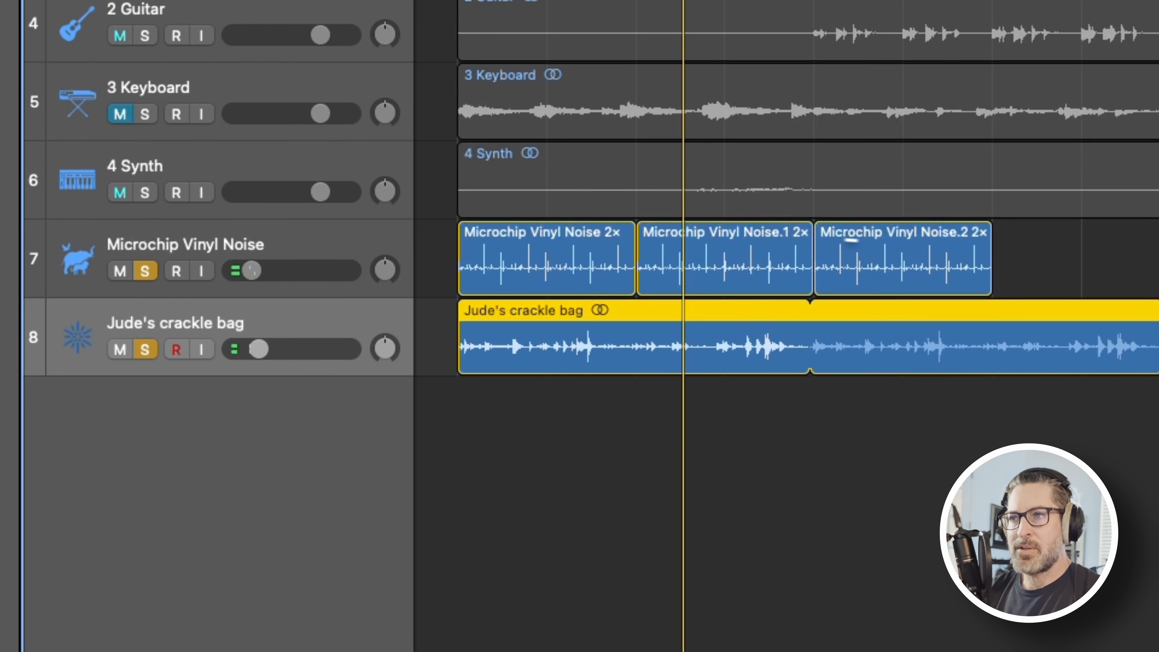
left_click(1135, 107)
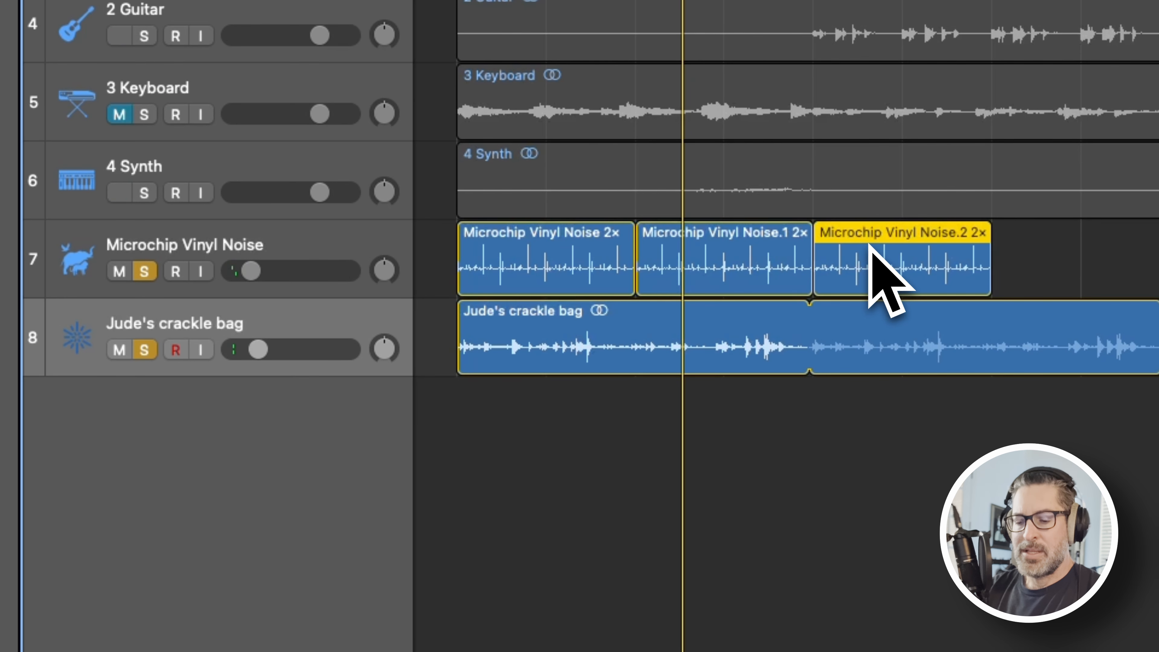
key("l")
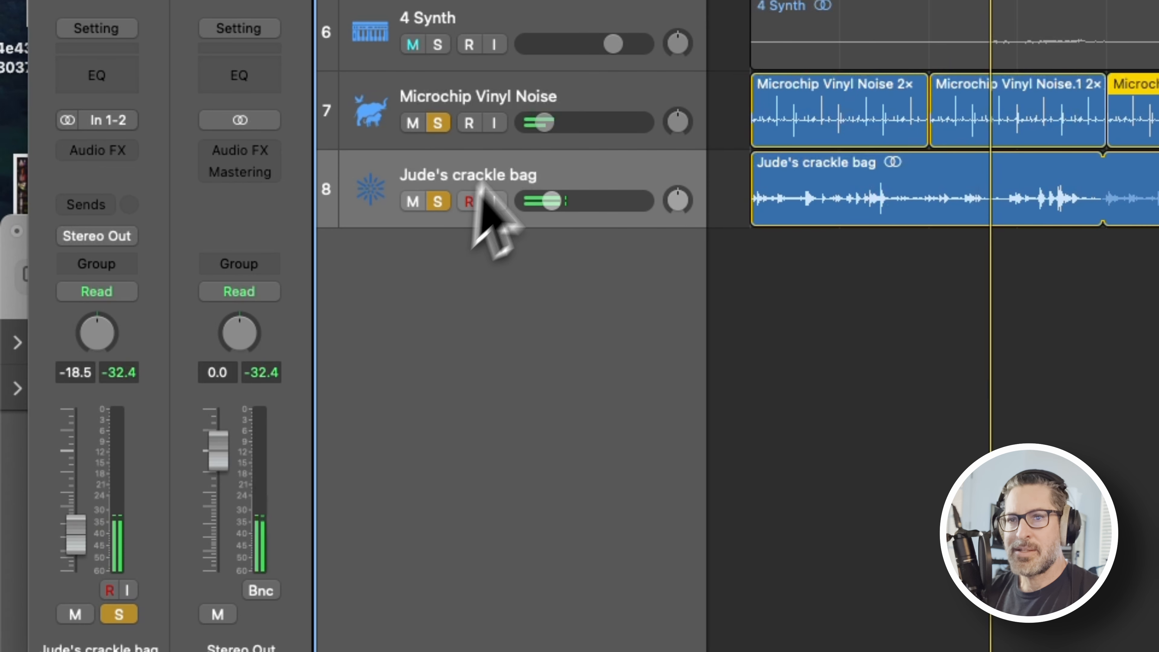
Step: Lower the Jude's crackle bag volume to about -25.5 dB and the Microchip Vinyl Noise volume to about -29.5 dB
left_click_drag(85, 532, 85, 543)
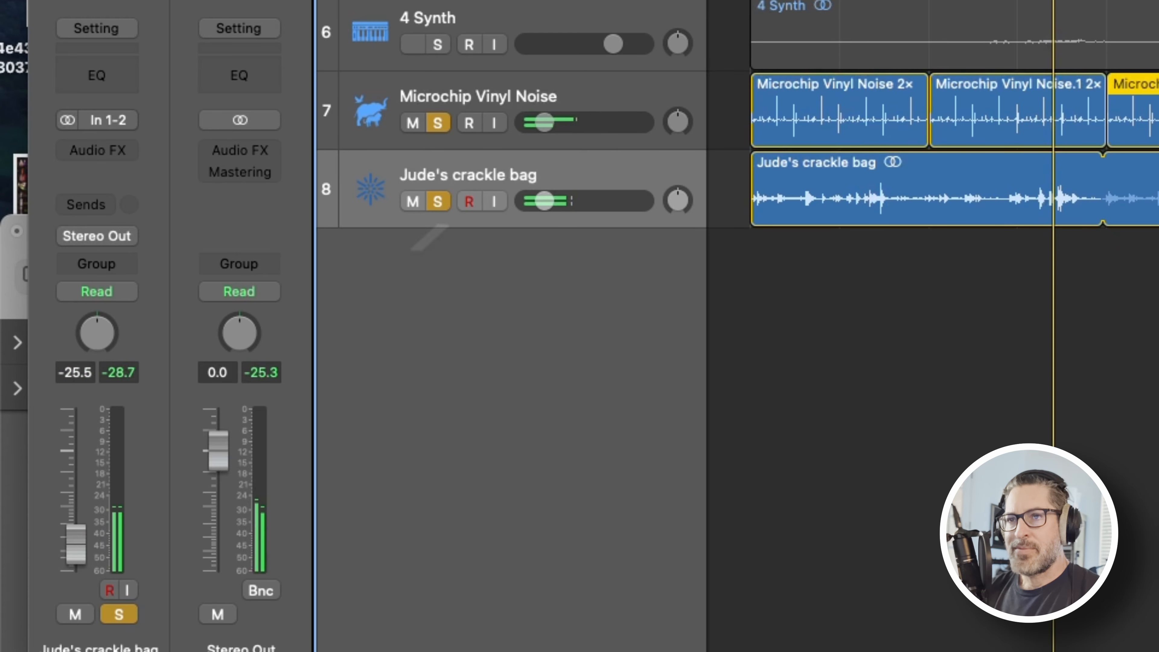
left_click(595, 89)
left_click(438, 129)
left_click(438, 129)
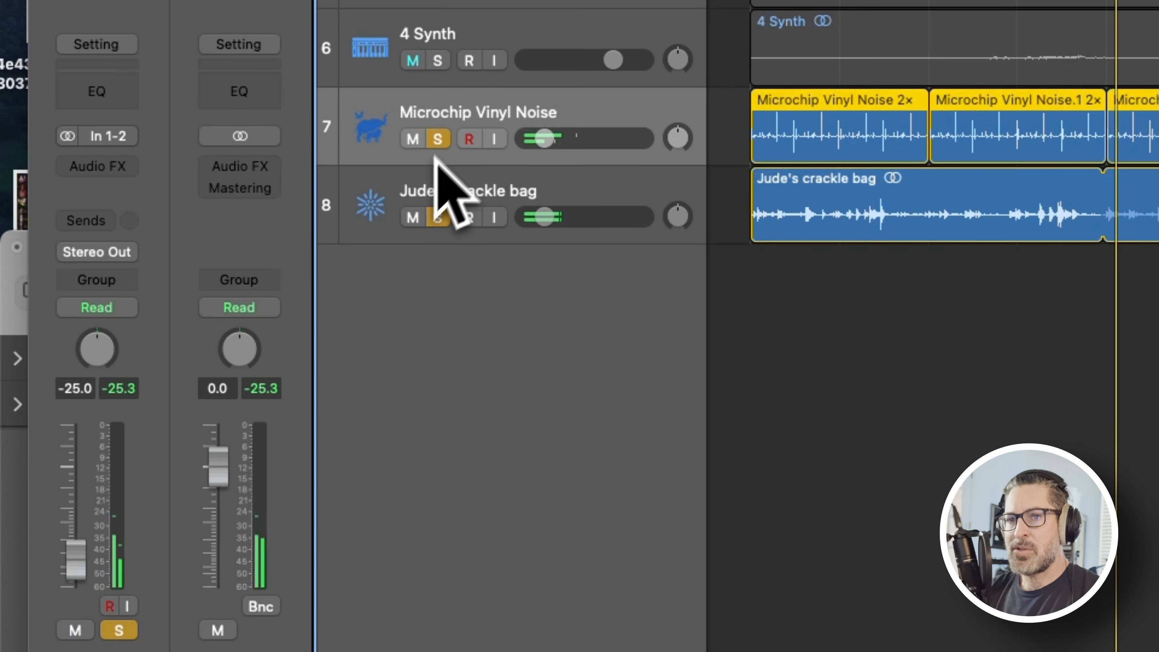
left_click_drag(90, 574, 90, 579)
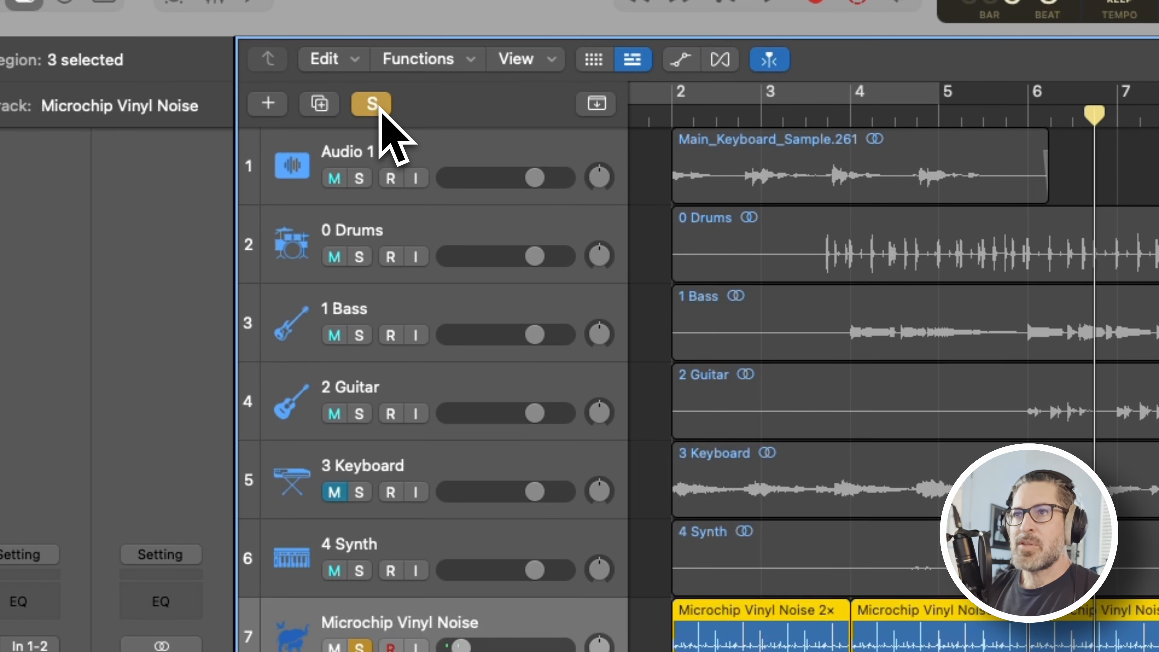
Step: Solo only the Audio 1 track and split its keyboard sample region at about bar 2, beat 4
left_click(378, 107)
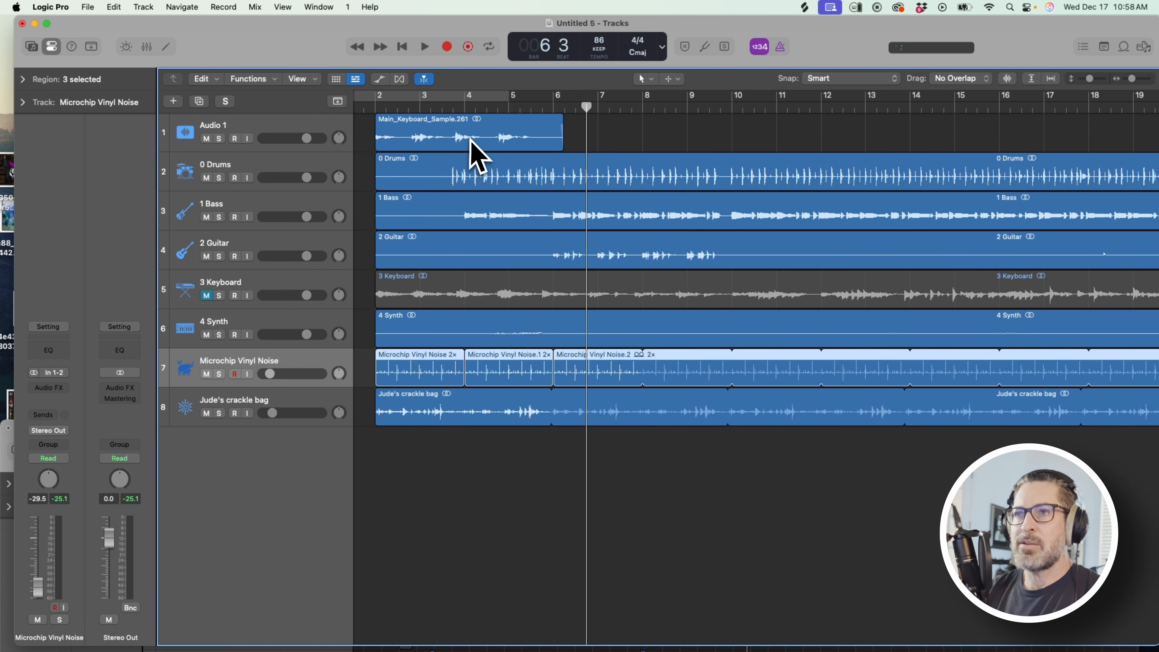
left_click(219, 138)
key("super+Right")
key("super+Right")
key("super+Right")
key("super+Right")
left_click(651, 108)
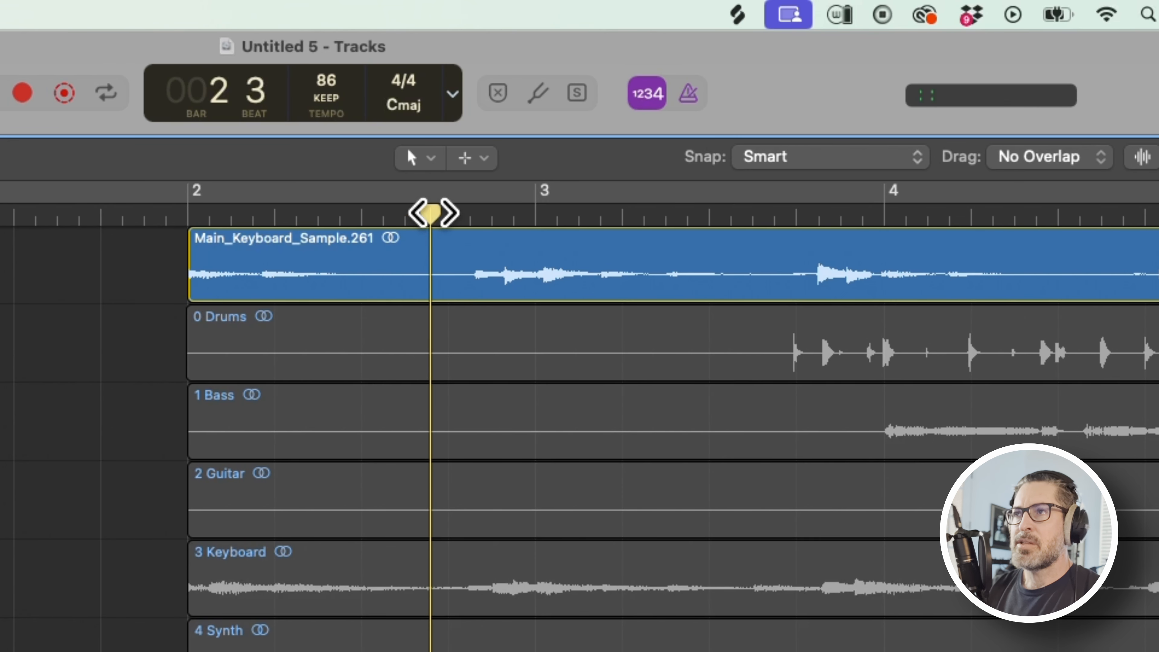
mouse_move(430, 212)
left_mouse_down()
mouse_move(406, 212)
mouse_move(447, 212)
left_mouse_up()
left_click(455, 265)
key("super+t")
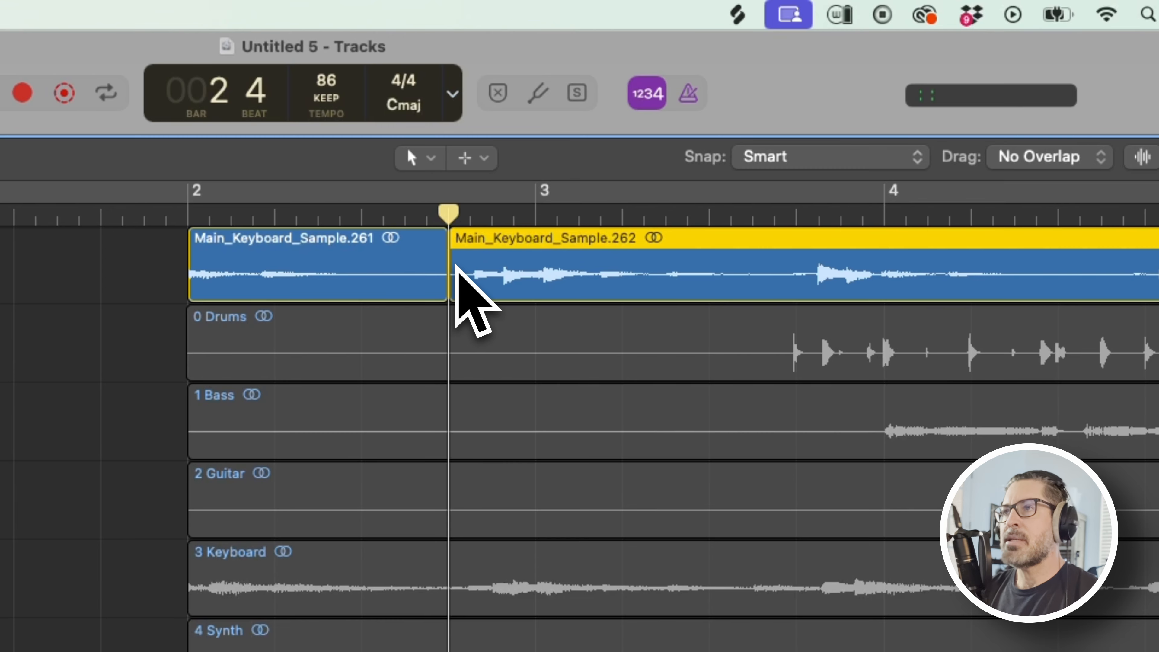
Step: Move the second part of the split keyboard sample to bar 3 and cut it off at about bar 3, beat 4
scroll(458, 270, "right", 5)
left_click_drag(358, 292, 439, 292)
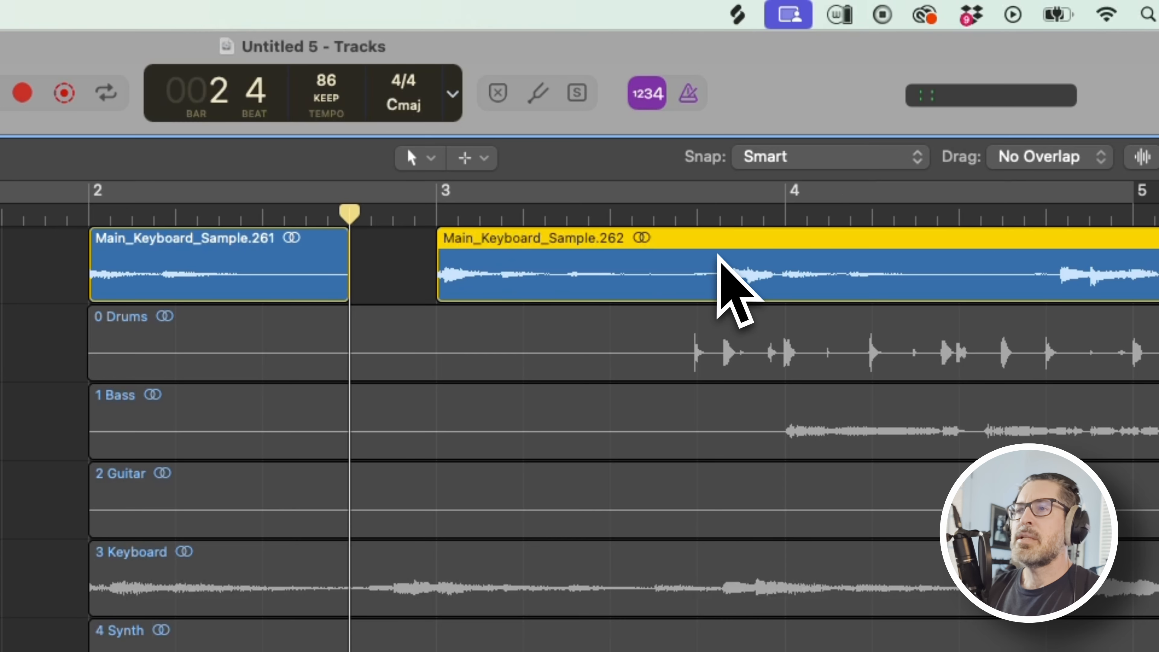
key("space")
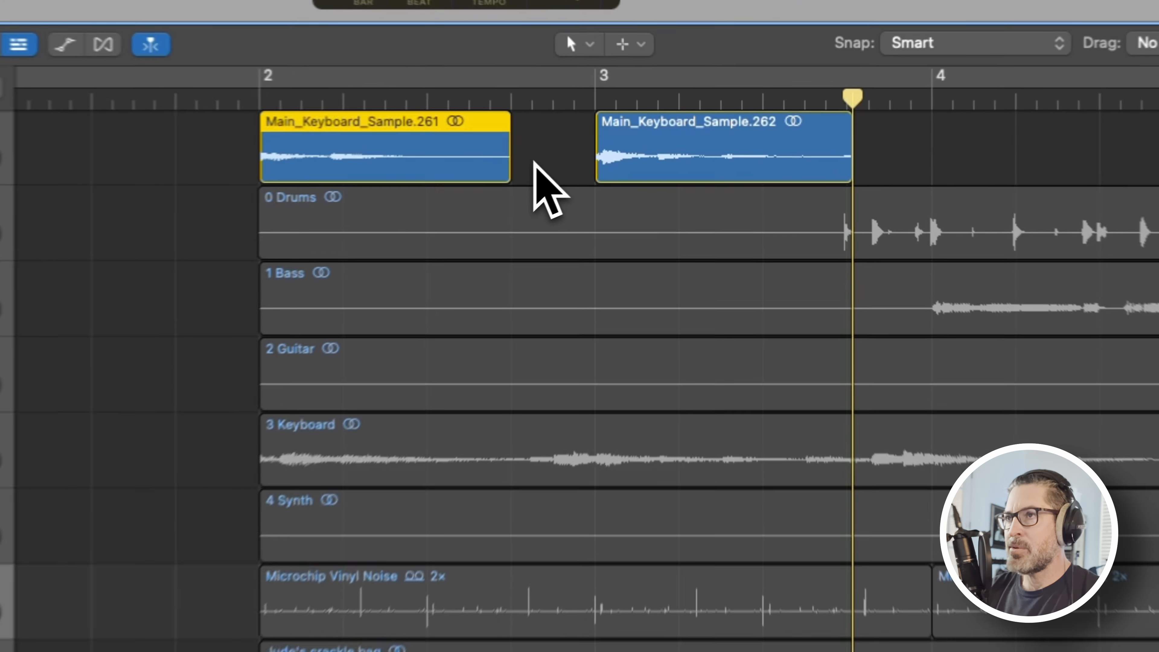
Step: Add short fades to the start and end of both keyboard sample regions on Audio 1
left_click(622, 139)
left_click(591, 139)
left_click(498, 103)
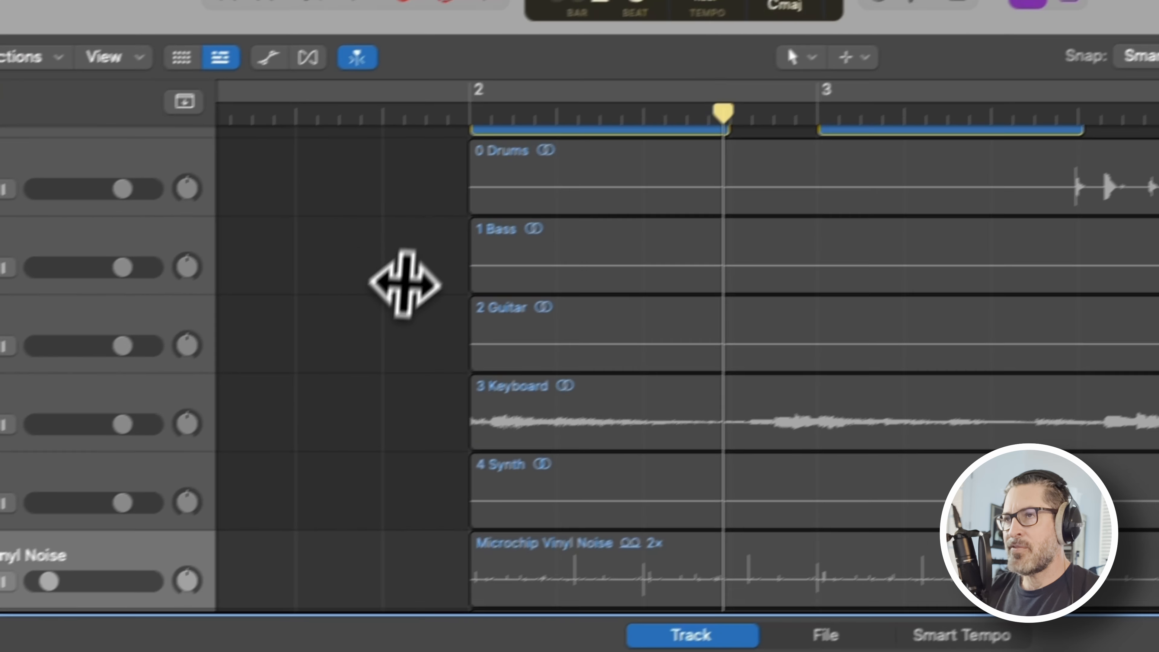
scroll(885, 60, "up", 3)
left_click(447, 122)
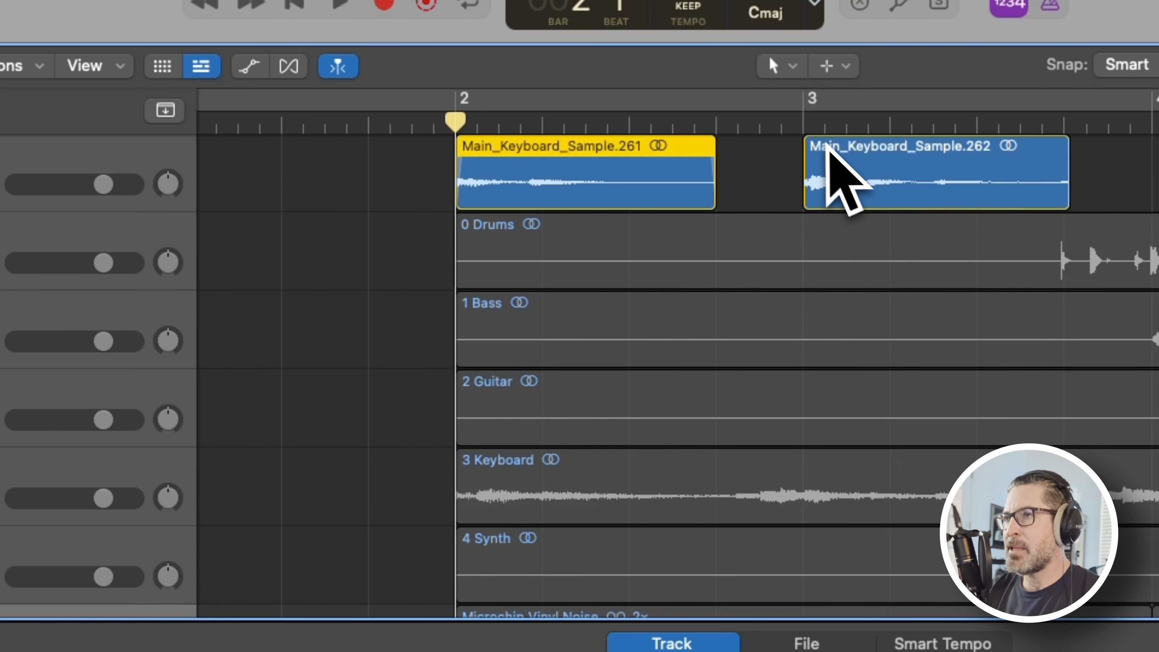
left_click(821, 178)
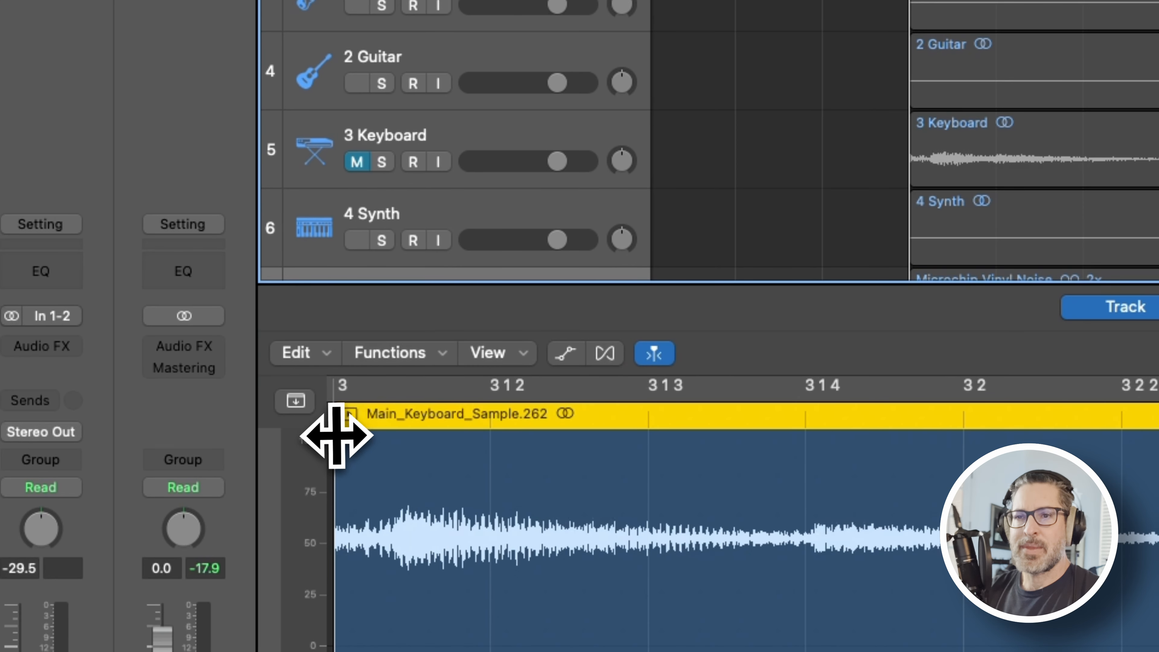
left_click(335, 436)
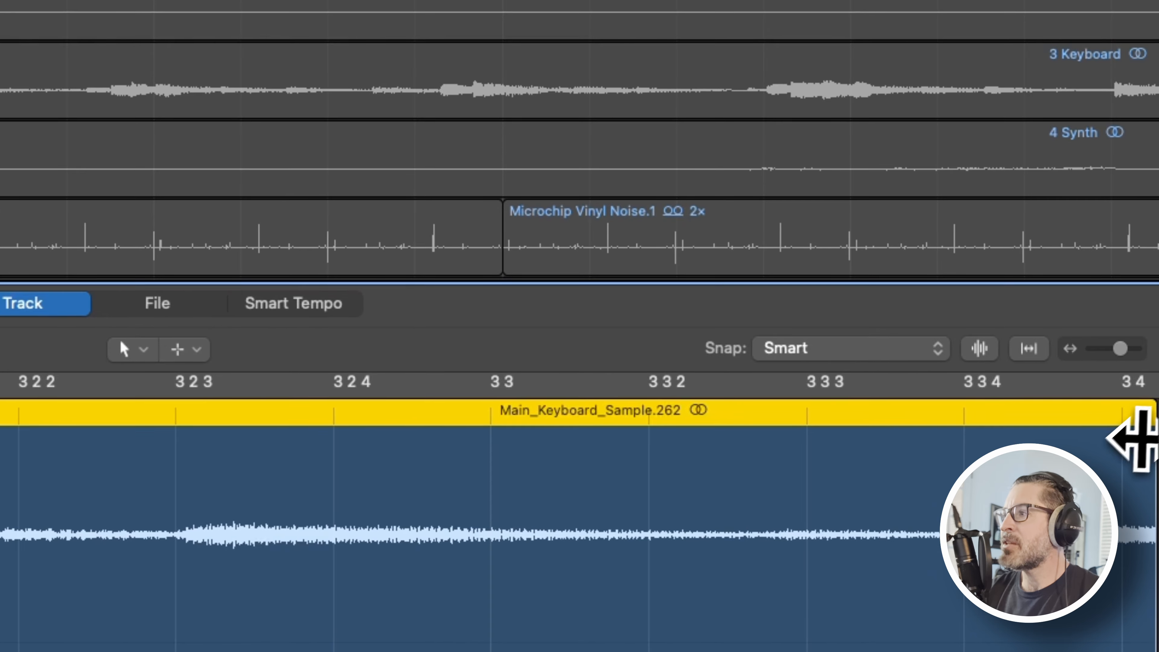
key("space")
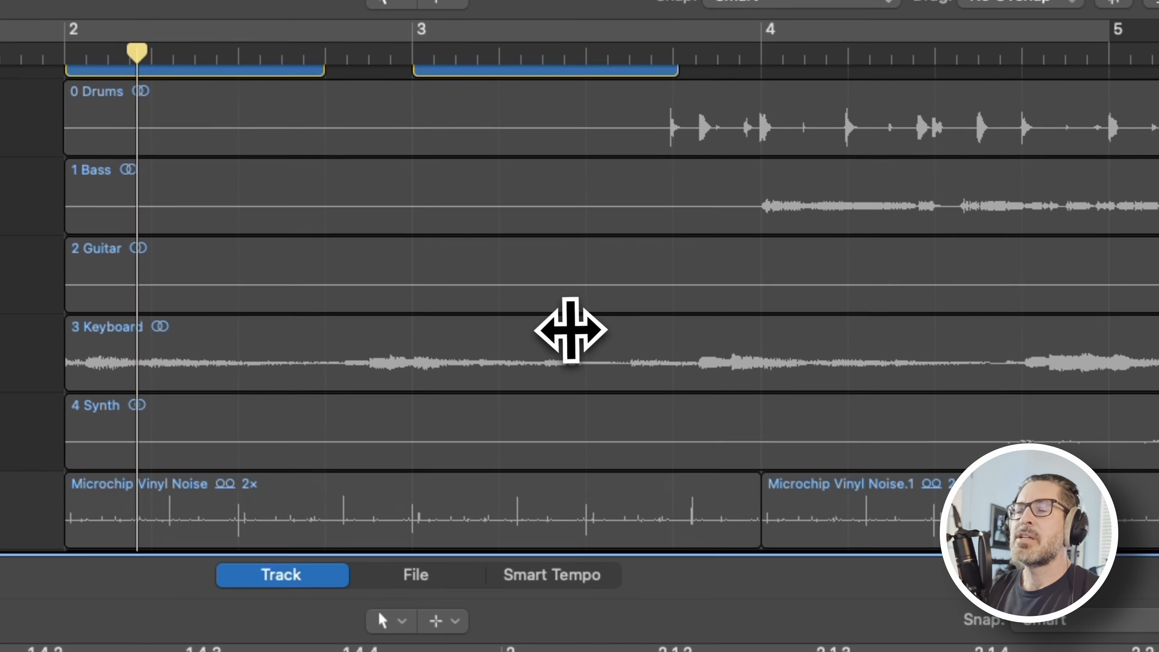
scroll(572, 330, "up", 3)
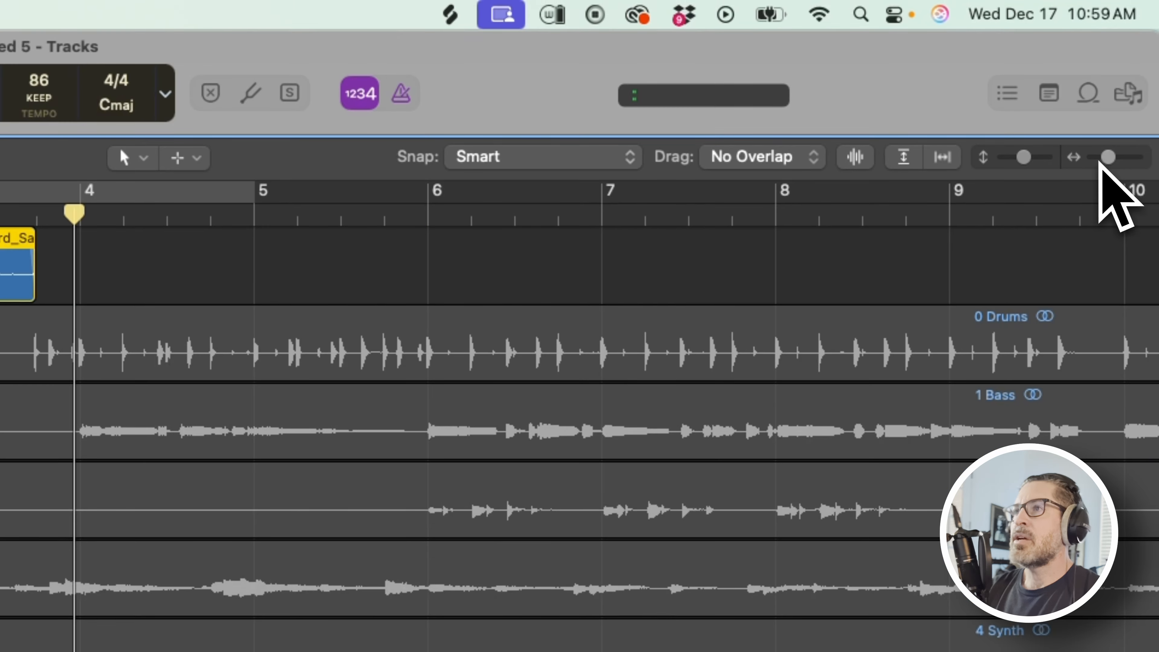
Step: Select the two keyboard sample regions and repeat them on Audio 1 to fill bars 4 through 9
left_click_drag(86, 264, 290, 315)
left_click_drag(649, 252, 355, 267)
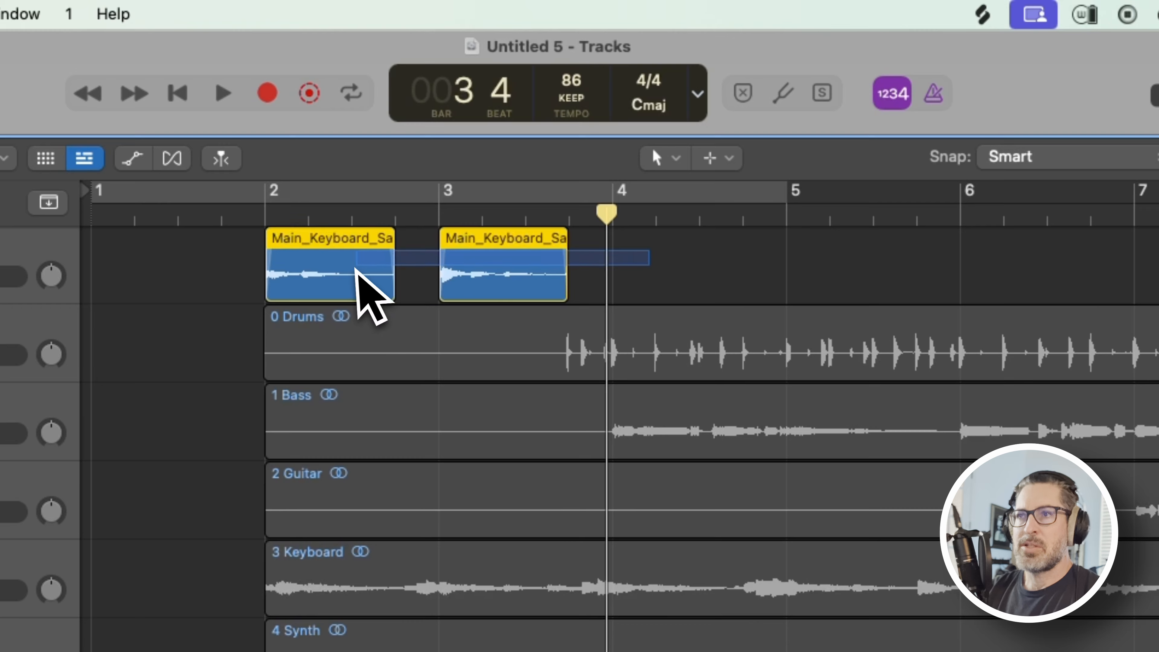
key("super+r")
left_click_drag(631, 254, 678, 257)
left_click_drag(487, 254, 497, 271)
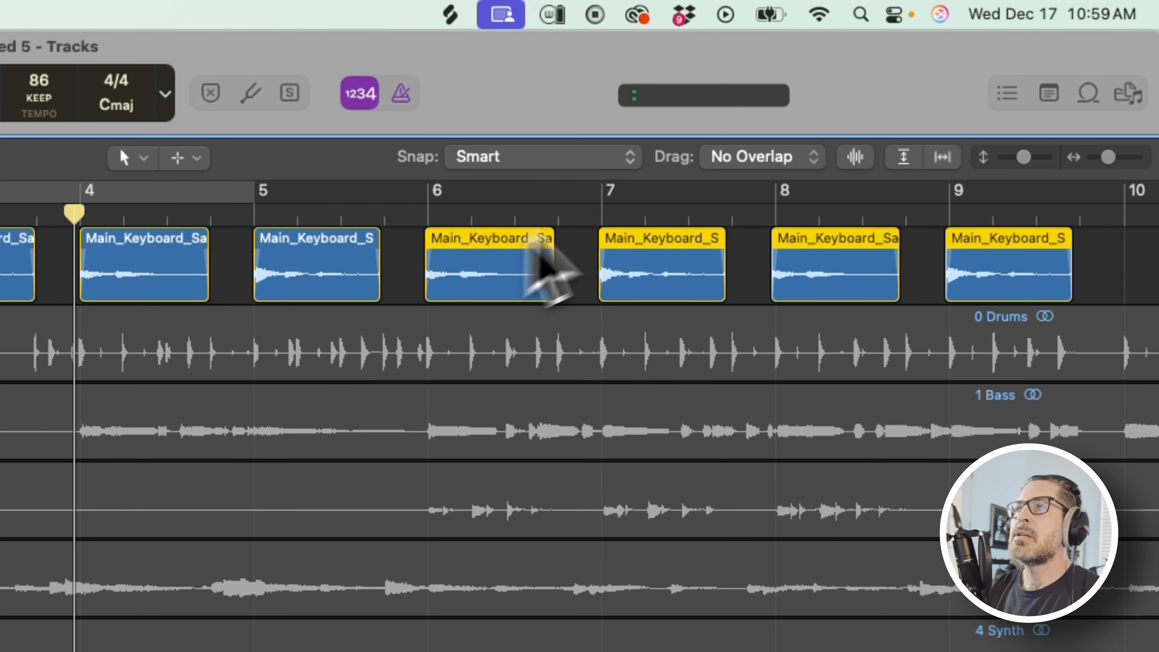
Step: Align the four selected keyboard sample copies so that they start exactly at bar 6, keeping Smart snapping
left_click(1138, 157)
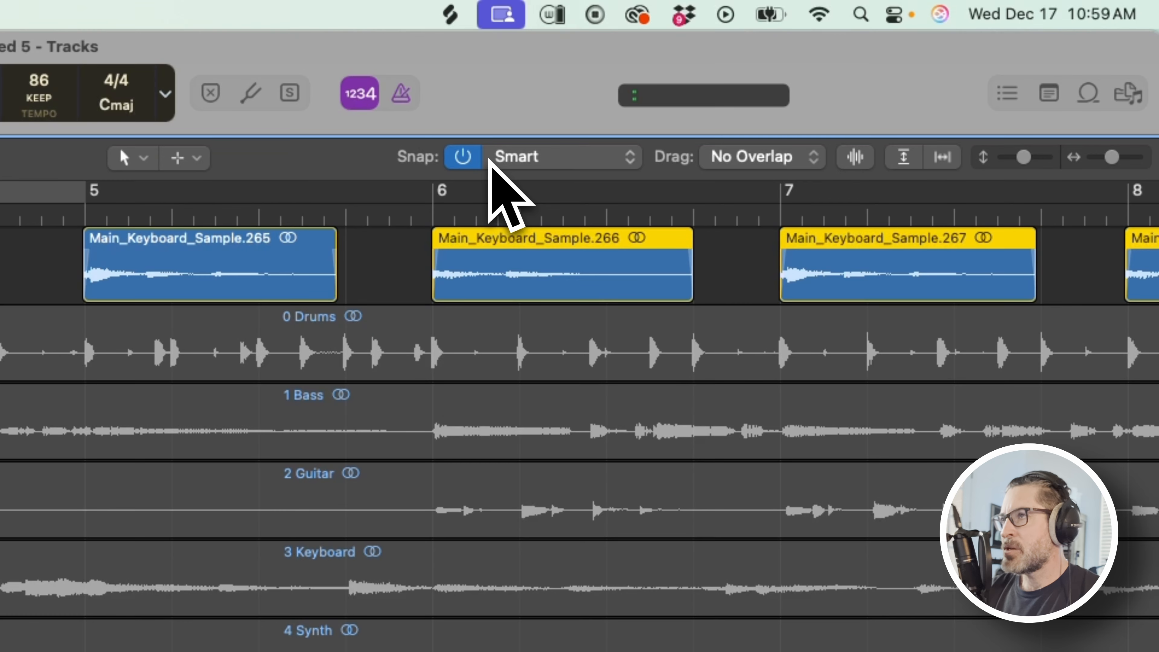
left_click(553, 160)
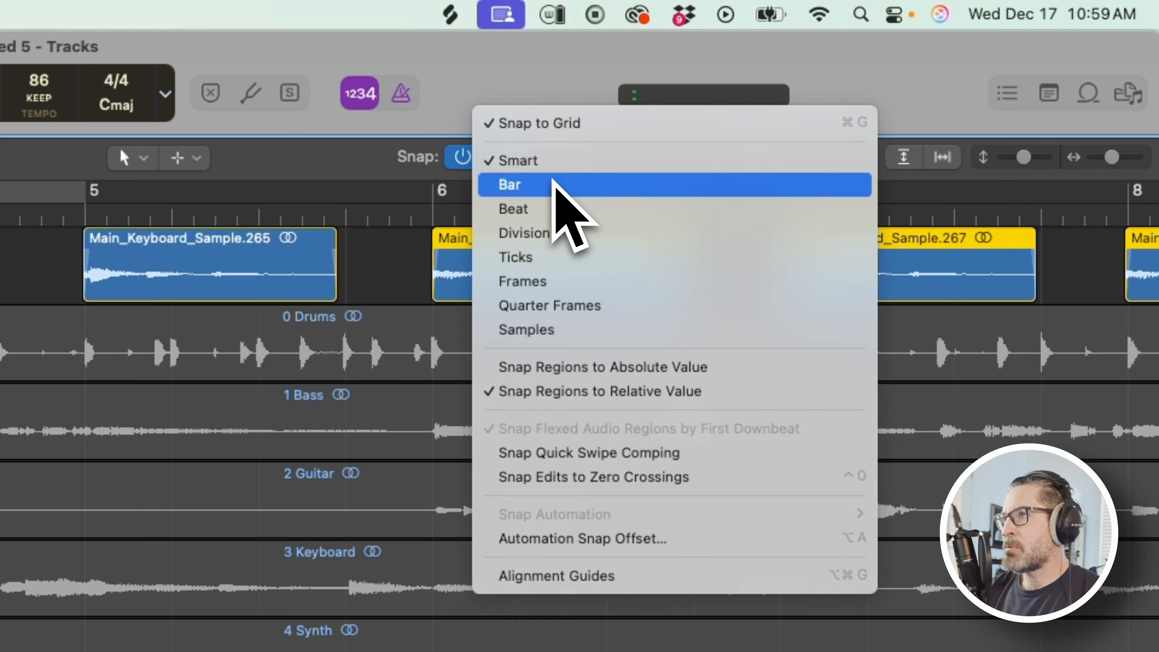
left_click(401, 250)
left_click_drag(1111, 156, 1107, 157)
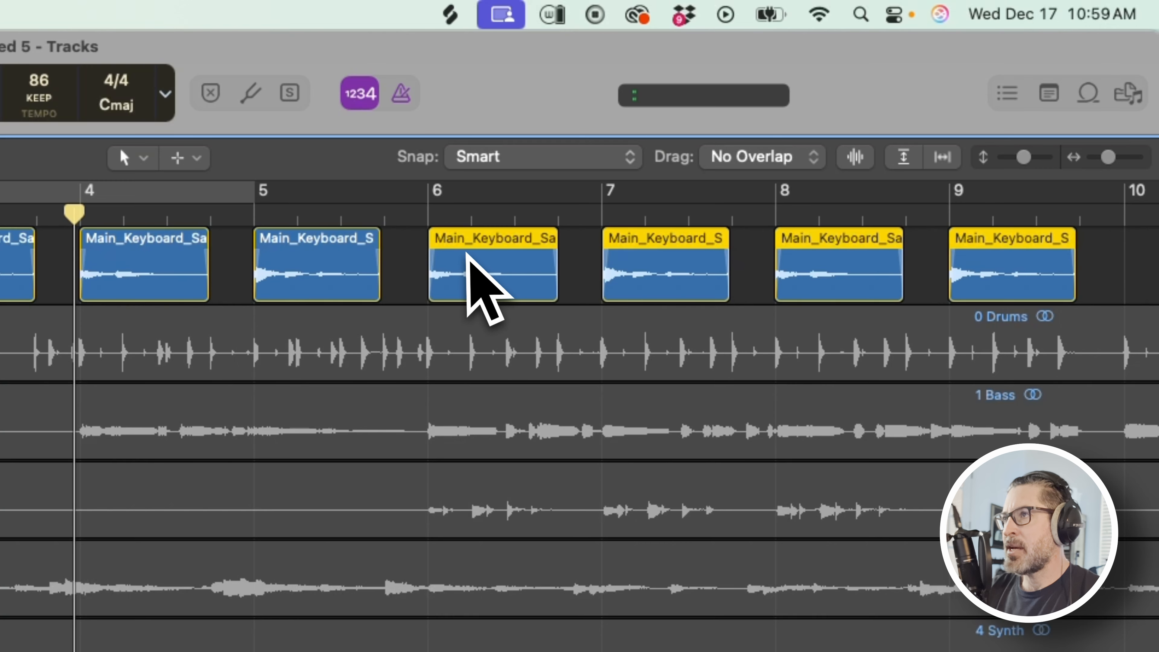
Step: Repeat the aligned keyboard sample regions on Audio 1 and place the new copies so they start at bar 10
scroll(470, 255, "right", 5)
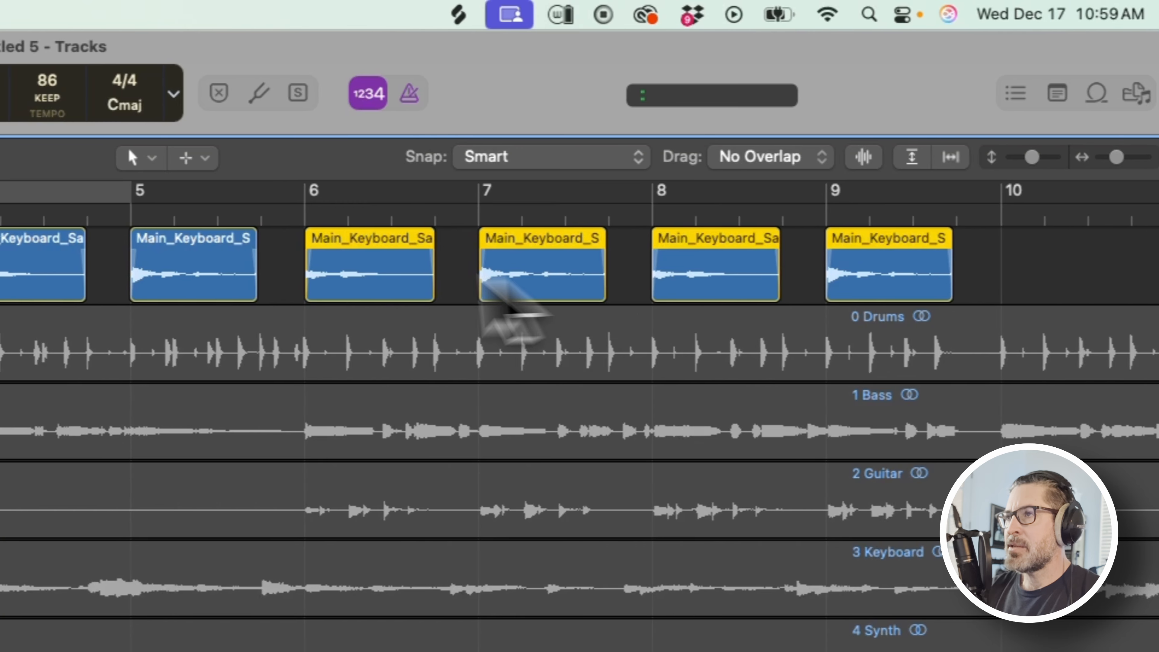
scroll(476, 263, "right", 5)
left_click_drag(832, 263, 264, 251)
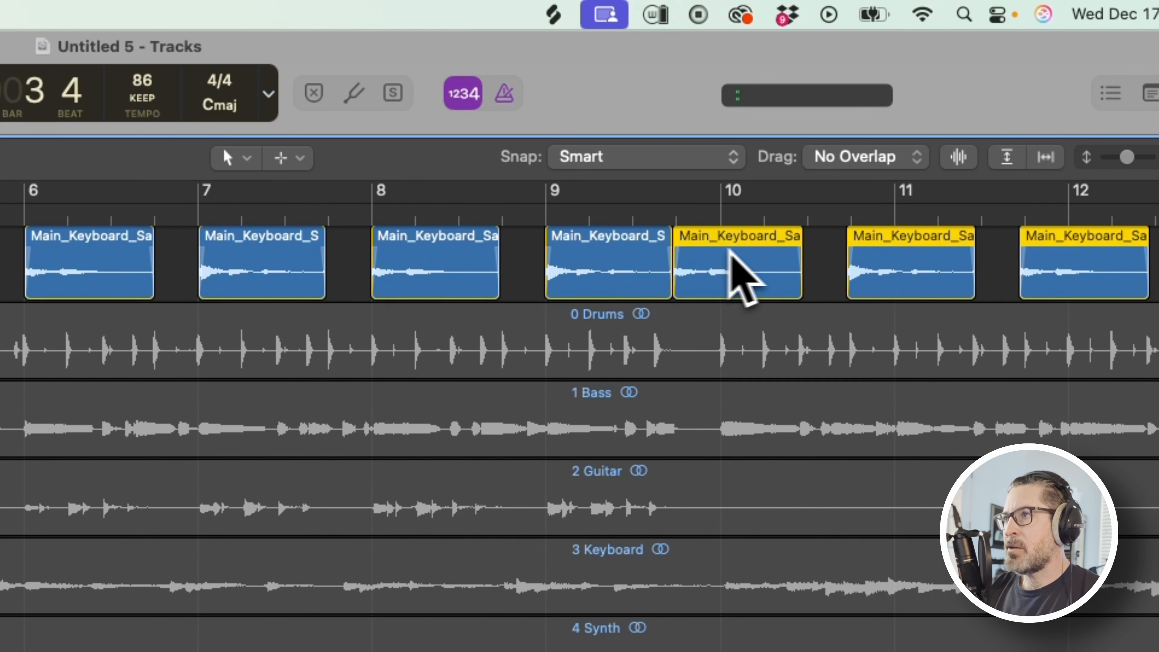
left_click_drag(729, 251, 777, 257)
left_click_drag(777, 257, 768, 257)
left_click_drag(640, 270, 654, 270)
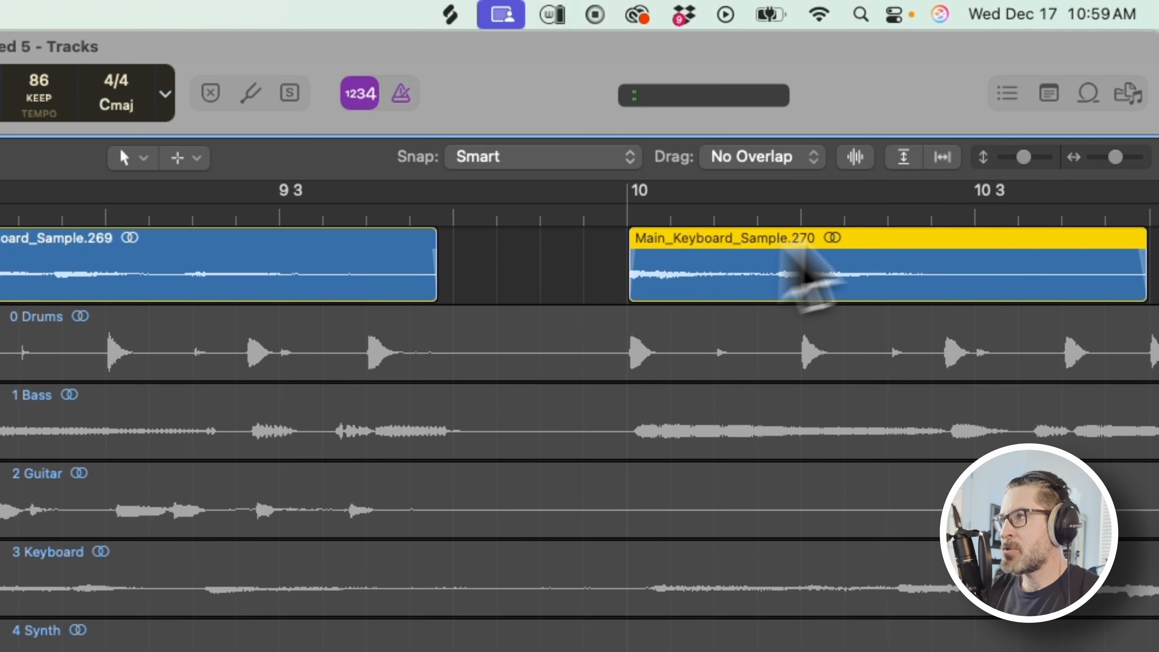
Step: Add a Bus 1 send to the Microchip Vinyl Noise channel and name its new aux channel REVERB
left_click_drag(1103, 160, 1093, 162)
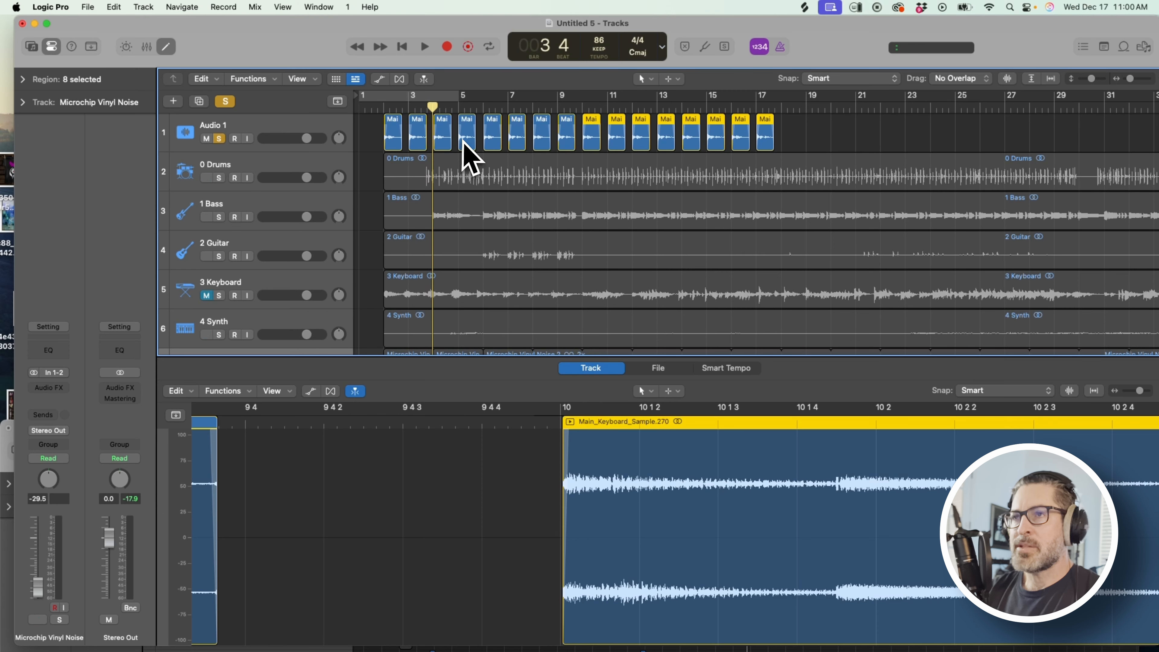
left_click(42, 416)
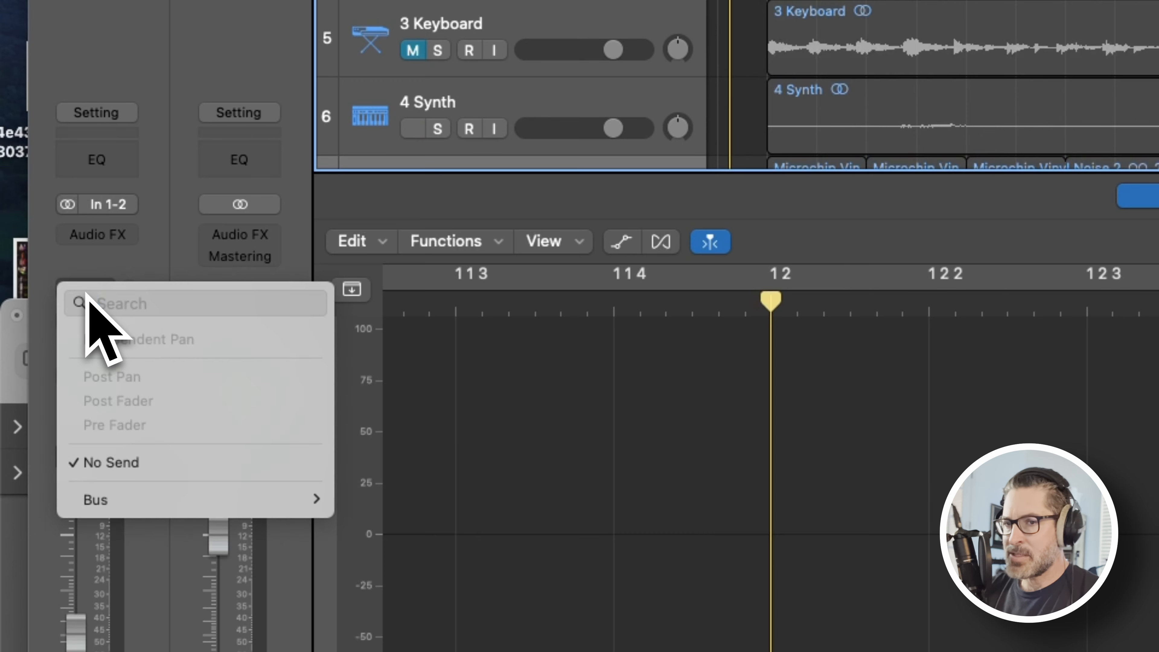
mouse_move(167, 504)
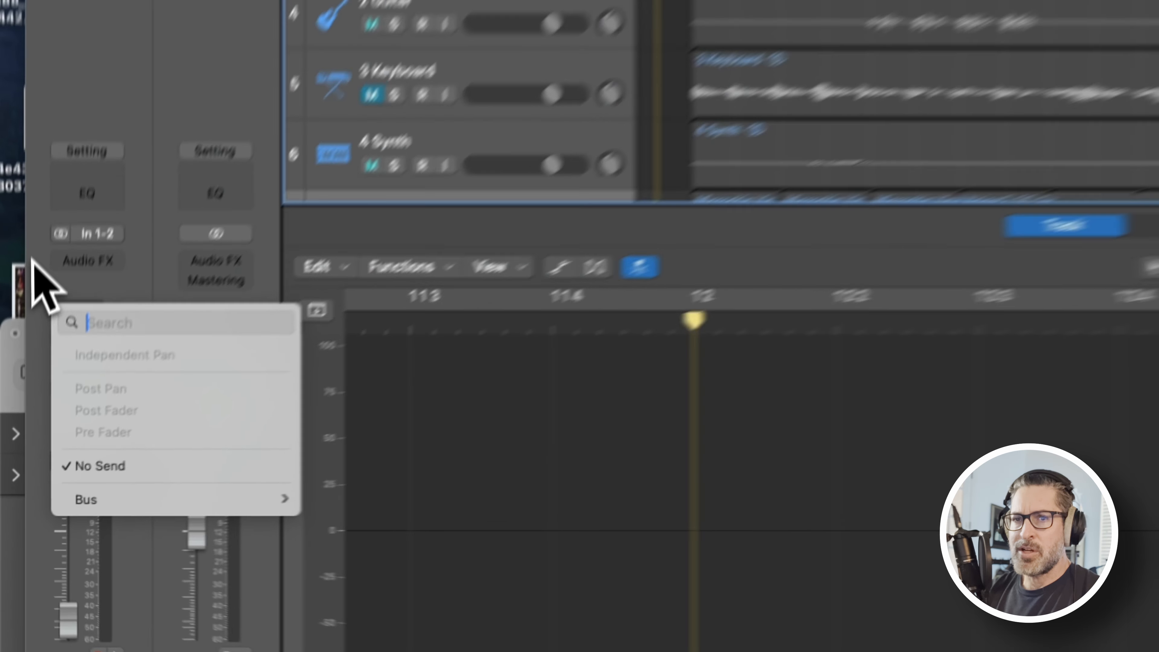
left_click(17, 387)
left_click(45, 414)
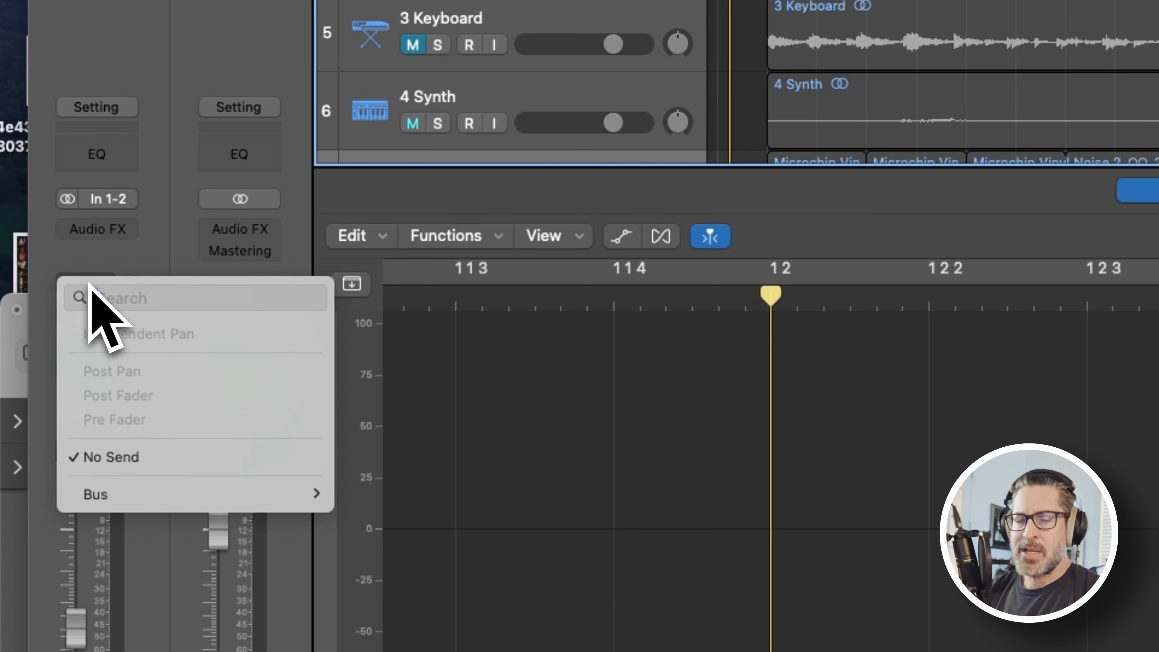
mouse_move(165, 497)
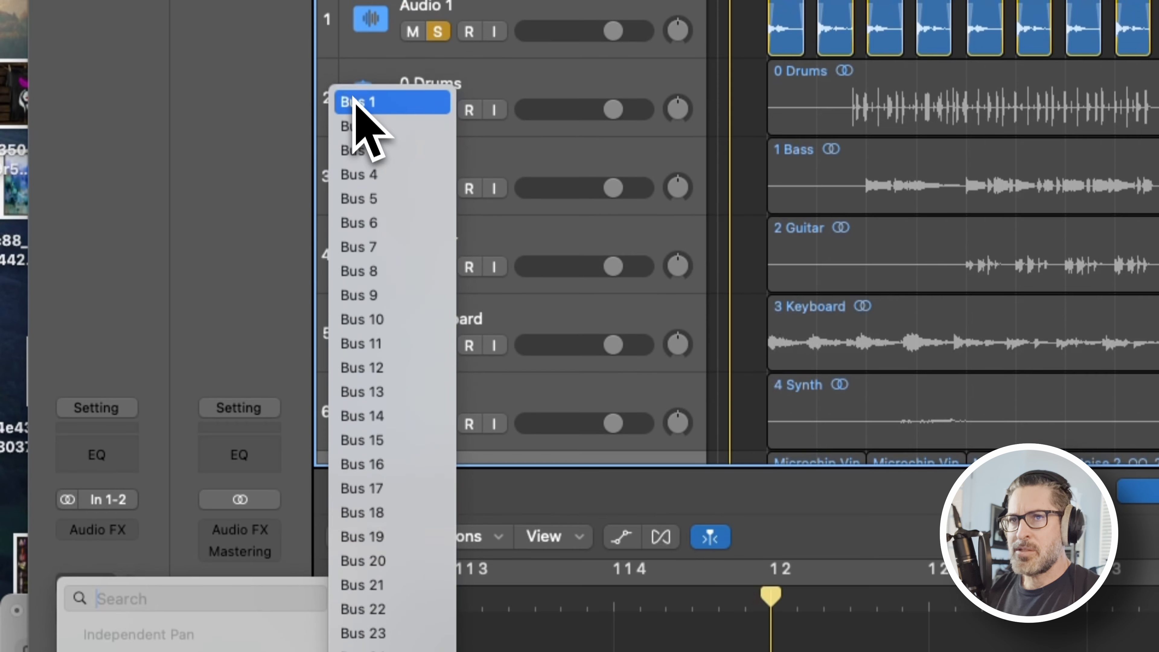
left_click(356, 102)
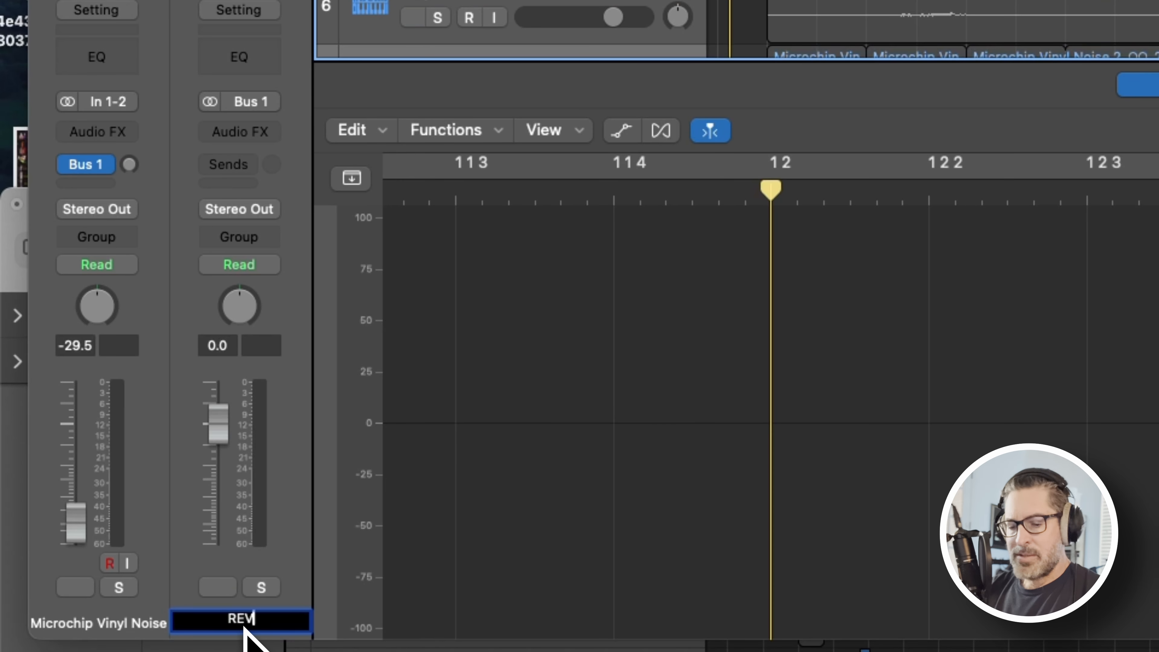
key("Return")
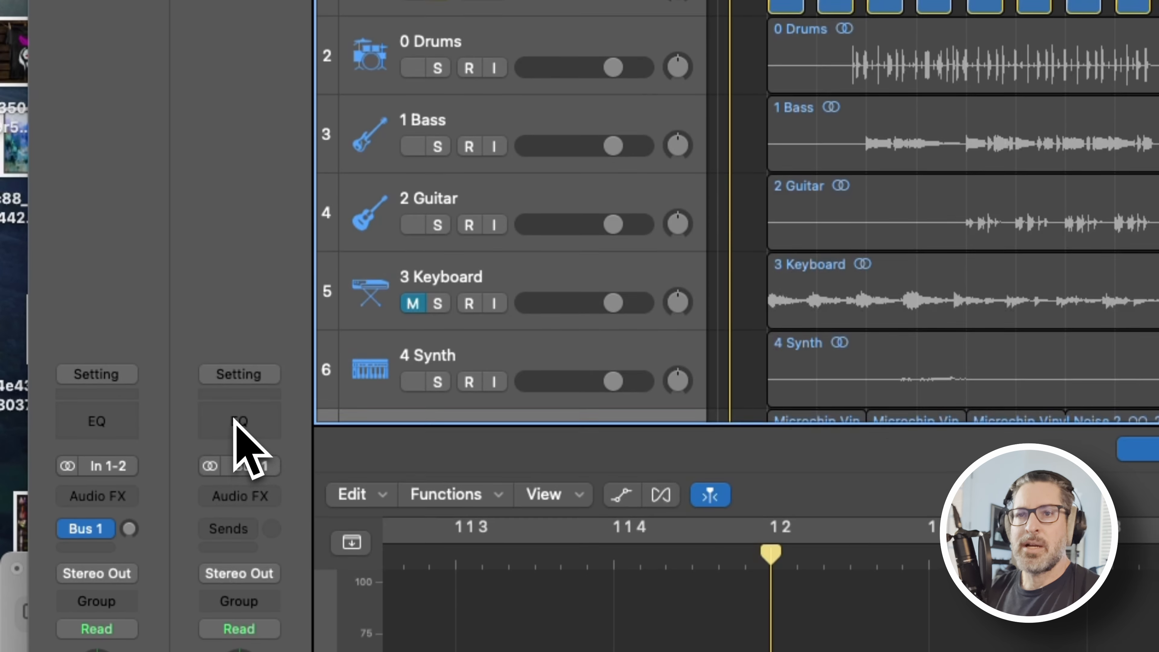
Step: Add a Channel EQ to the REVERB channel and enable its low cut, rolling off frequencies below about 200 Hz
left_click(235, 64)
left_click(279, 155)
left_click_drag(228, 507, 771, 506)
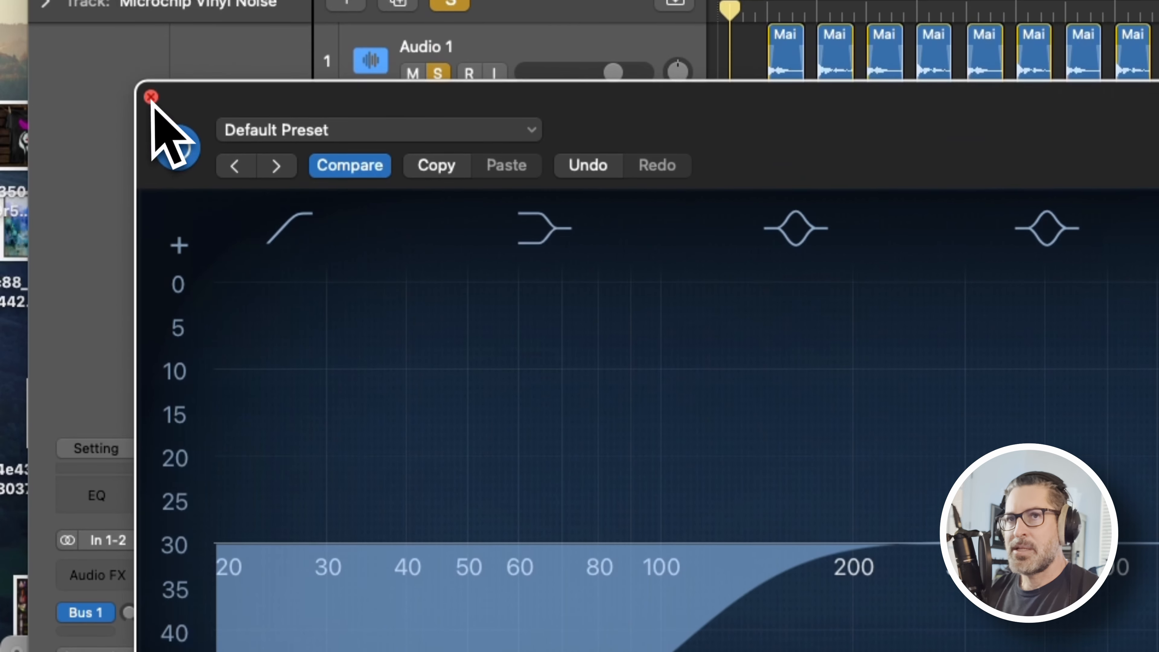
left_click(151, 14)
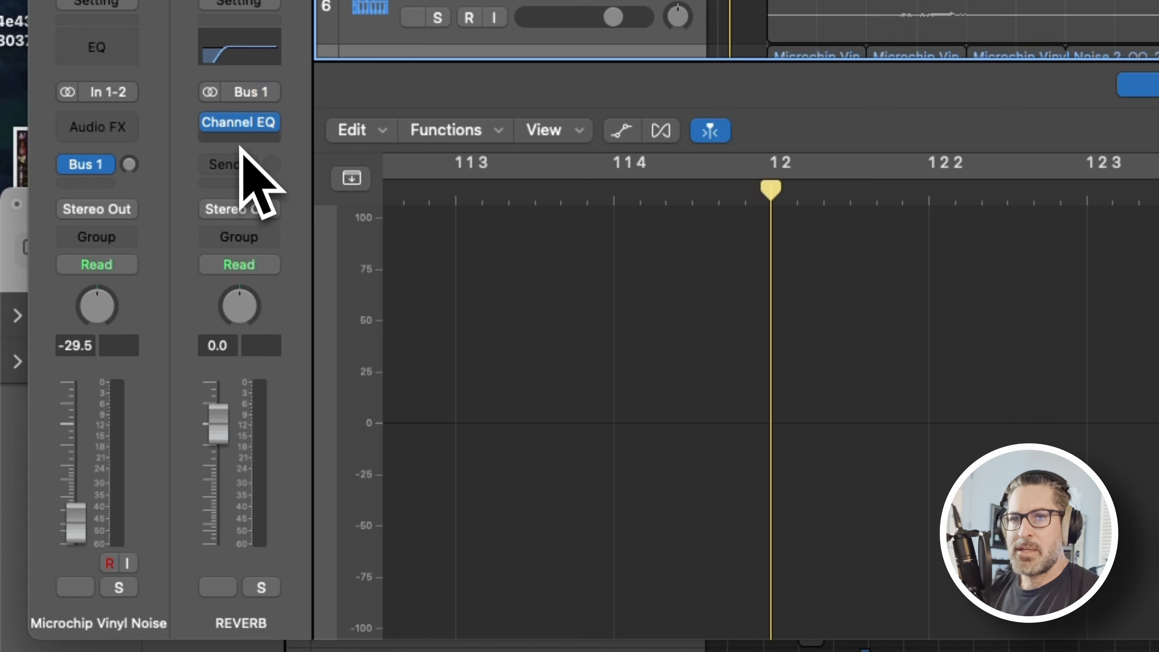
Step: Insert the stereo ValhallaVintageVerb plug-in after the Channel EQ on the REVERB channel
left_click(246, 249)
mouse_move(435, 629)
mouse_move(587, 628)
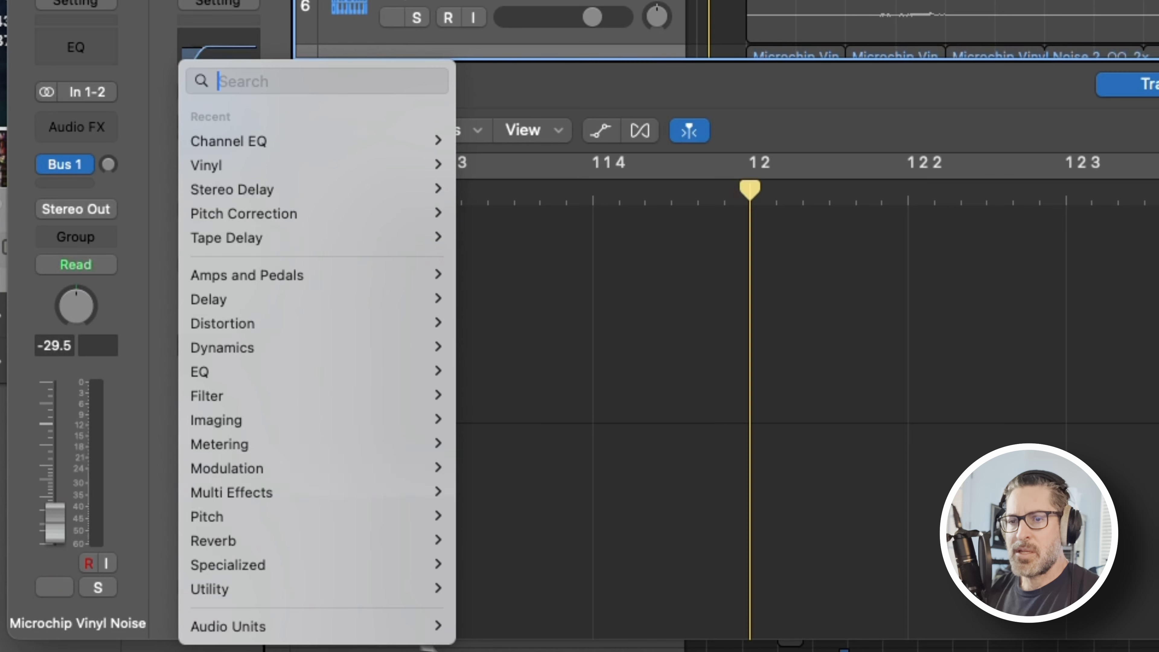
mouse_move(664, 630)
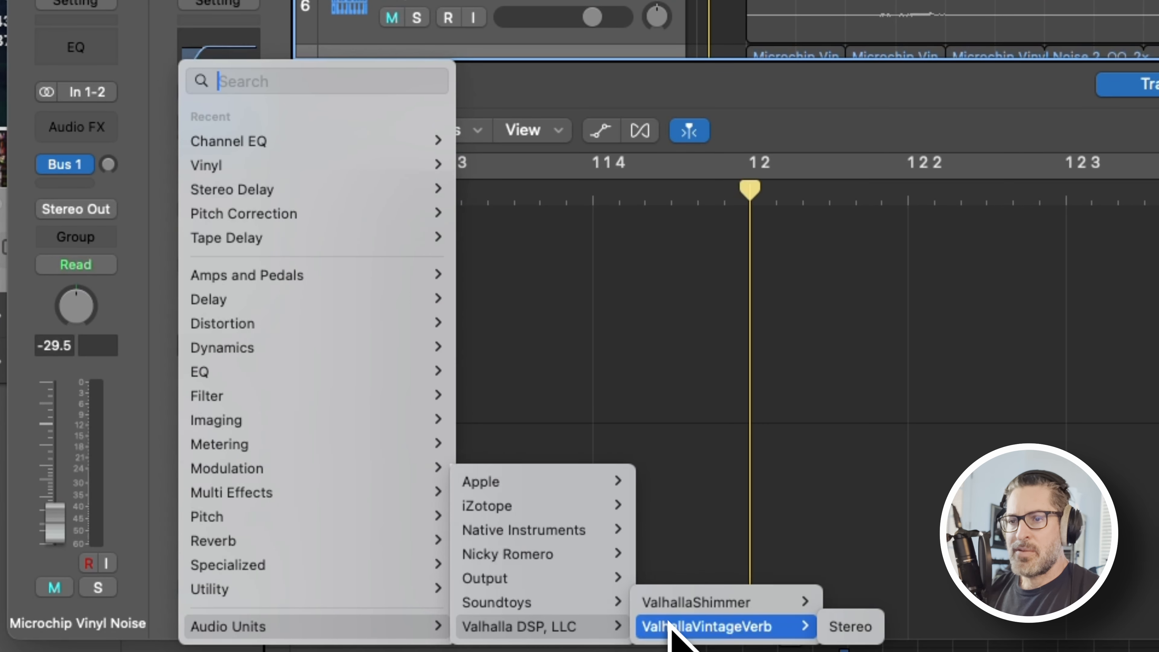
left_click(851, 627)
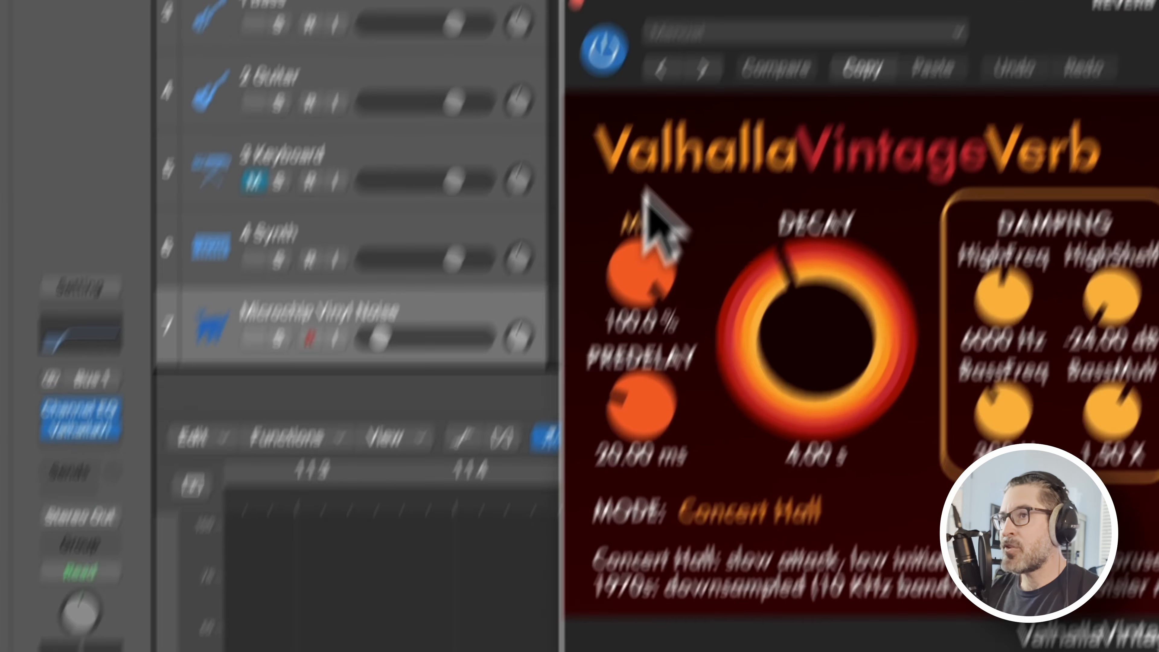
left_click(385, 166)
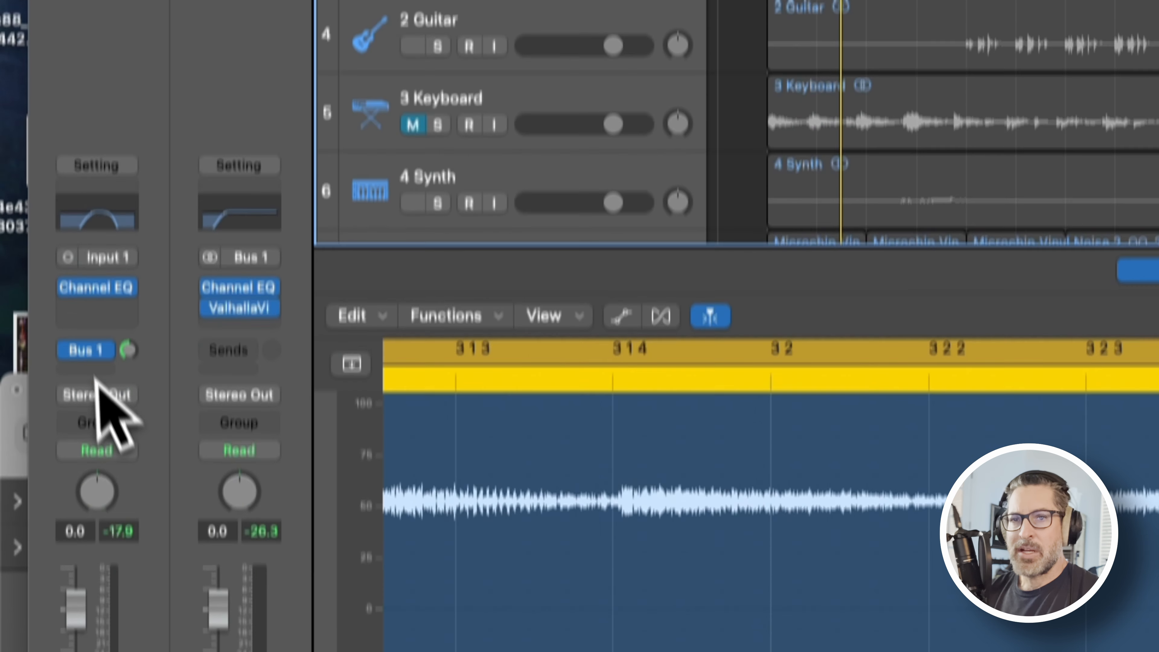
Step: Add a second send to Bus 2 on Audio 1 and name its new aux channel DELAY
left_click(87, 531)
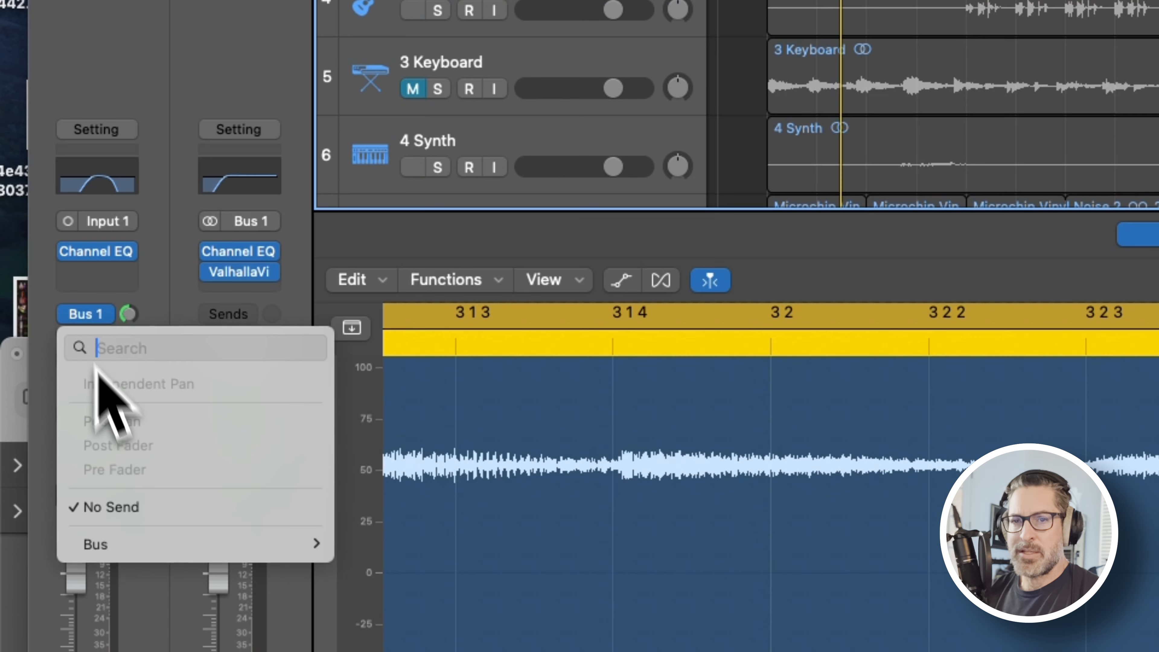
mouse_move(160, 545)
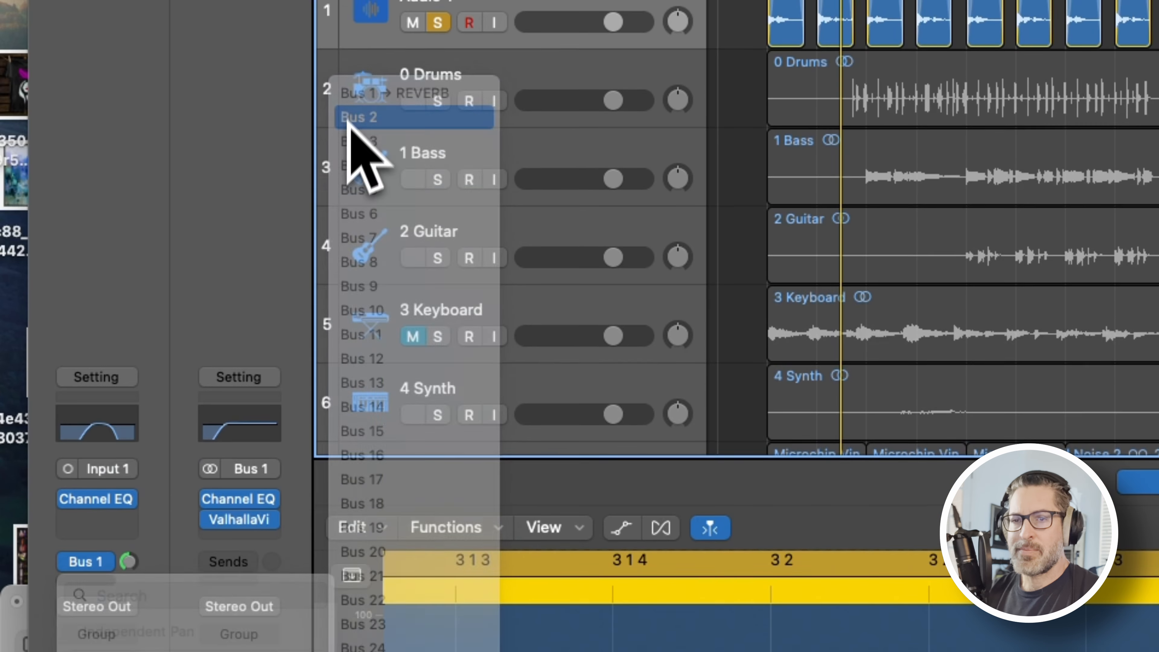
left_click(352, 118)
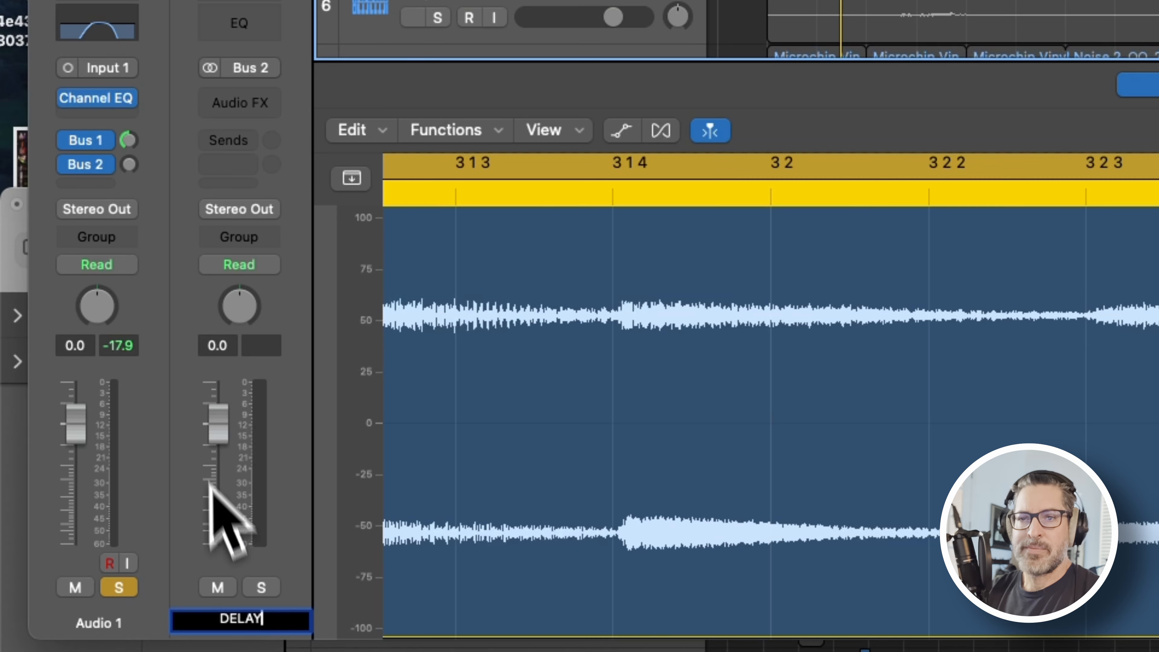
key("Return")
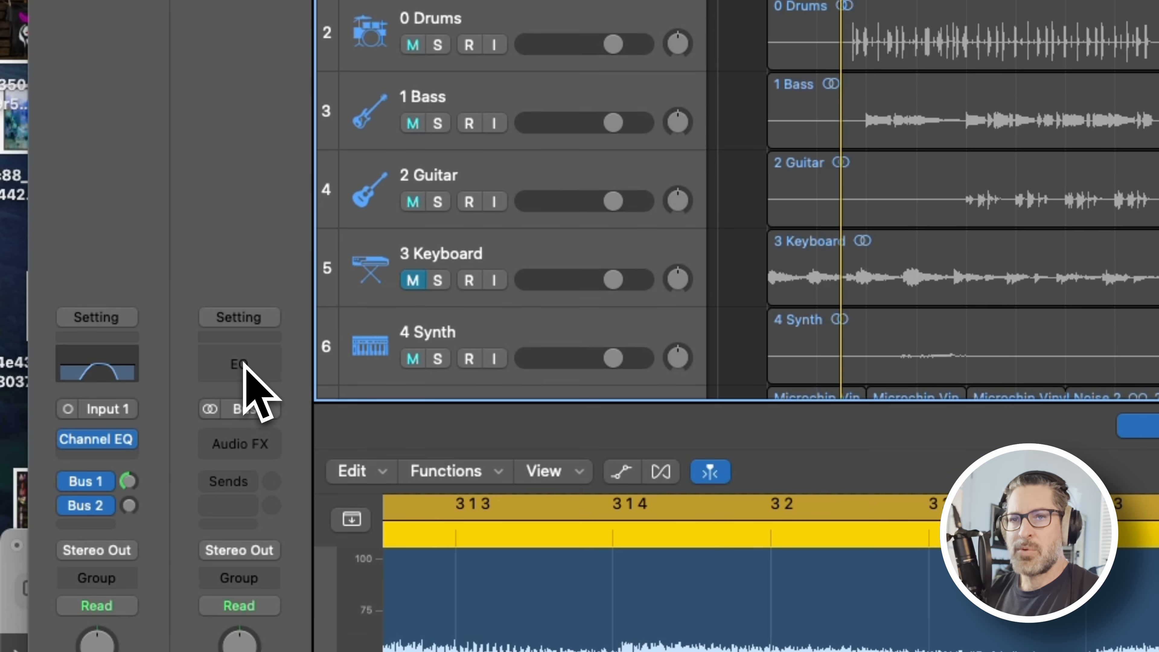
Step: Insert a Channel EQ with a low cut and a 100% wet Tape Delay on the DELAY channel
left_click(243, 363)
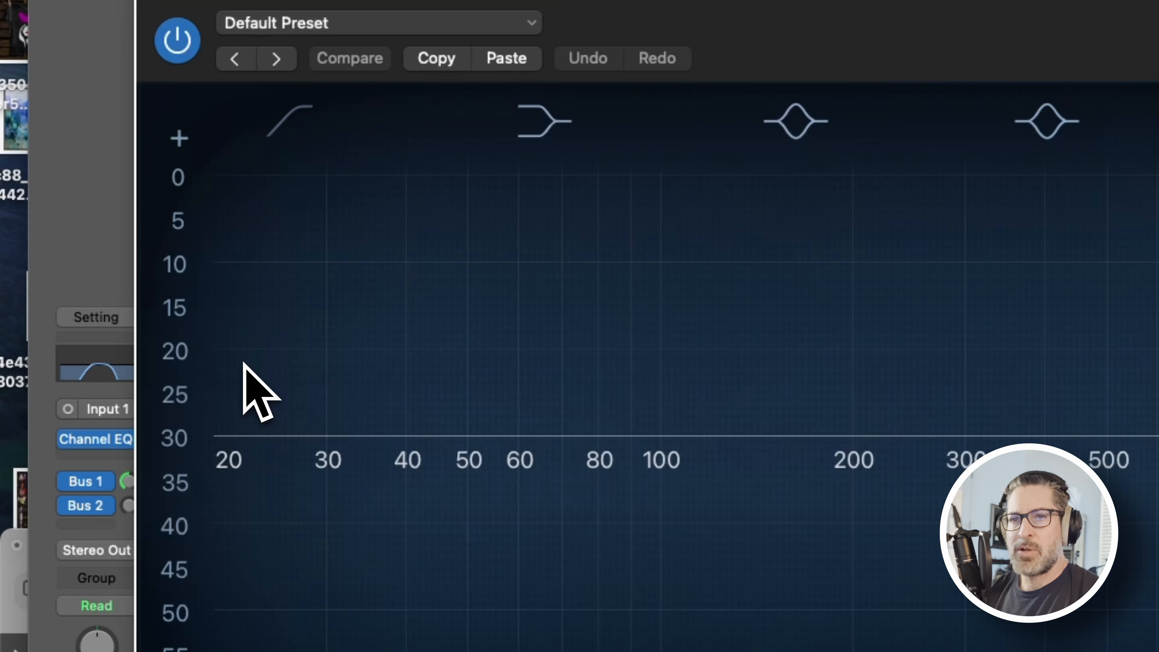
left_click(290, 151)
left_click_drag(223, 479, 666, 486)
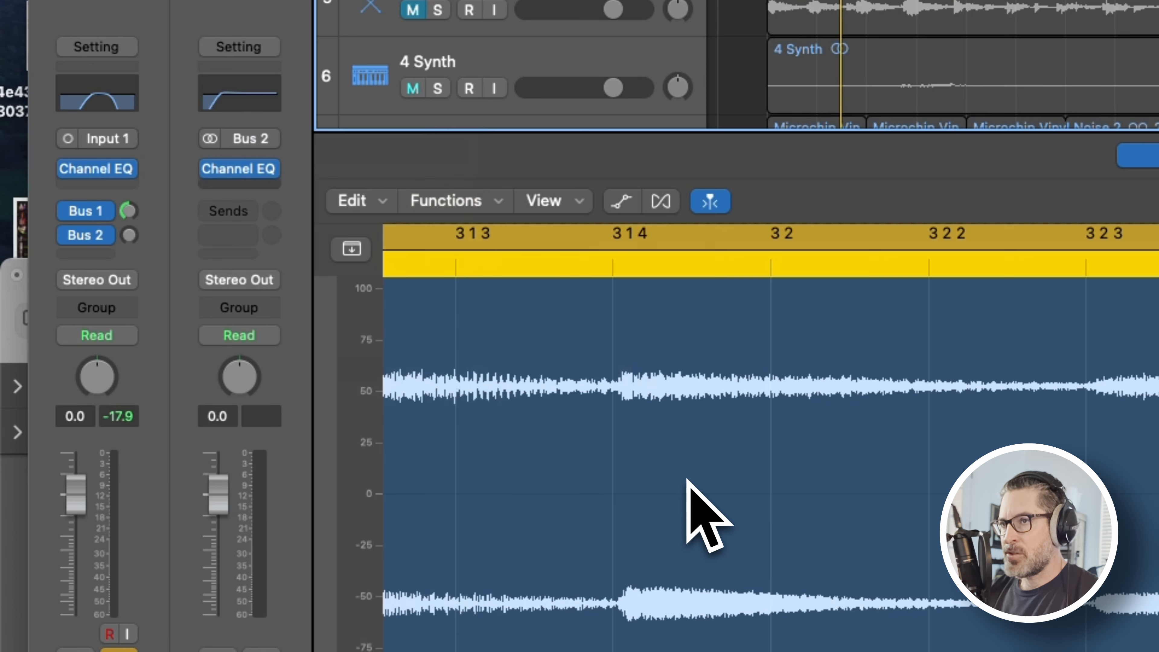
left_click(686, 477)
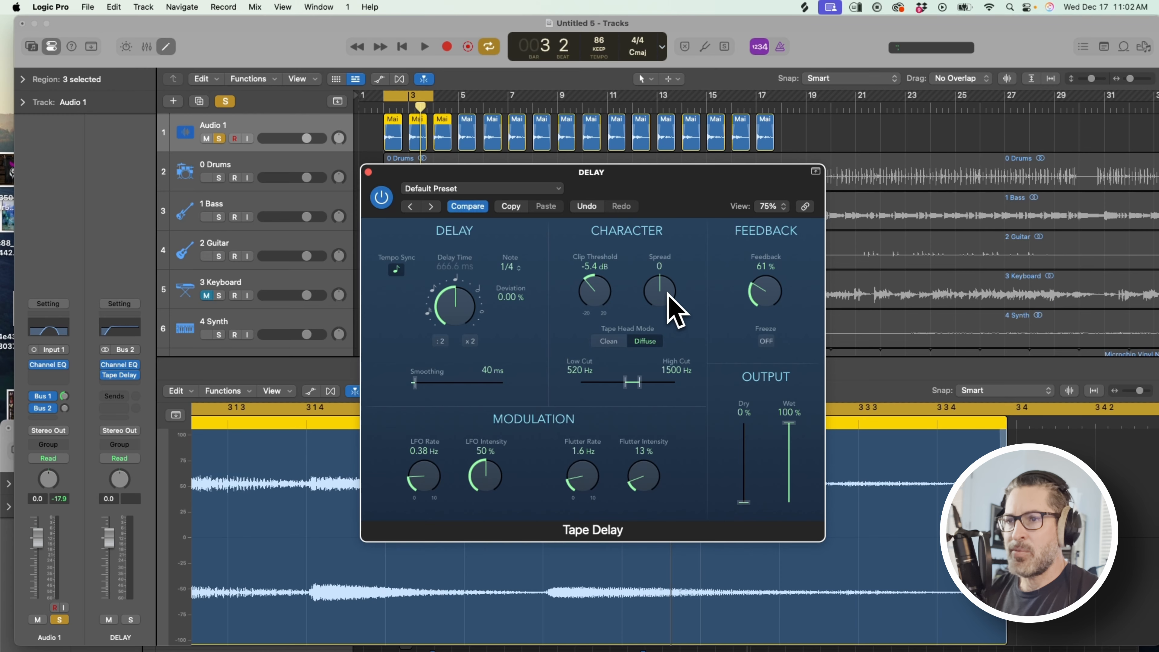
left_click(368, 172)
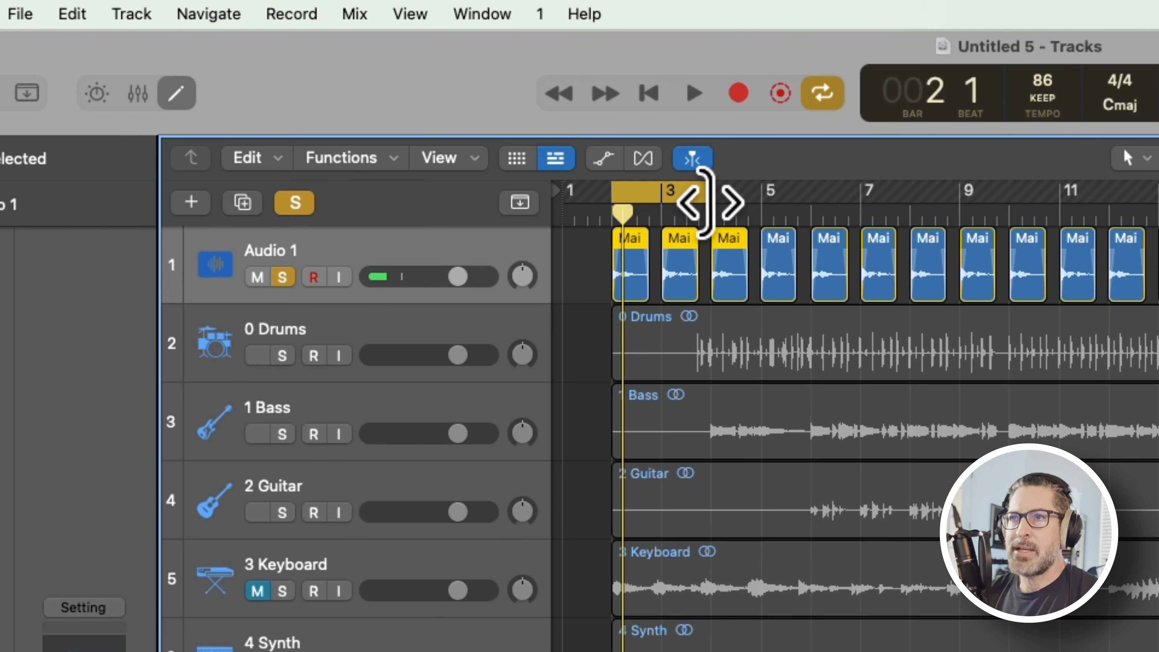
Step: Extend the cycle range to end at bar 7 and play it with 0 Drums and 1 Bass also soloed
left_click_drag(705, 203, 860, 201)
key("space")
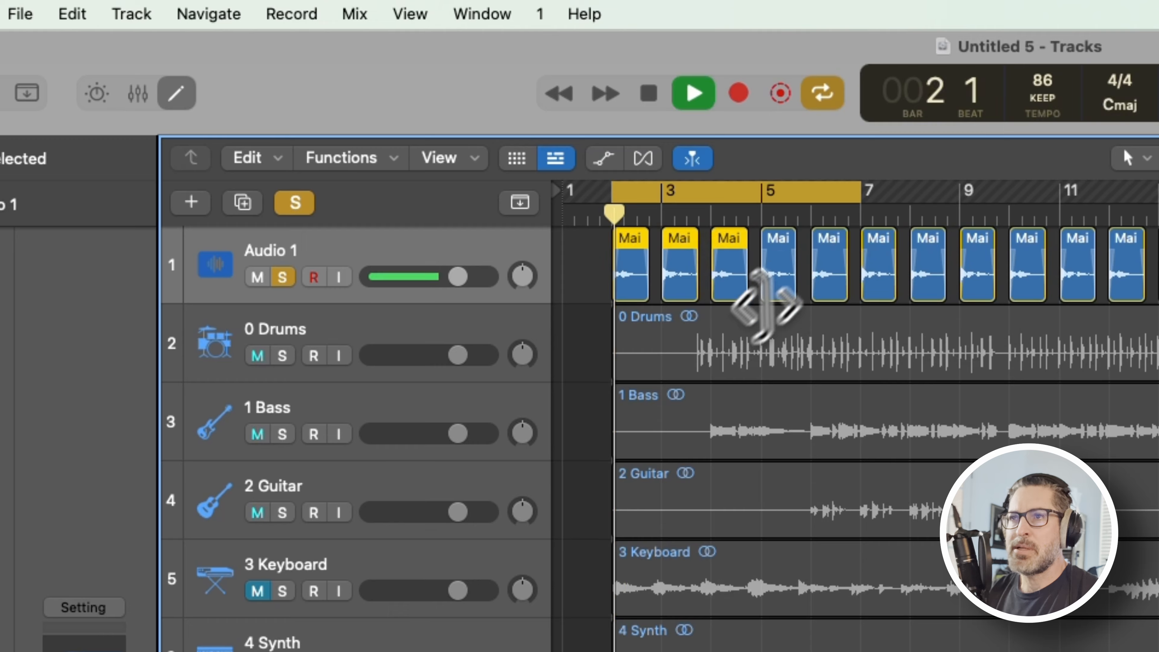
left_click(283, 356)
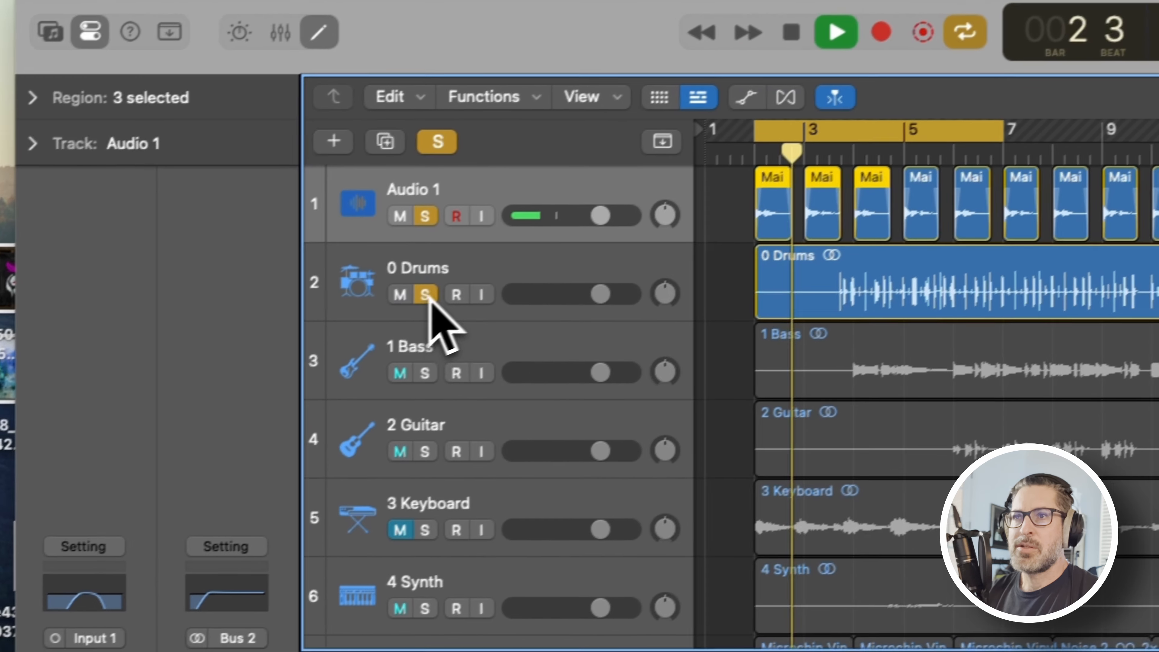
left_click(426, 373)
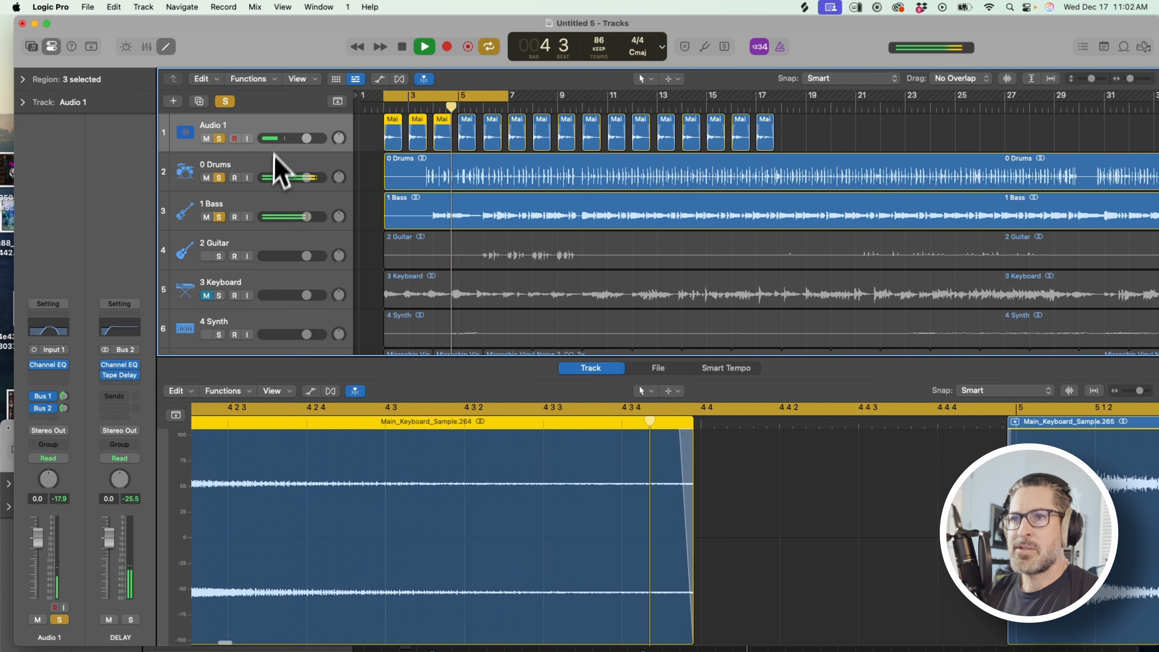
Step: Stop playback and clear the solo on all tracks
scroll(552, 216, "down", 5)
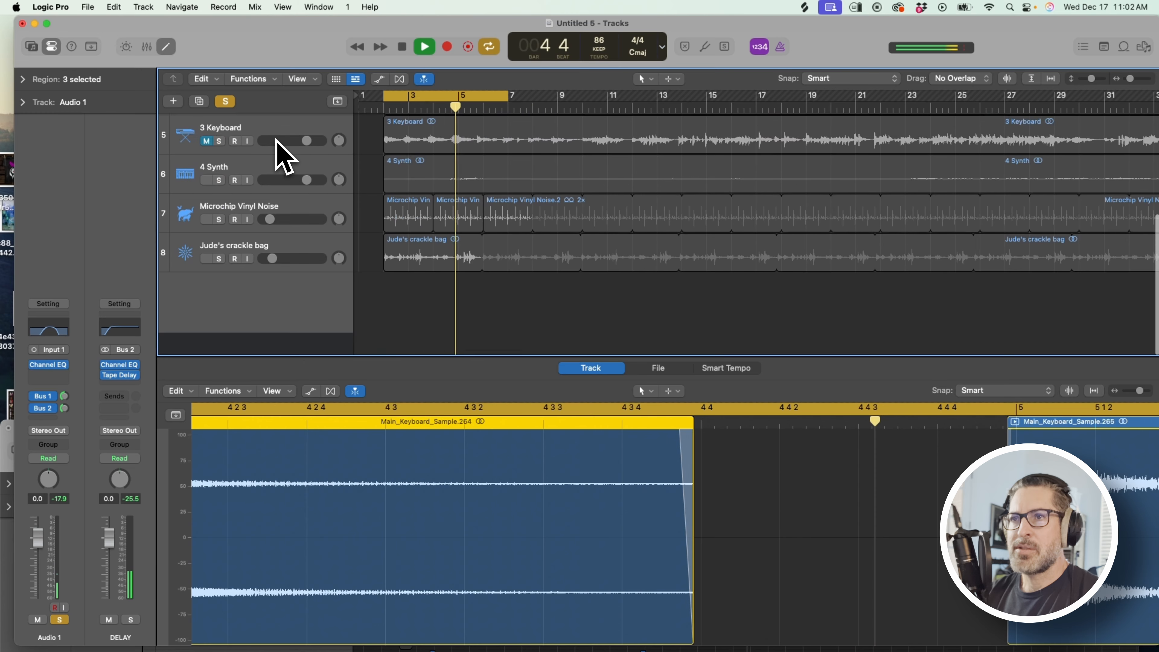
scroll(279, 155, "up", 5)
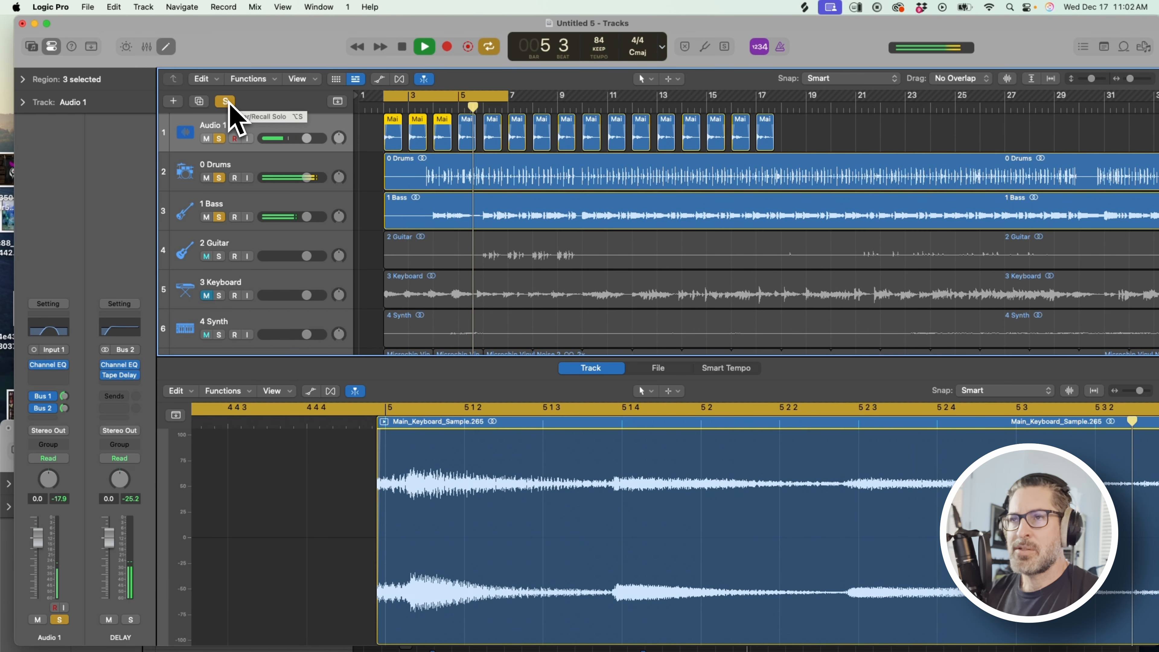
key("space")
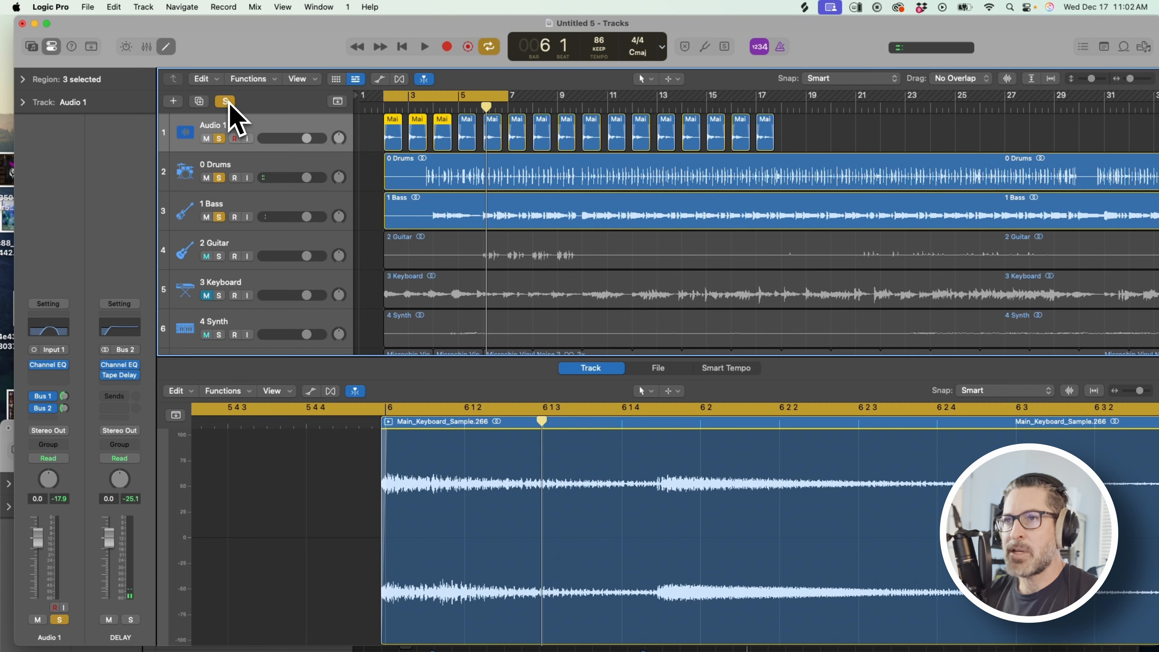
left_click(225, 102)
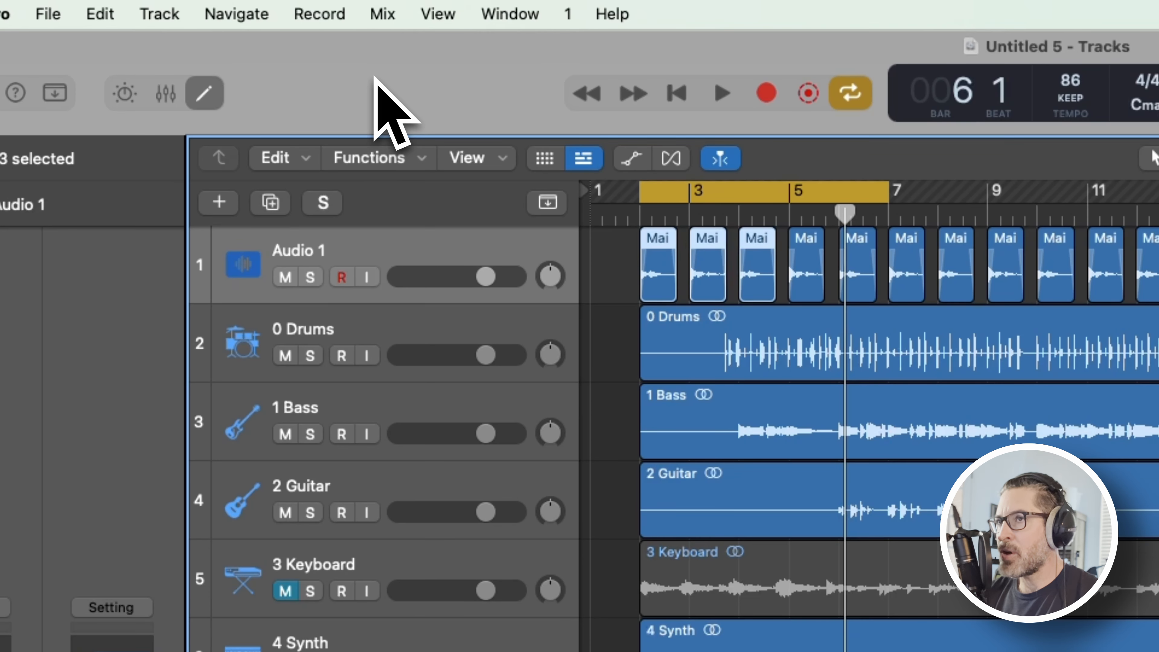
Step: In the simple-groove-chill-hop-guitar project, solo the original 3 Keyboard stem to hear it alone
left_click_drag(374, 77, 768, 456)
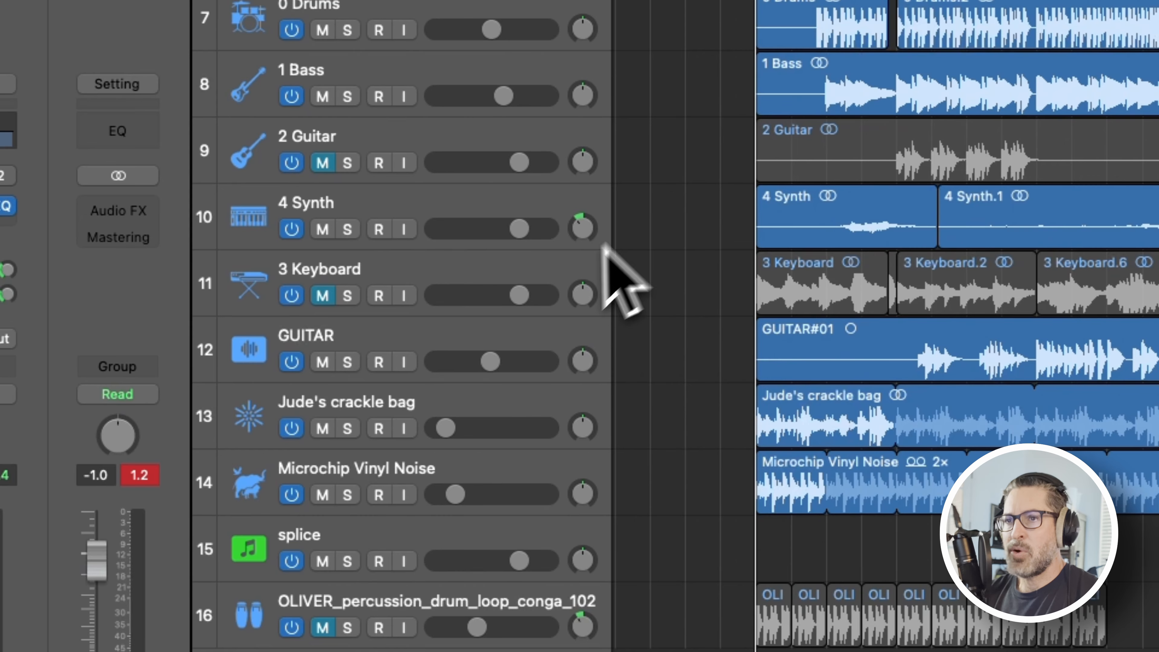
left_click(347, 295)
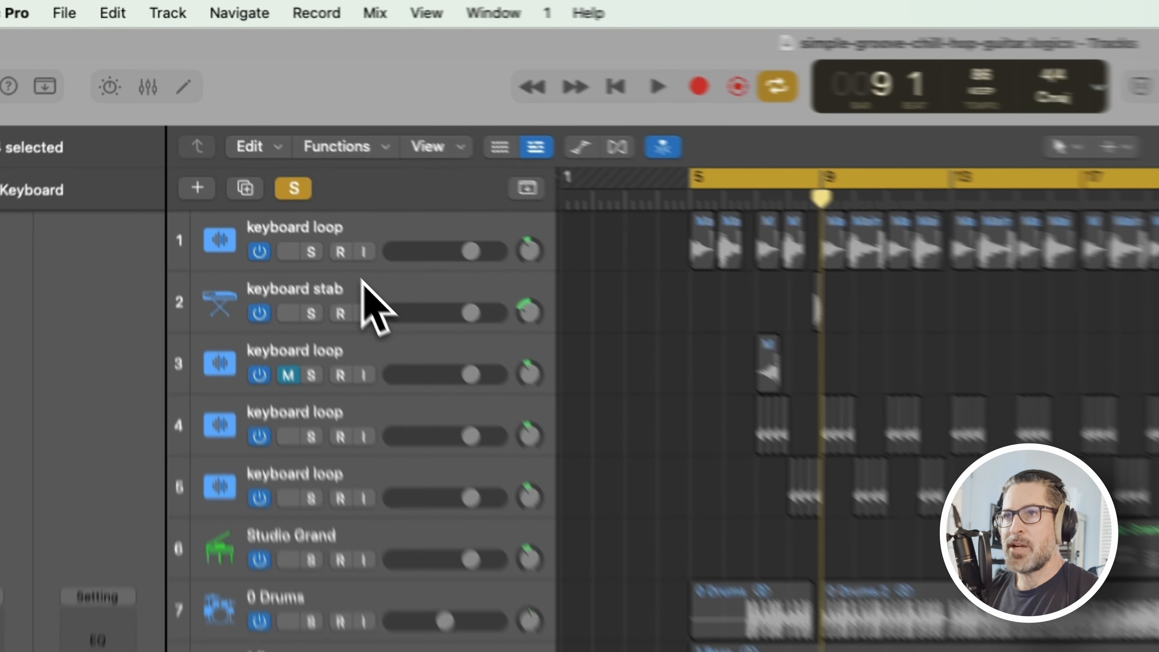
left_click(246, 160)
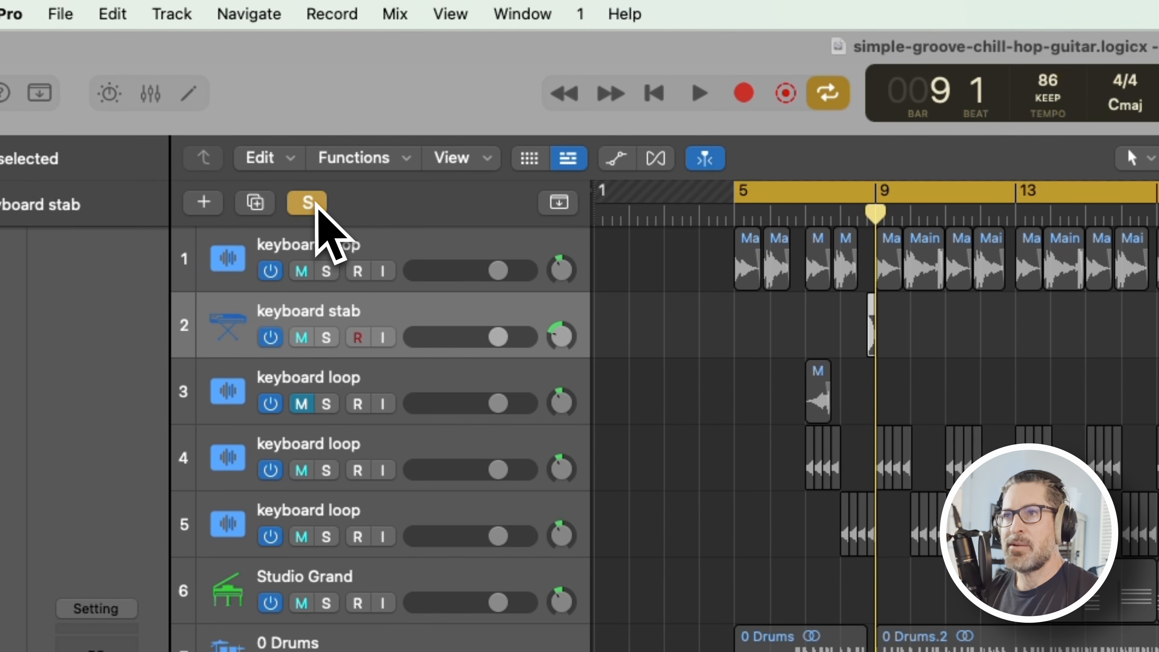
Step: Replace the current solo with the first keyboard loop and the keyboard stab tracks, and audition them from bar 9
left_click(214, 102)
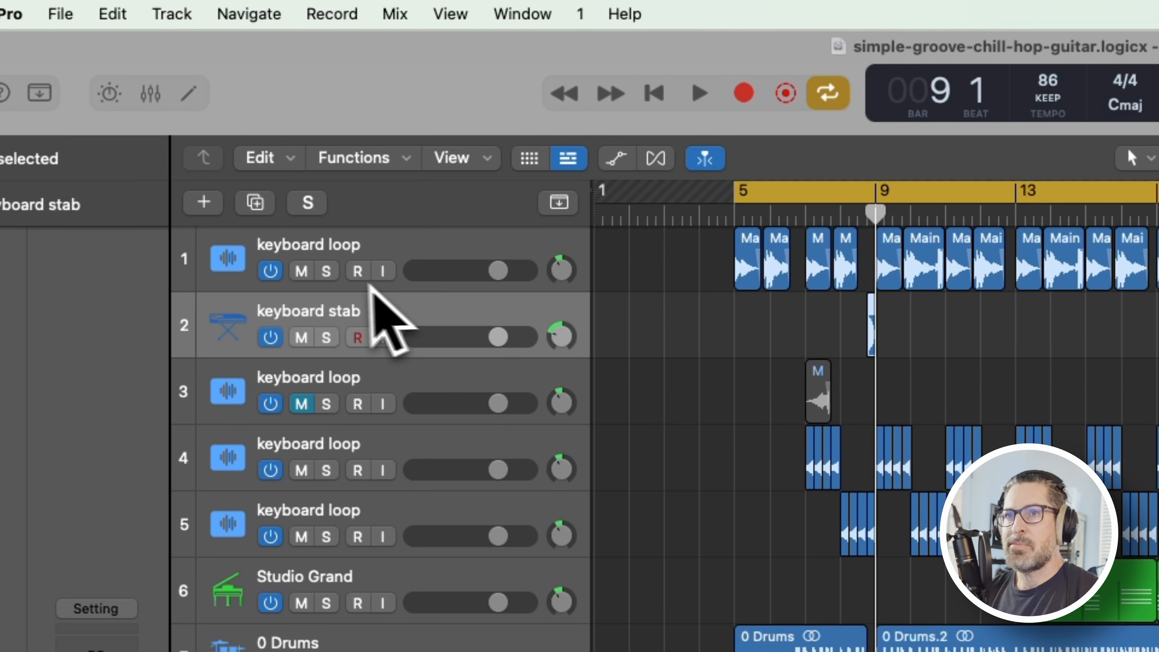
left_click(327, 276)
left_click(329, 336)
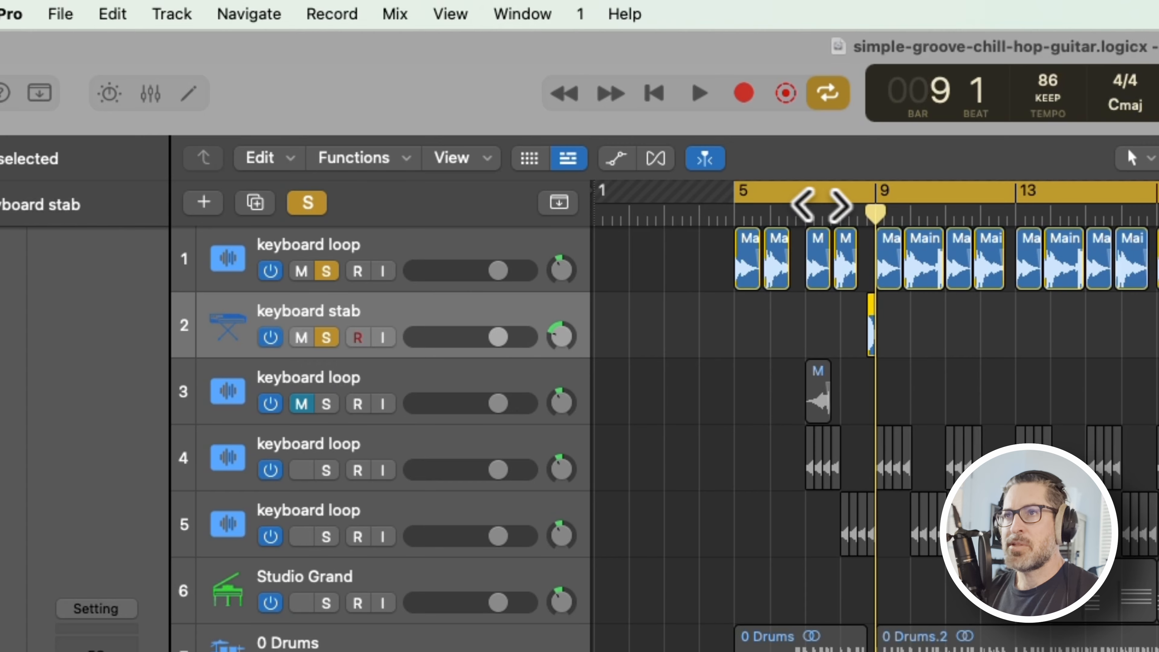
key("space")
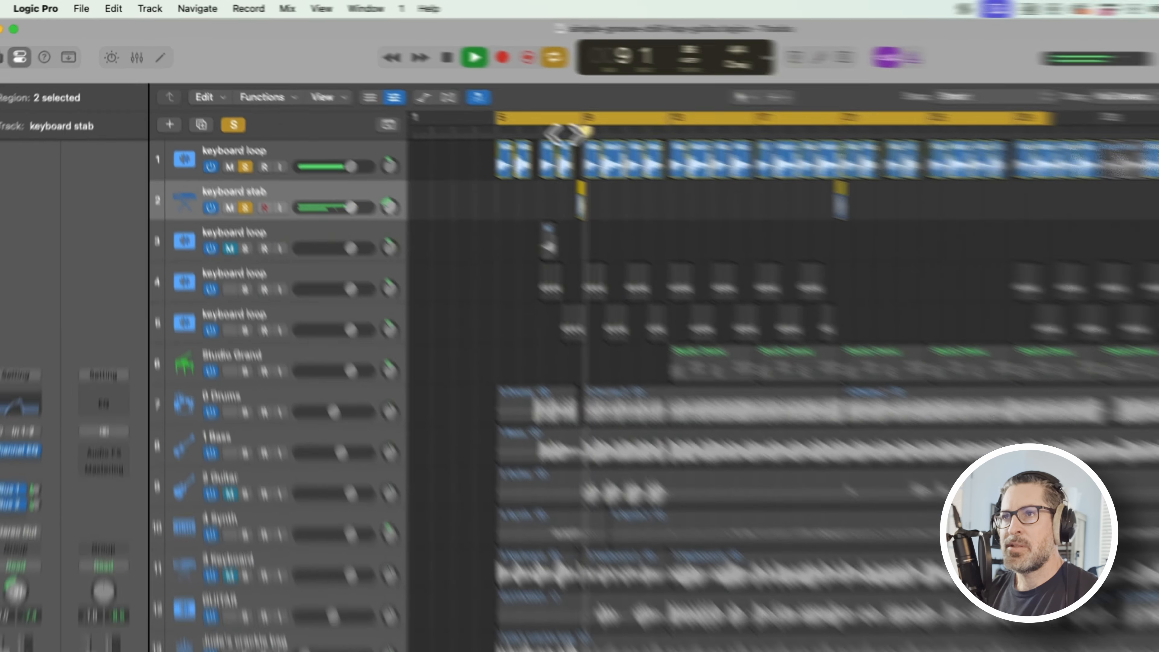
key("space")
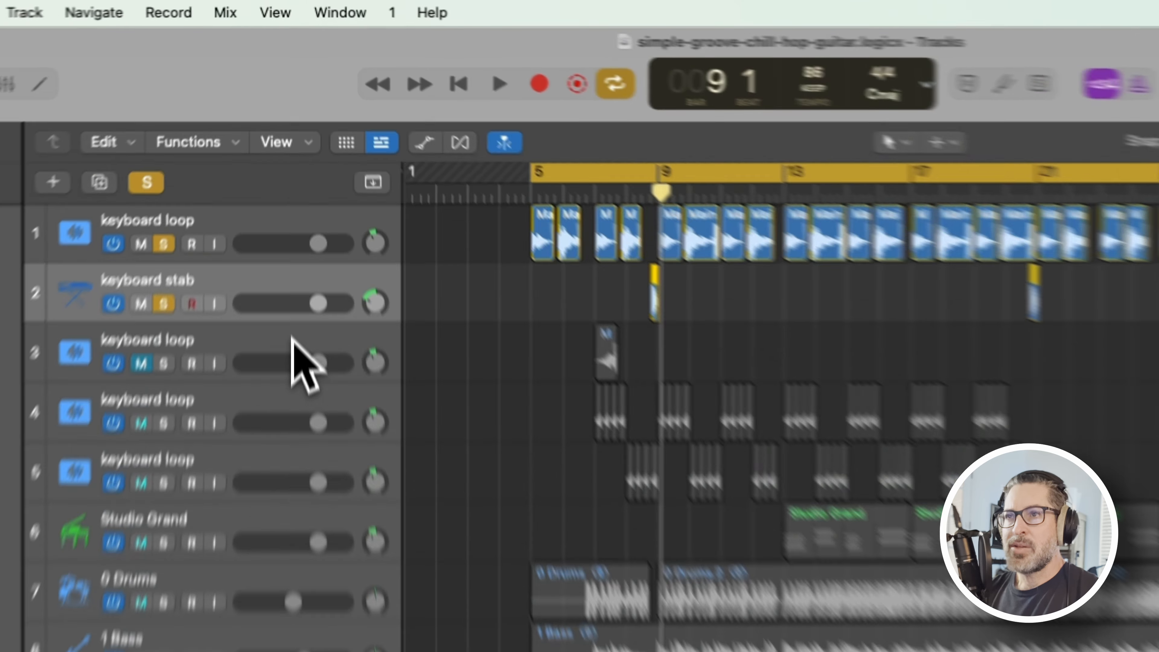
Step: Place the playhead at bar 7 and clear the solo on all tracks
left_click(292, 189)
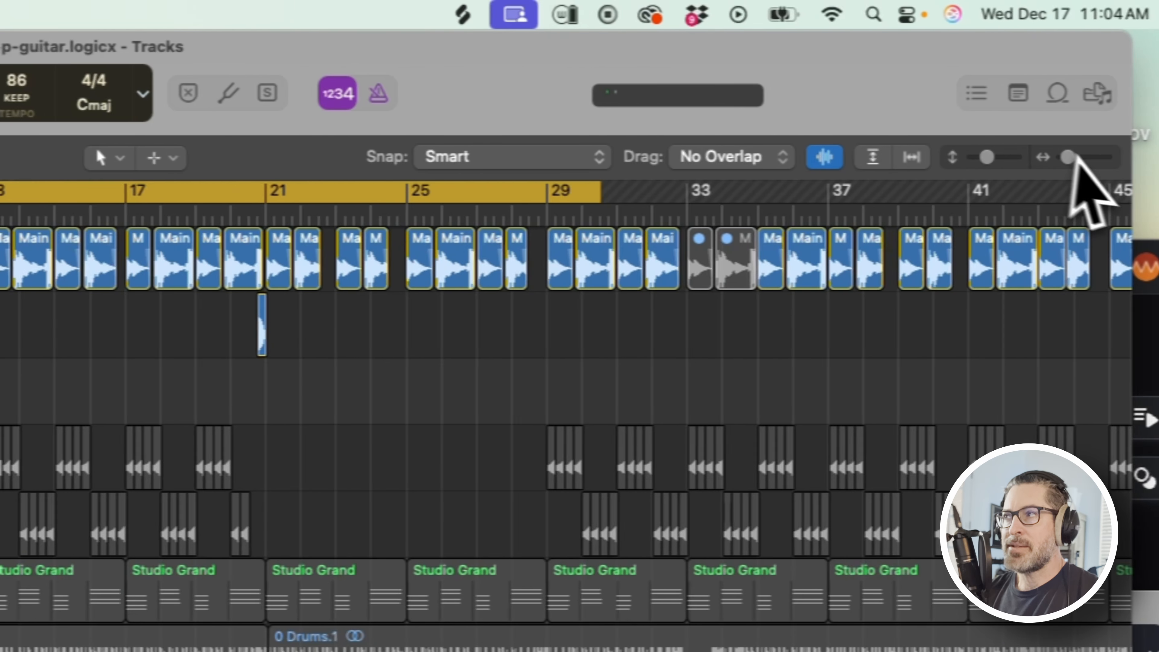
left_click_drag(1071, 158, 1091, 163)
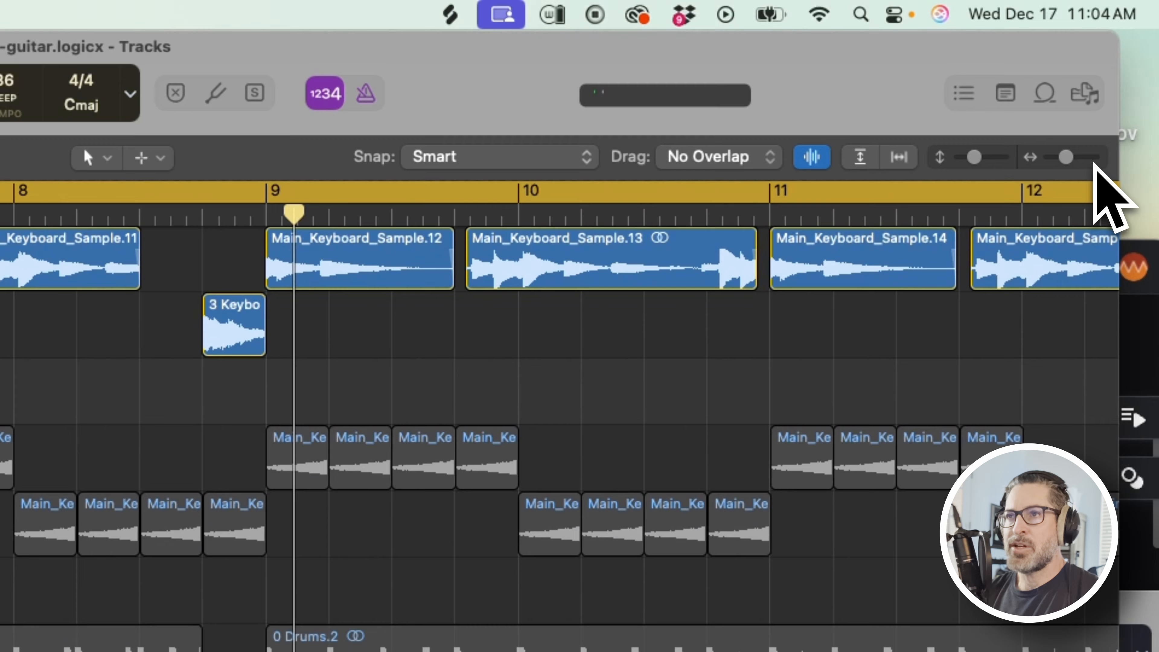
scroll(109, 324, "left", 6)
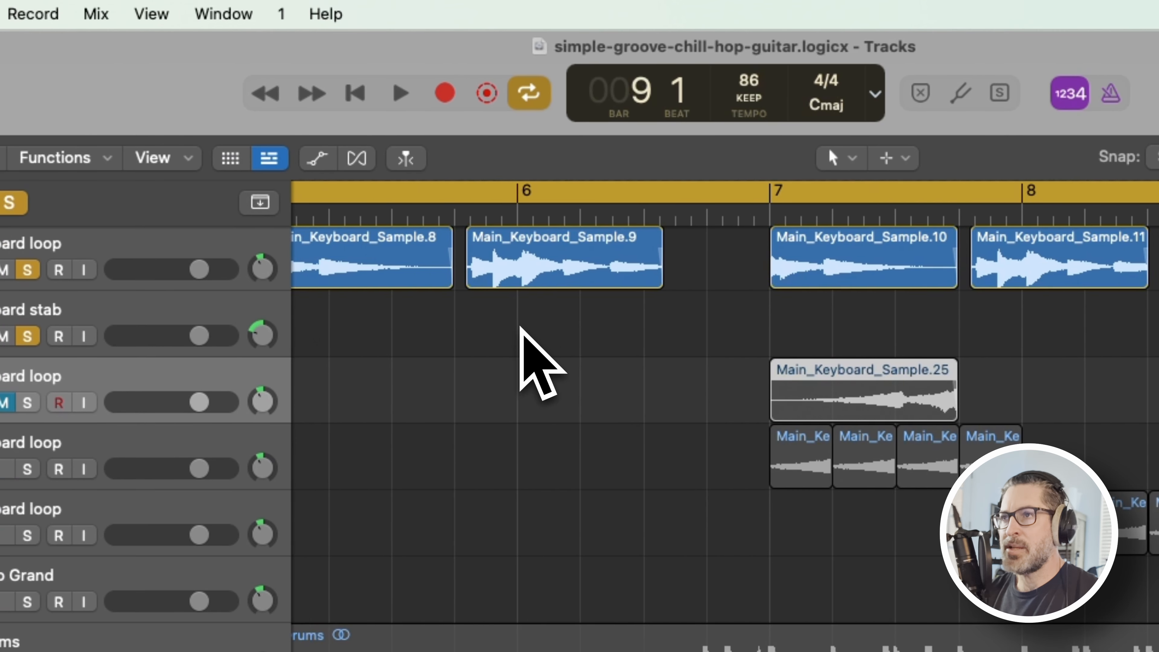
left_click(801, 214)
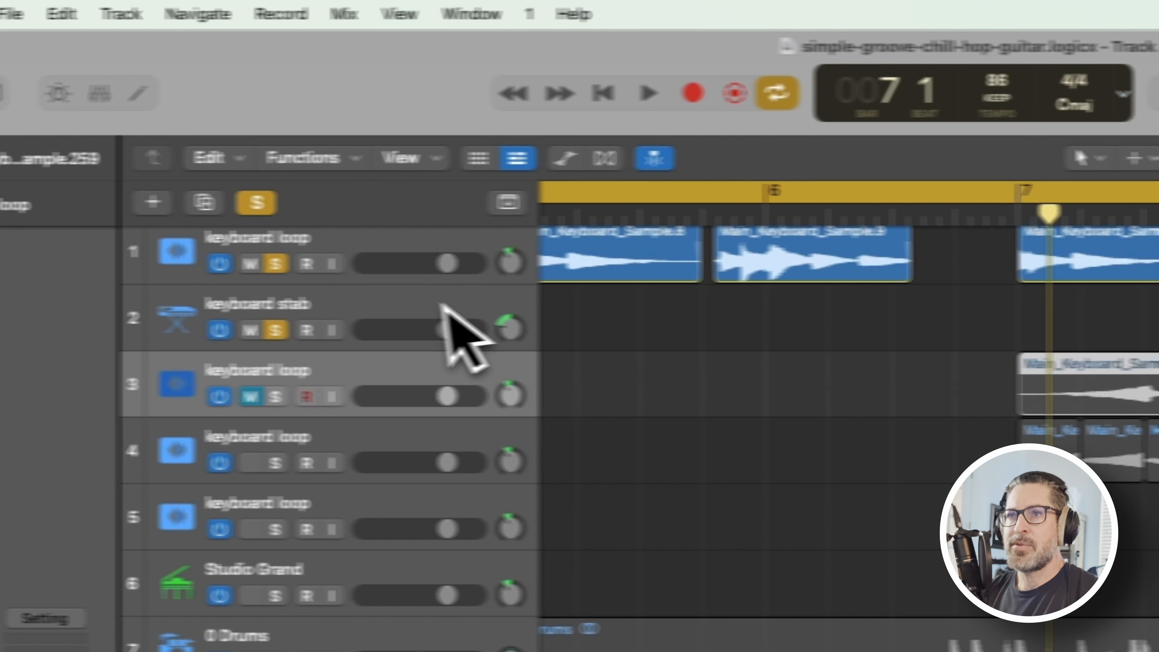
left_click(183, 313)
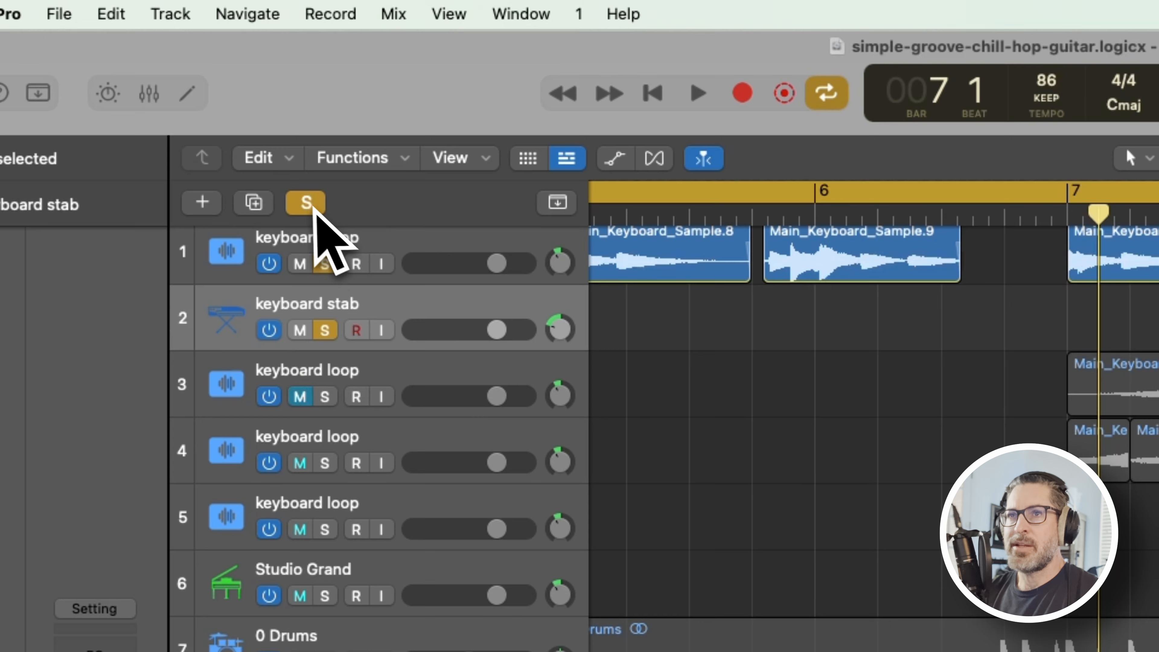
left_click(12, 202)
Step: Duplicate the first keyboard loop track and copy its region at bar 7 onto the new track
left_click(531, 246)
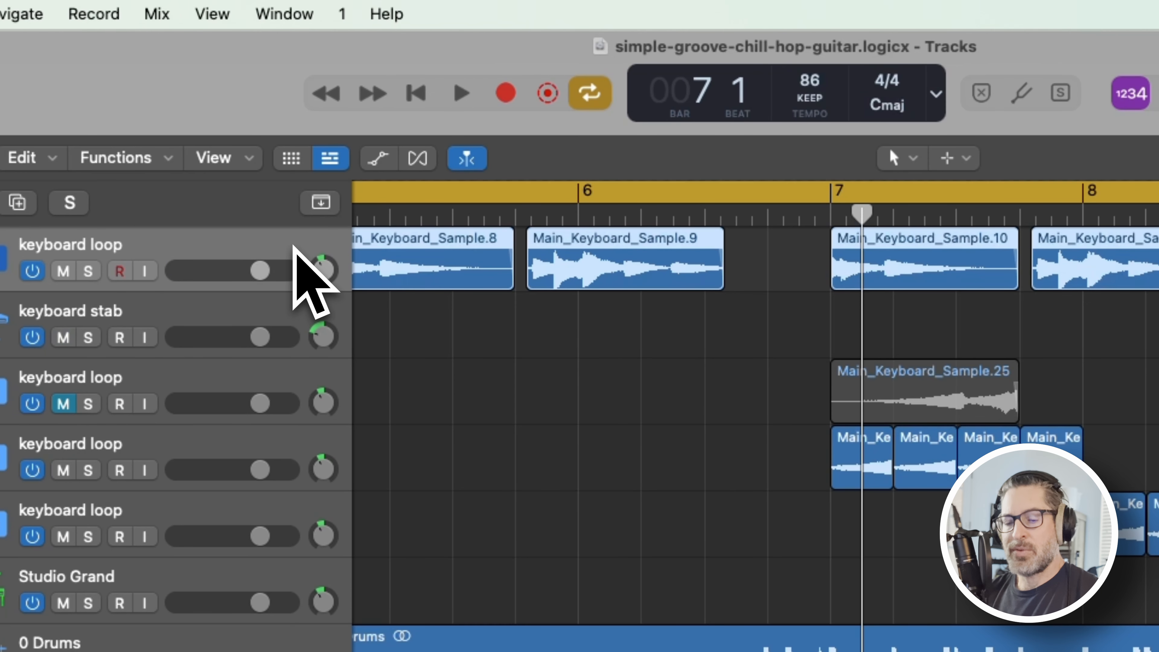
key("super+d")
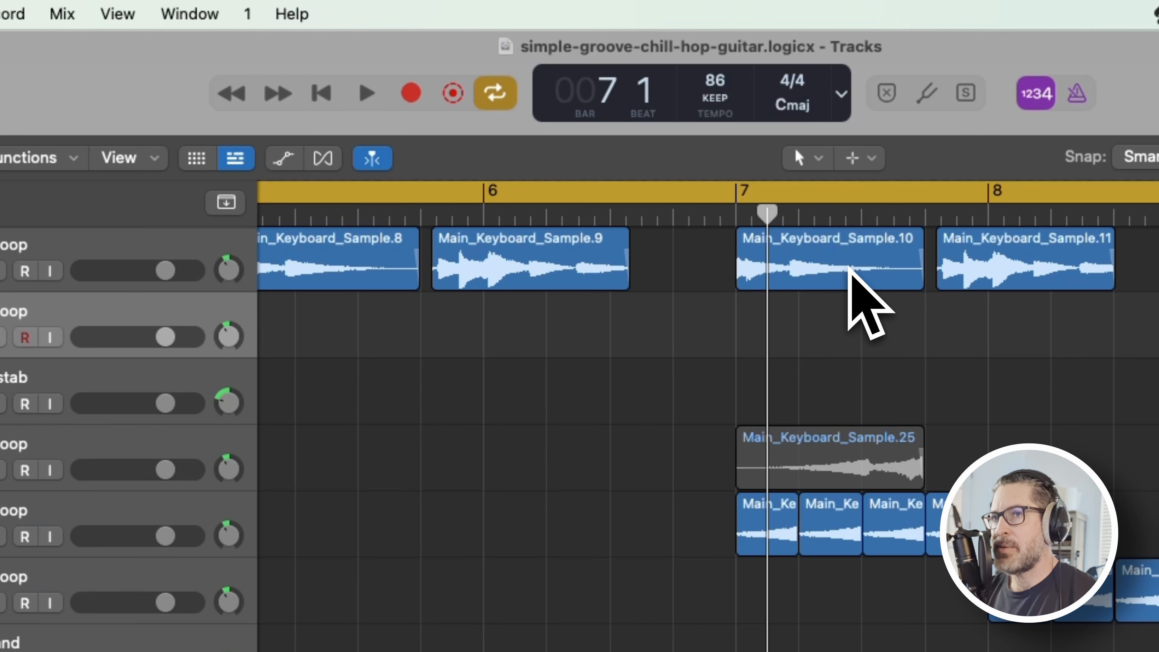
left_click_drag(848, 268, 848, 302)
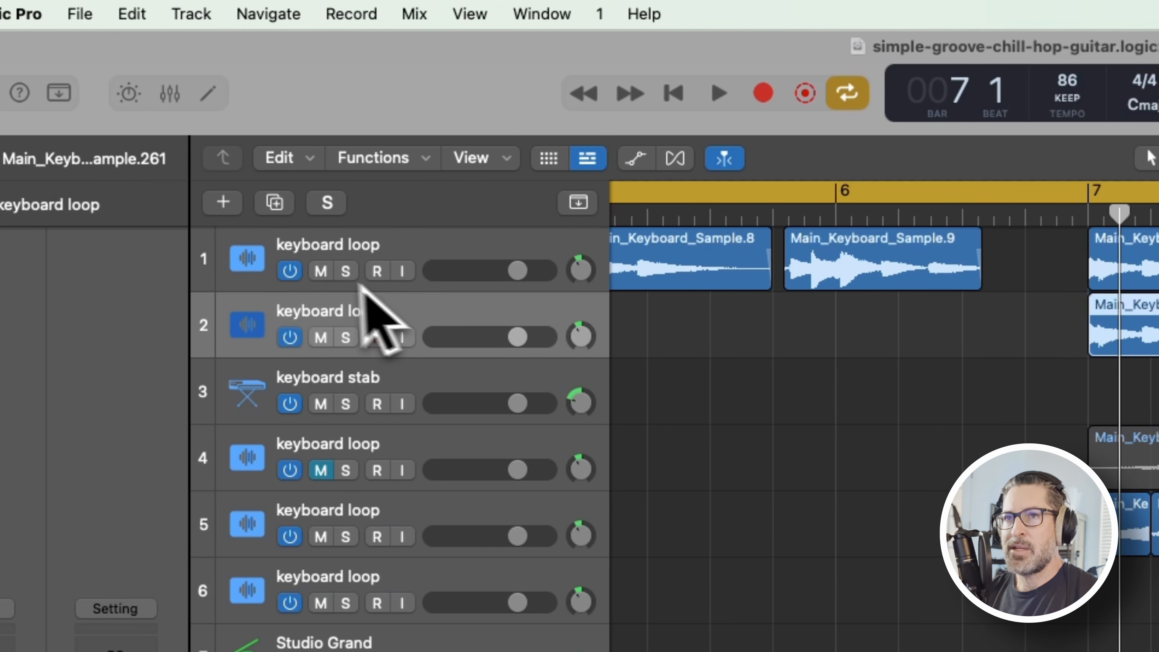
Step: Solo the new keyboard loop track, reverse its copied region at bar 7 and play it
left_click(321, 271)
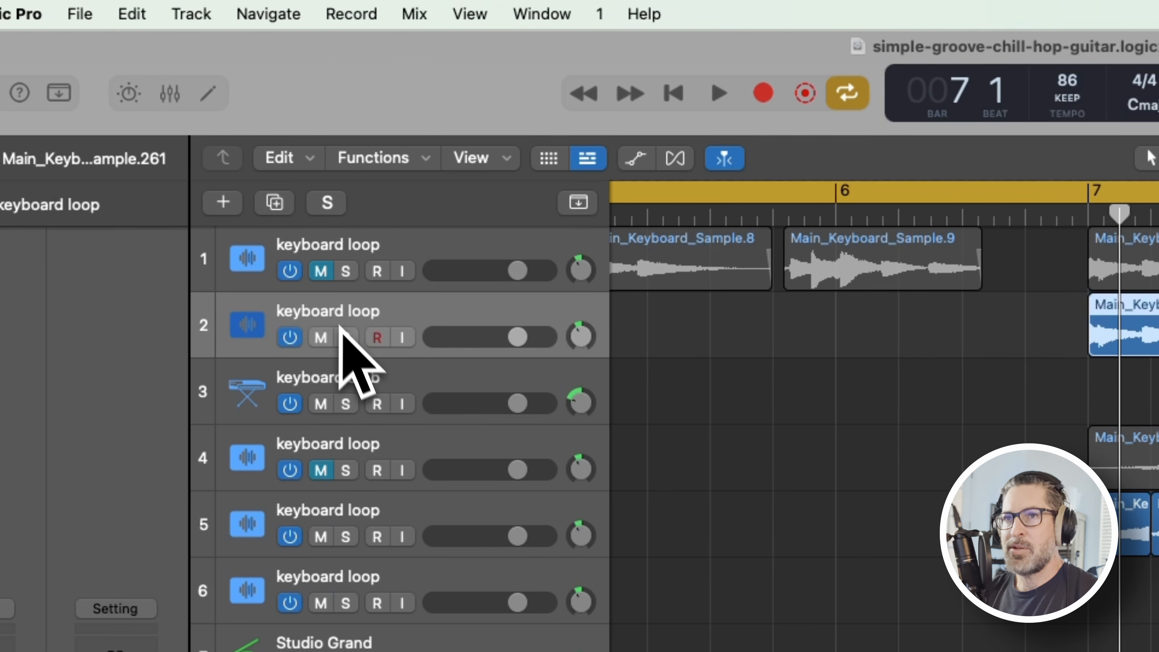
left_click(321, 271)
left_click(345, 337)
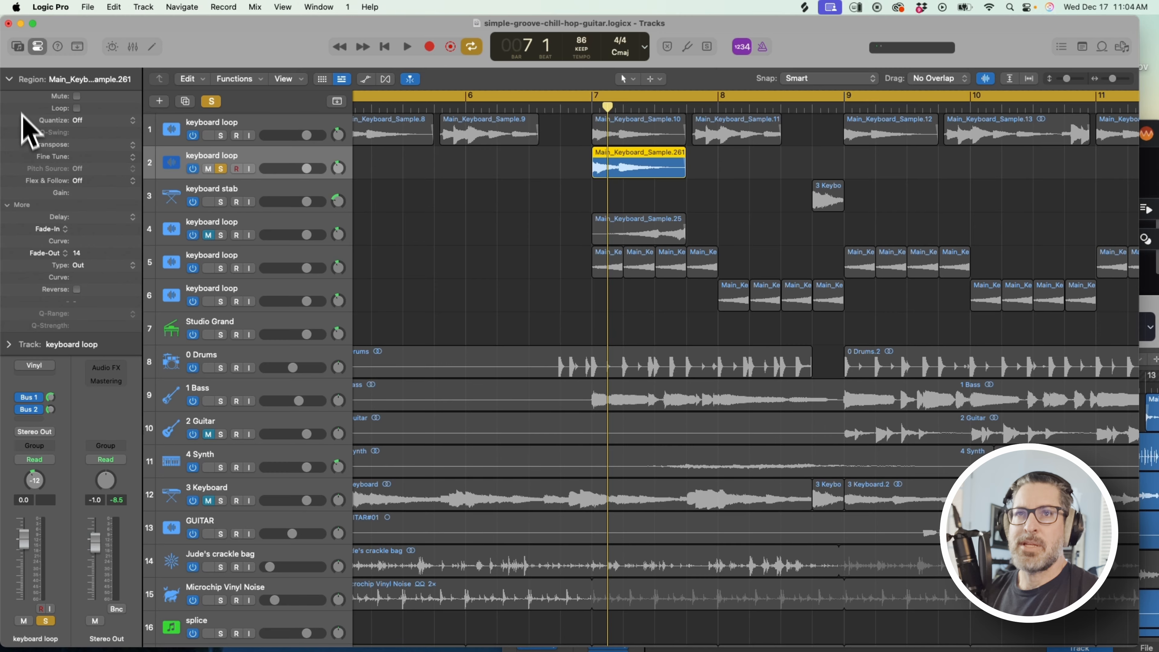
left_click(7, 205)
left_click(7, 205)
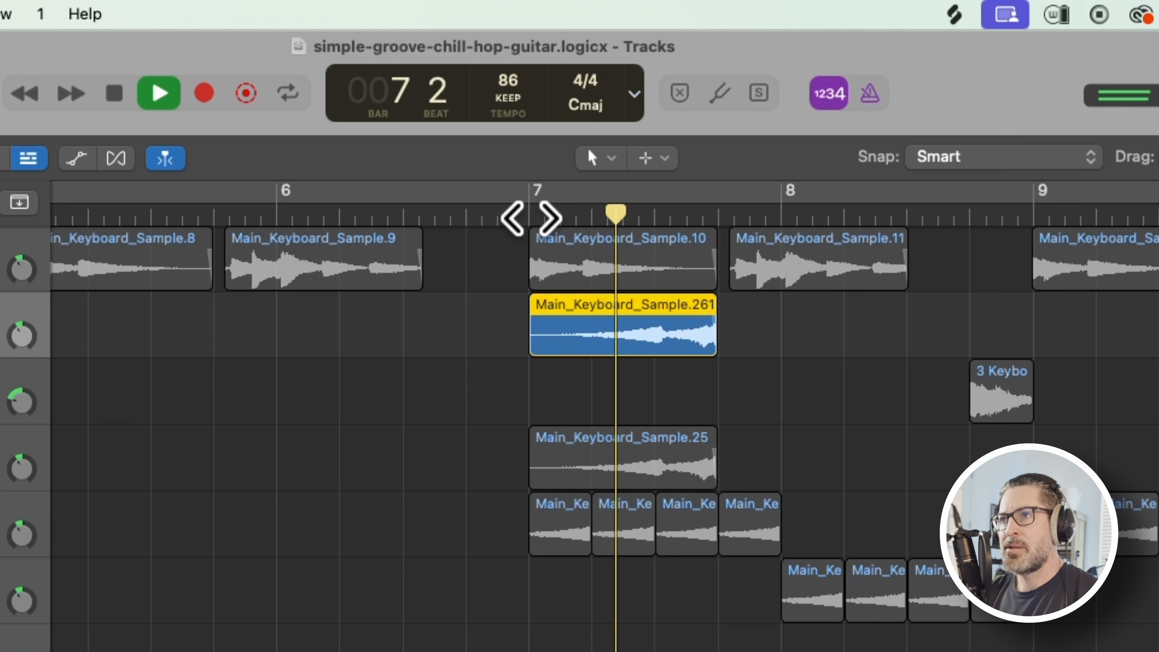
key("space")
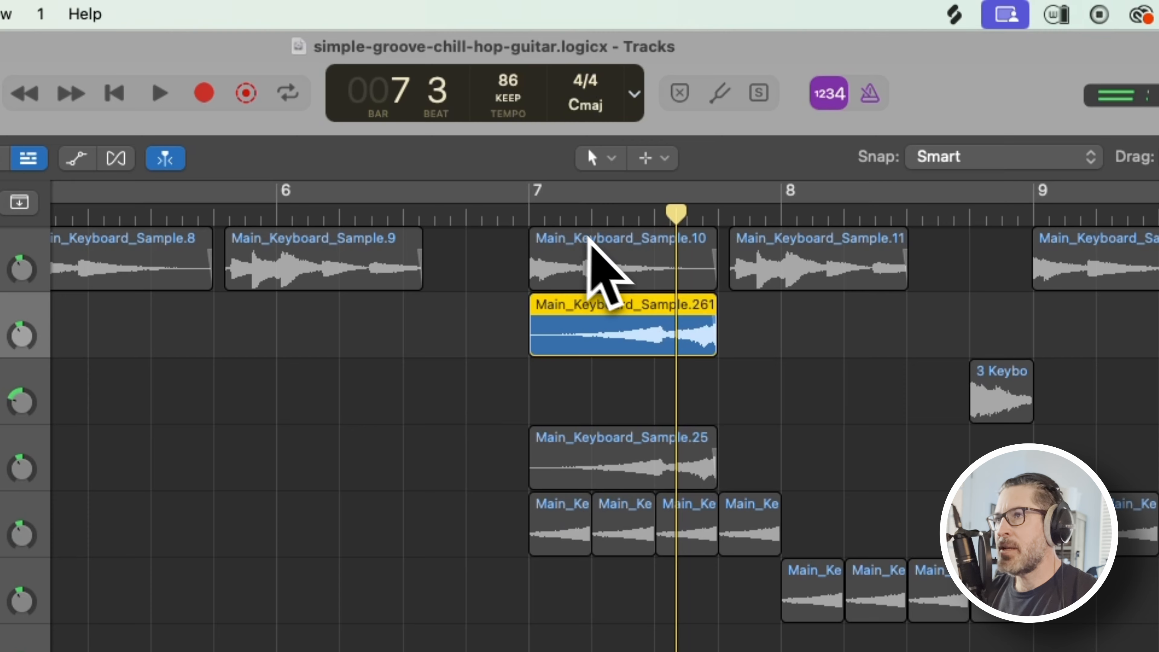
Step: Loop one-beat sections of the reversed region, auditioning beat 1 and beat 2 of bar 7, and return the cycle to beat 1
left_click_drag(562, 195, 595, 206)
key("space")
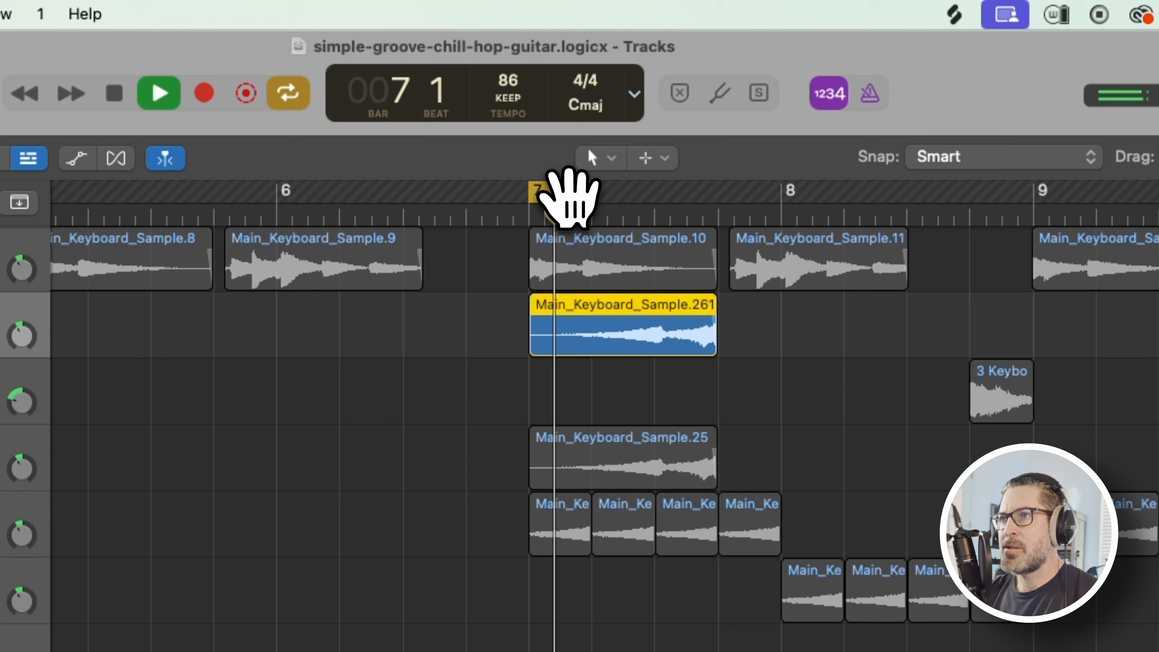
key("space")
left_click_drag(566, 196, 621, 186)
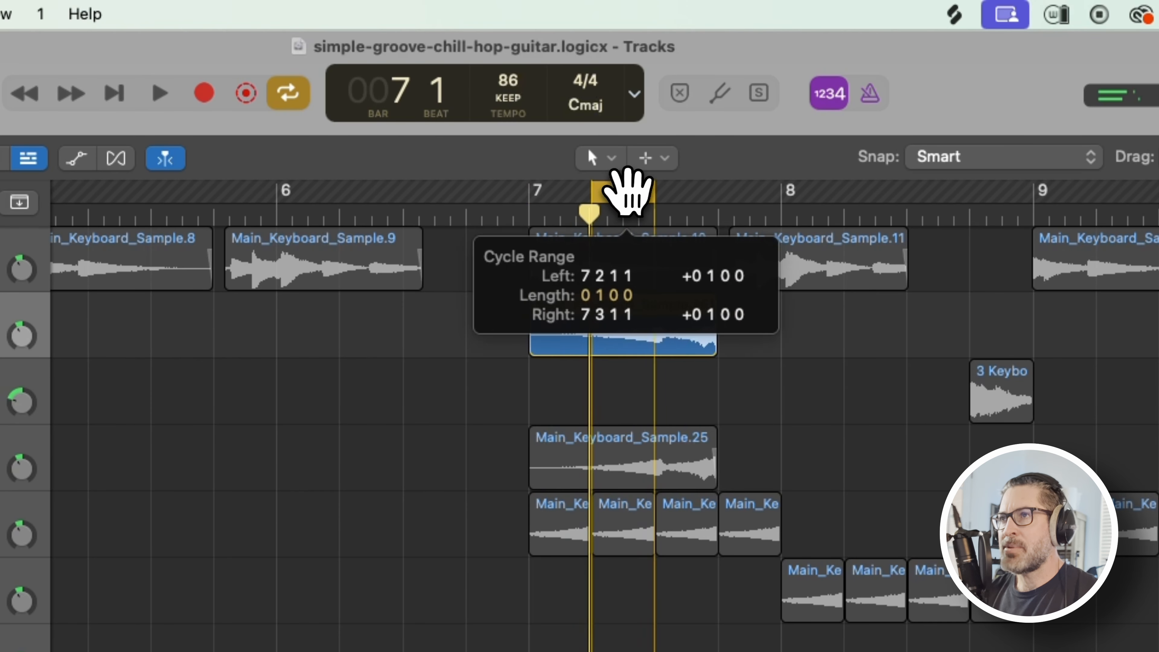
key("space")
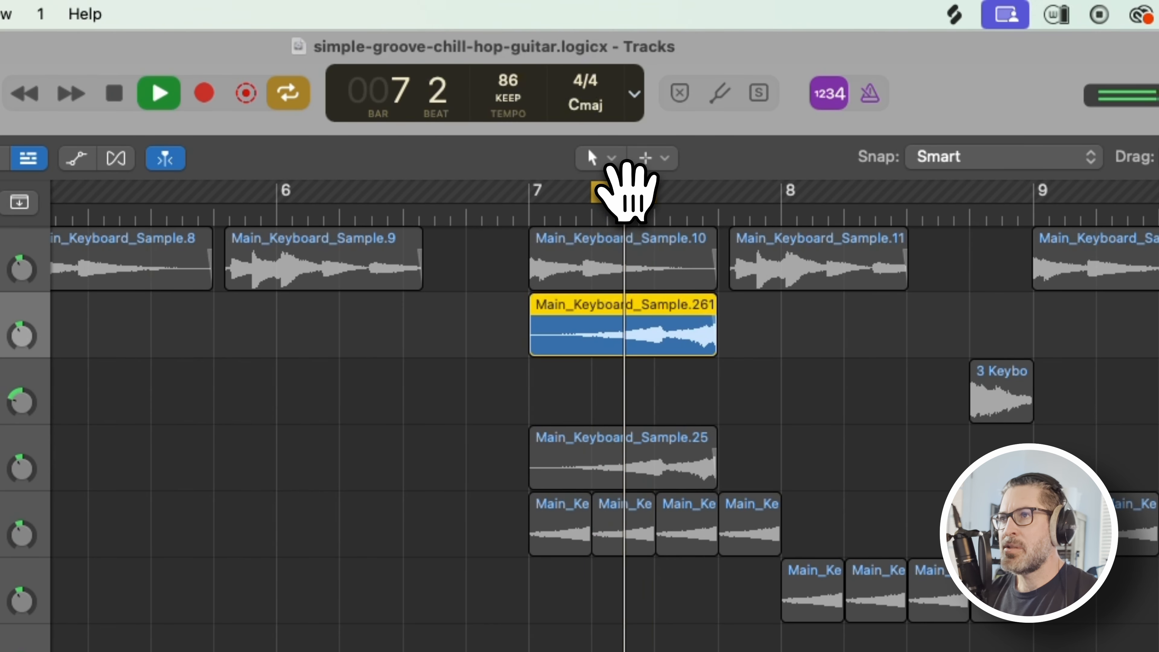
left_click_drag(625, 192, 566, 196)
key("space")
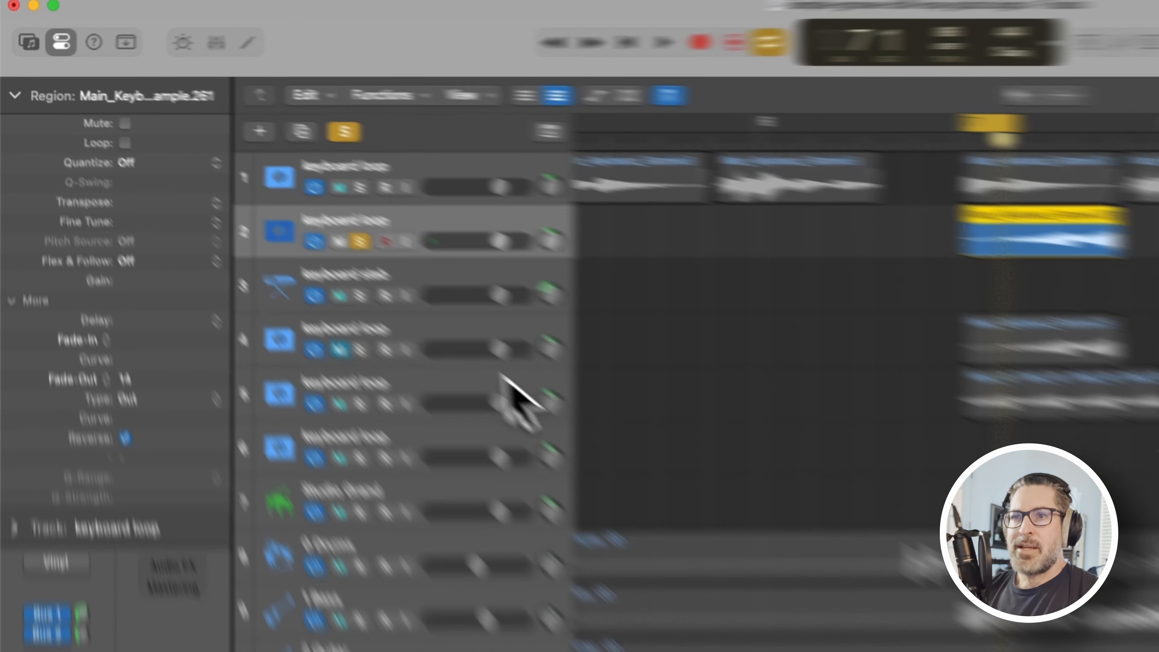
Step: Switch the solo from keyboard loop track 2 to track 5 and audition its short reversed region at bar 7
left_click(254, 262)
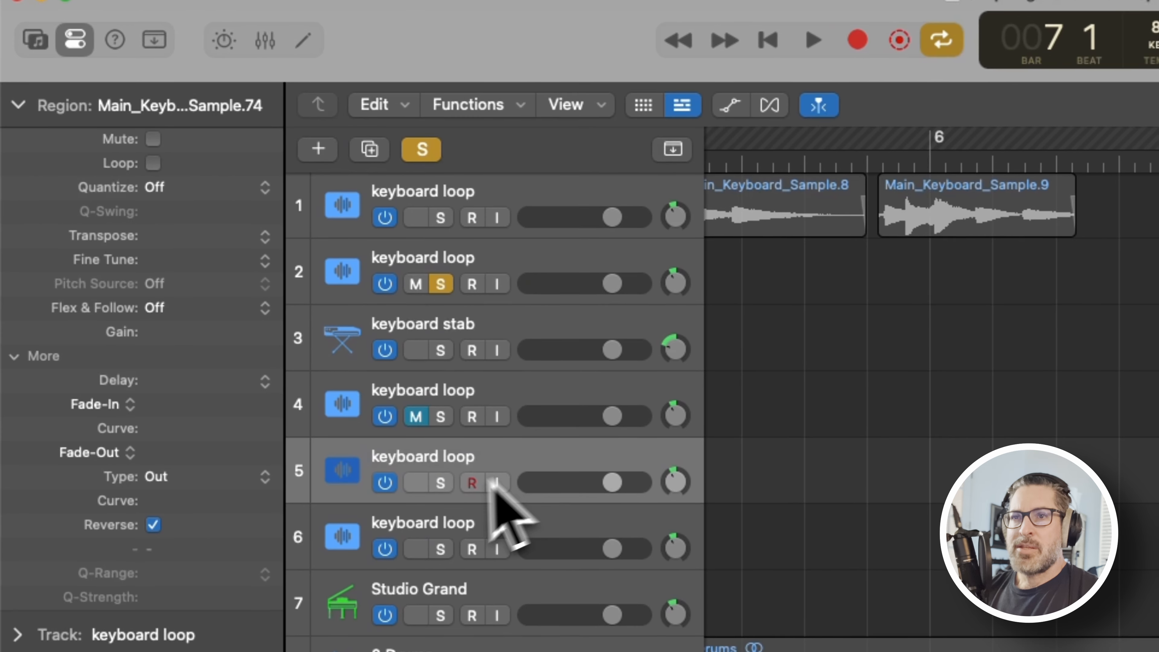
left_click(222, 270)
left_click(442, 284)
key("space")
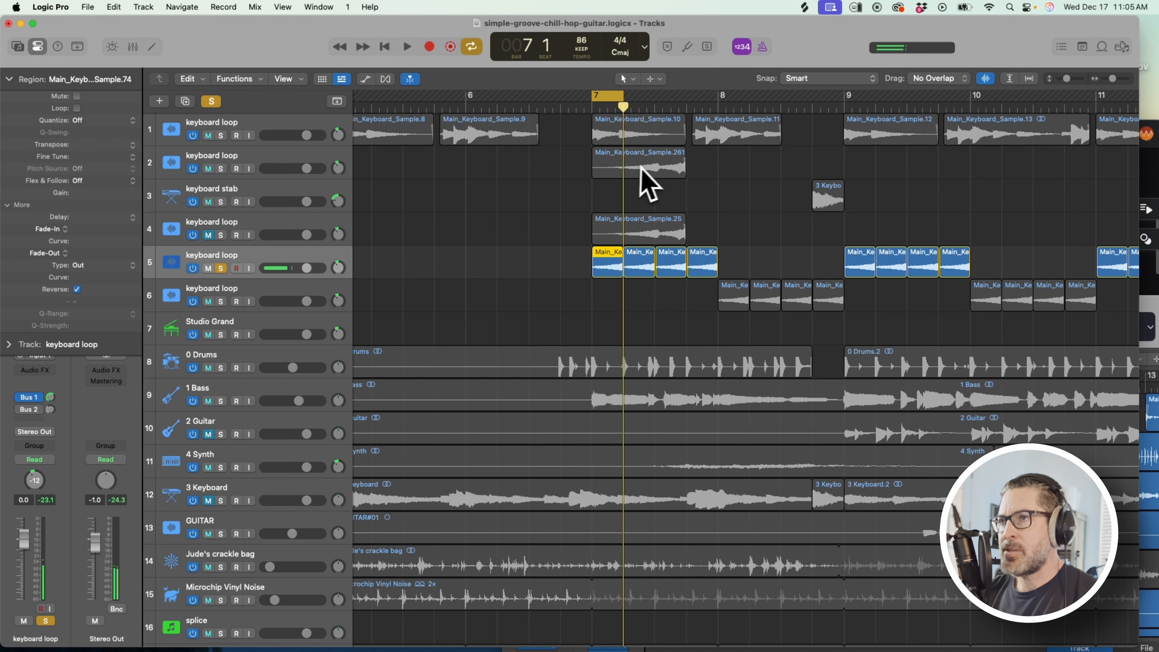
scroll(675, 198, "down", 3)
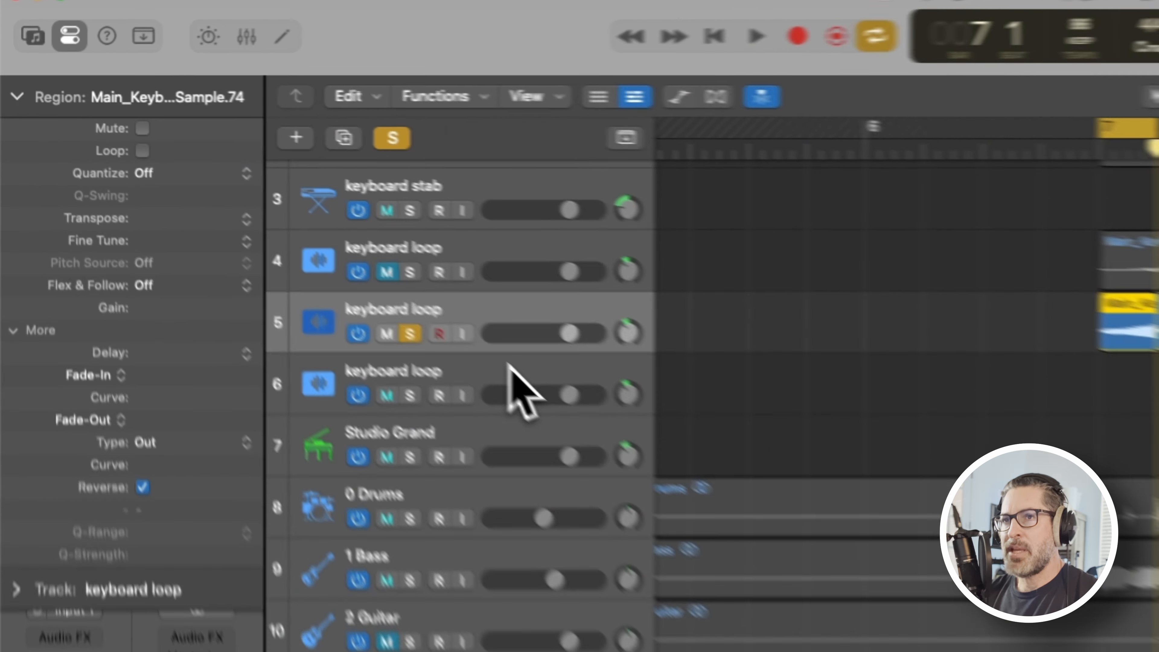
Step: Also solo keyboard loop track 6, open its Pitch Shifter and play the one-beat cycle at bar 8
left_click(265, 227)
left_click(223, 240)
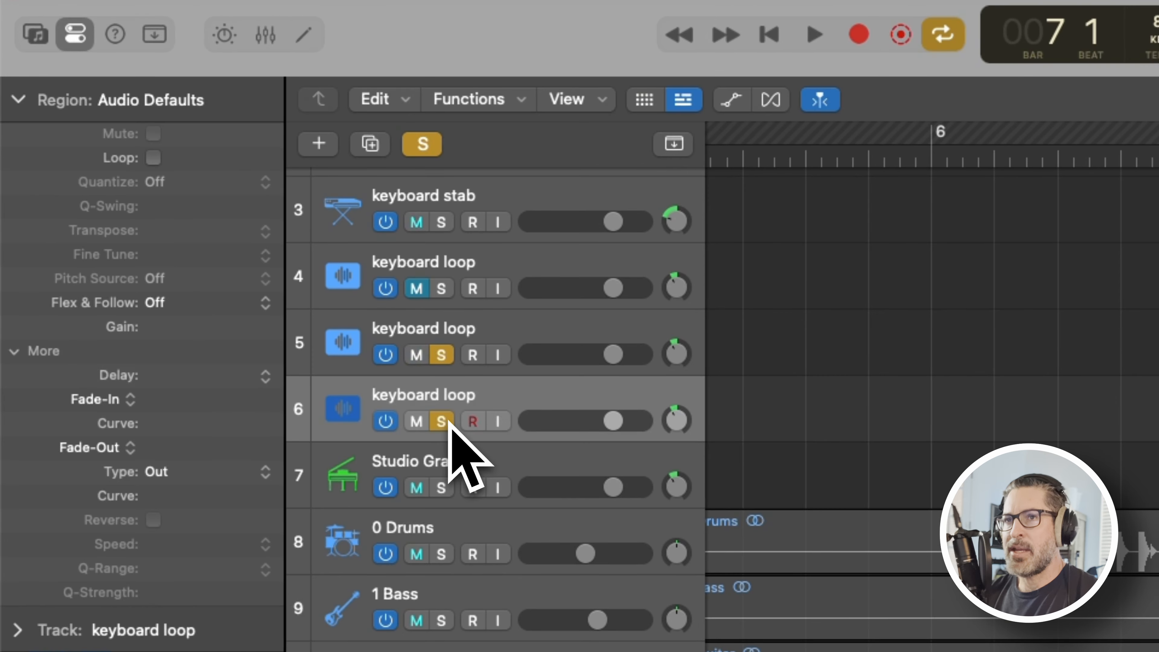
left_click(18, 99)
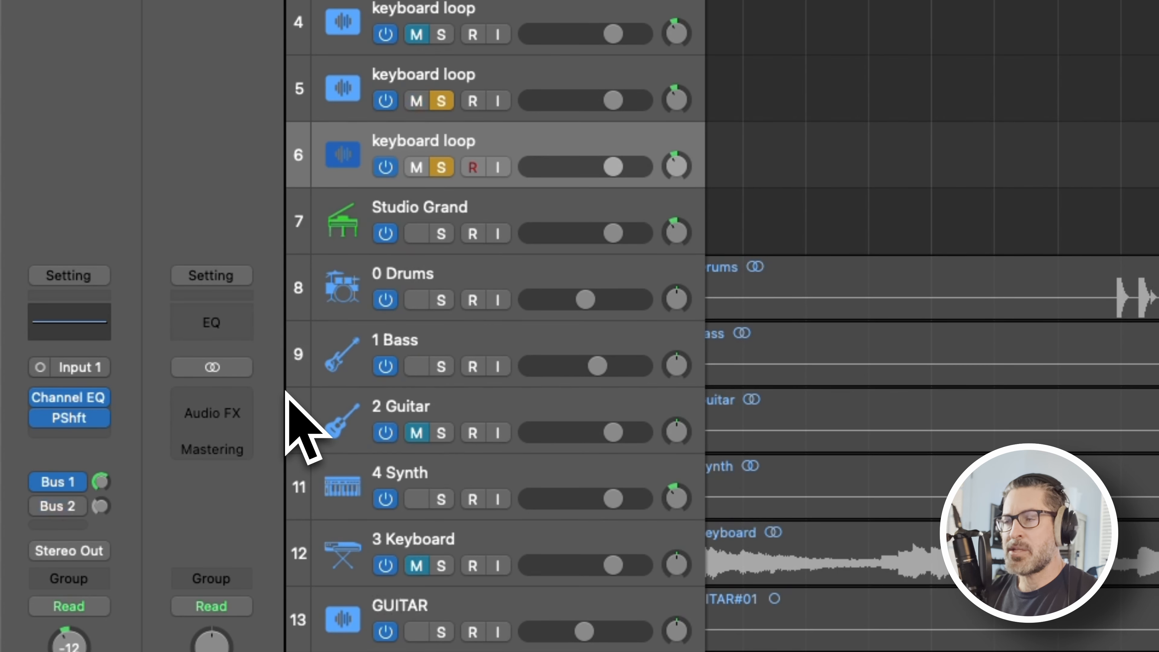
left_click(69, 419)
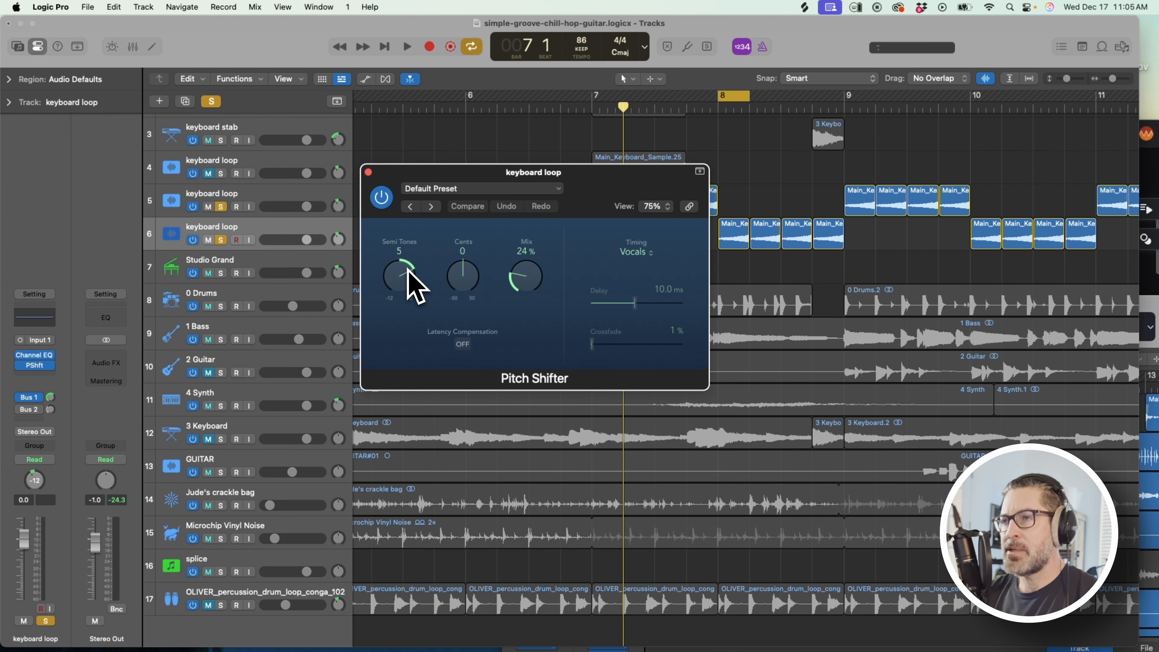
key("space")
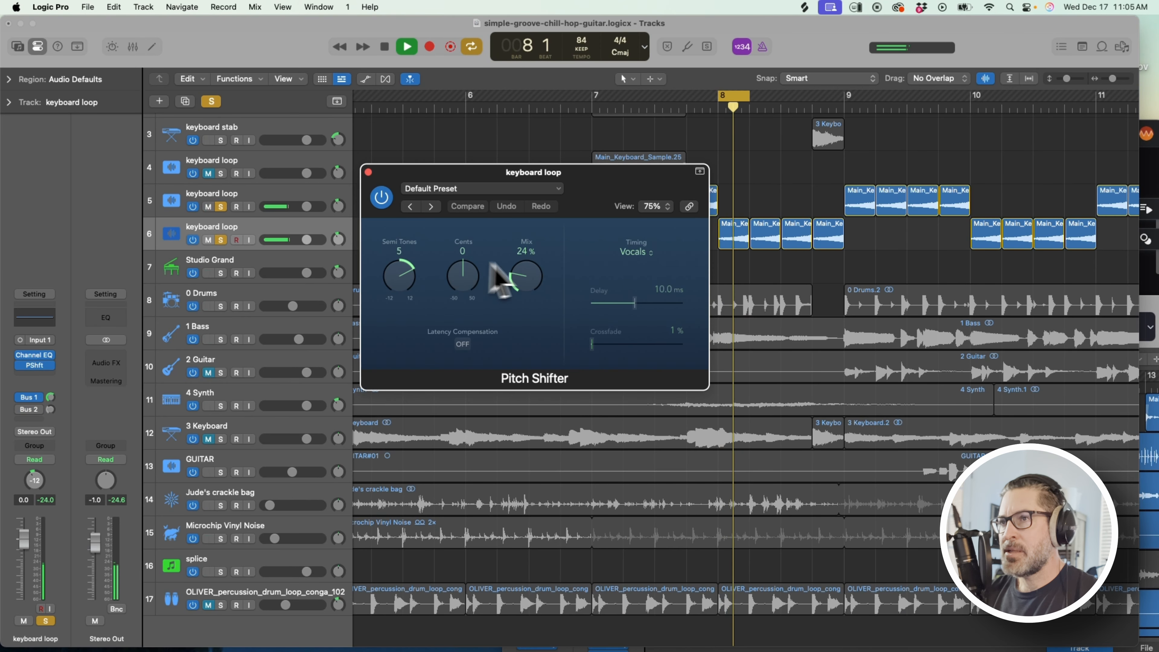
key("space")
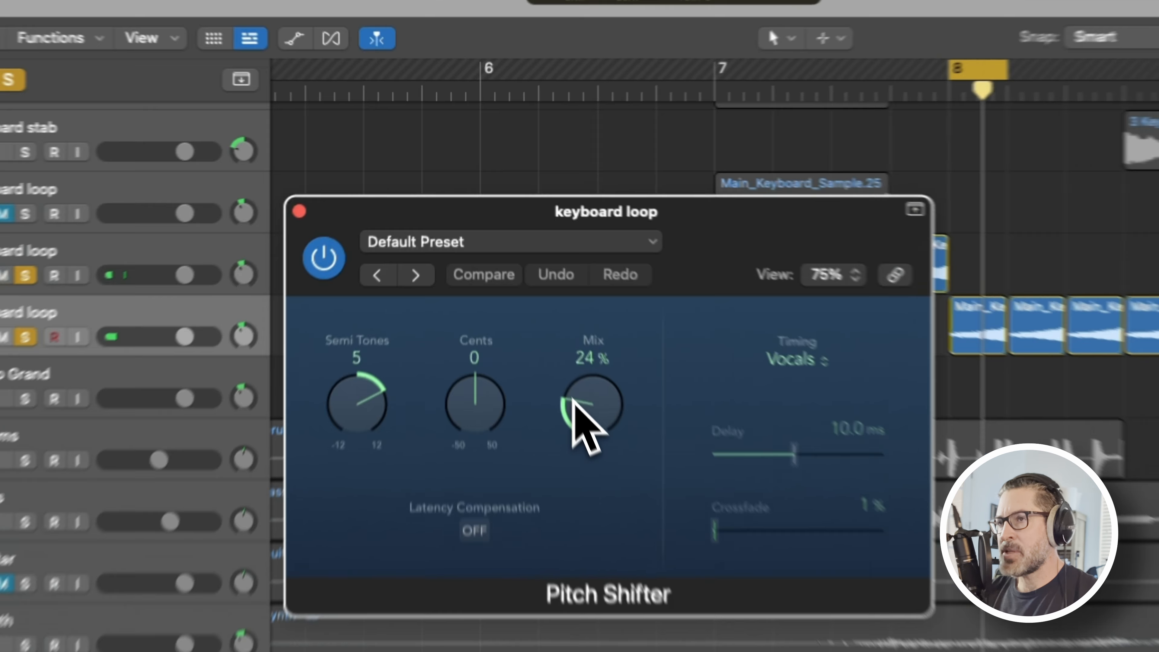
Step: Try the Pitch Shifter mix at 100% while listening, return it to 24% and close the plug-in
left_click_drag(519, 276, 560, 115)
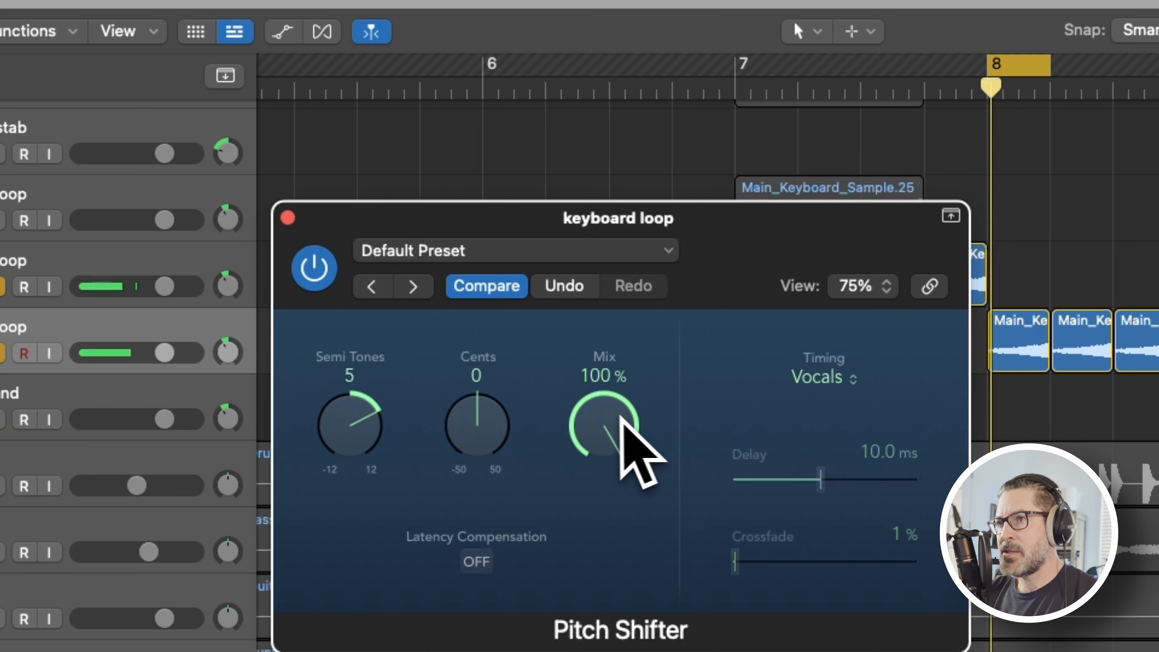
left_click_drag(613, 426, 417, 651)
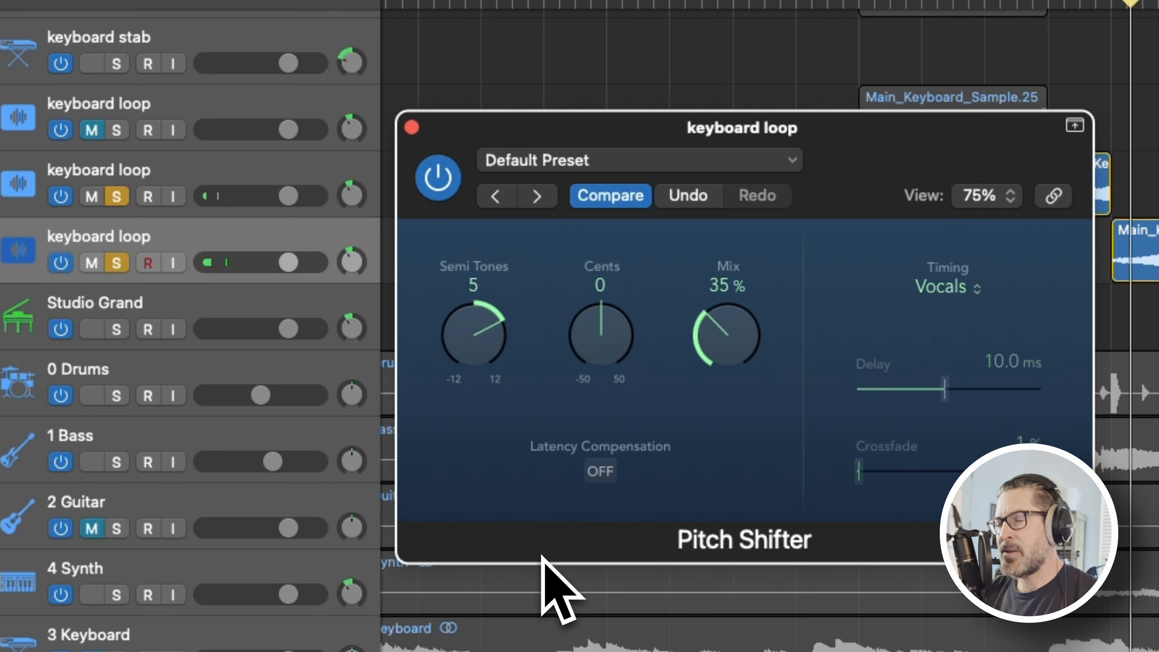
left_click_drag(711, 337, 691, 371)
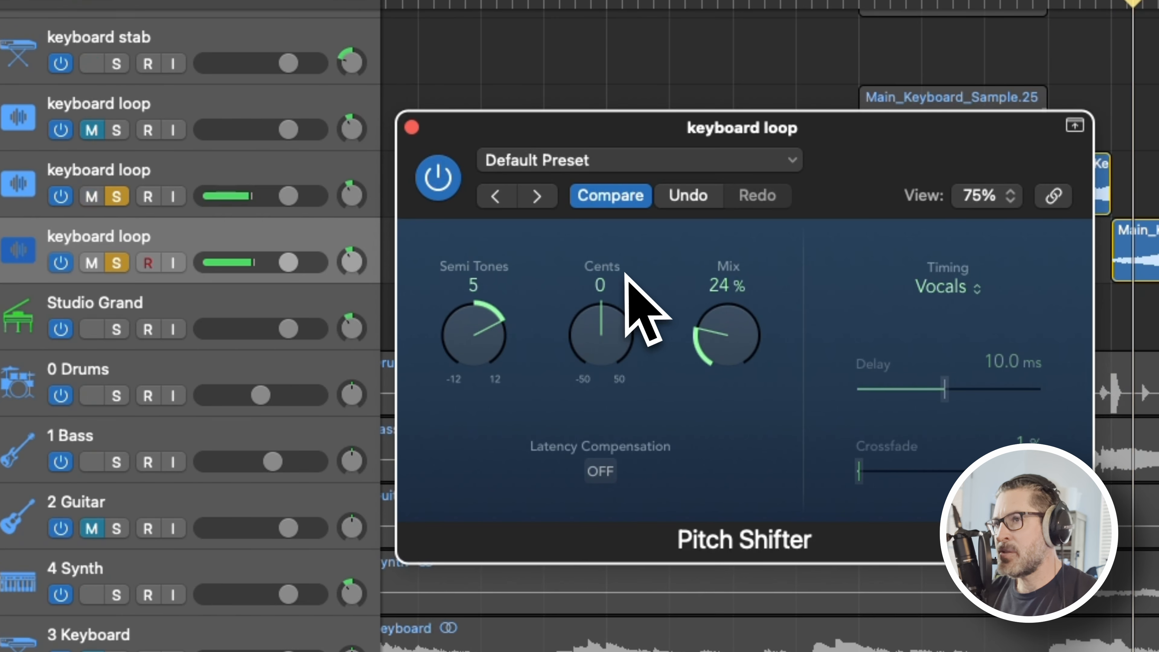
left_click(412, 127)
Step: Set the cycle range to run from bar 7 to bar 9
left_click_drag(642, 192, 573, 236)
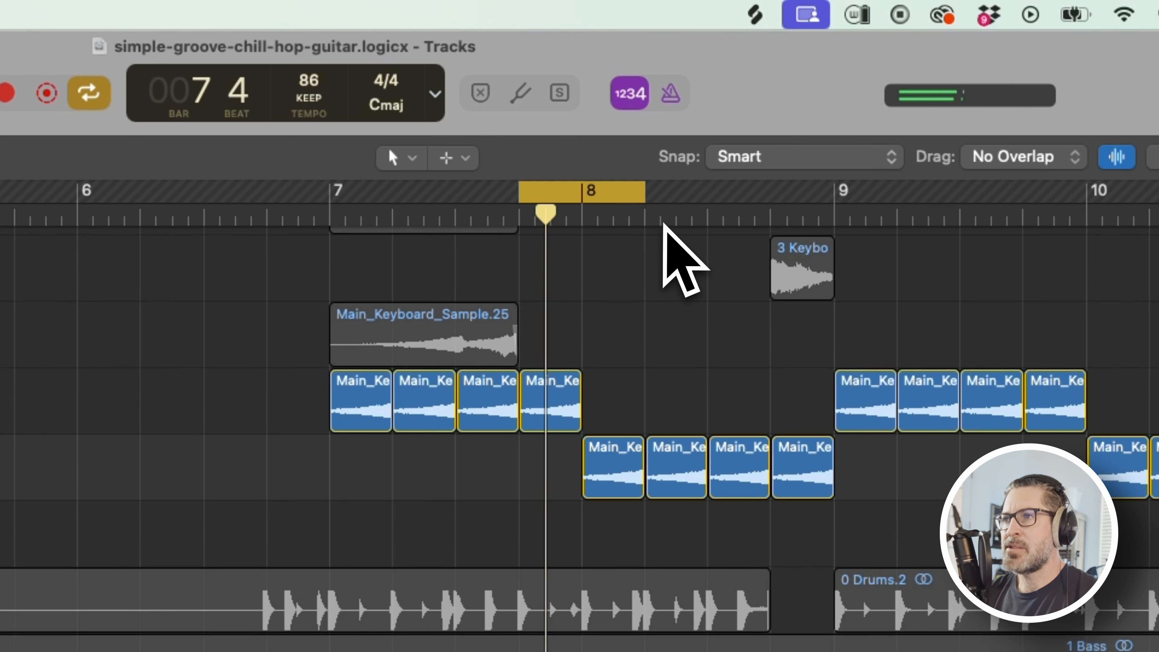
left_click_drag(525, 203, 331, 228)
left_click_drag(638, 194, 822, 201)
Step: Play the cycle with the first keyboard loop and keyboard stab also soloed, and clear the solo on all tracks
scroll(639, 367, "up", 3)
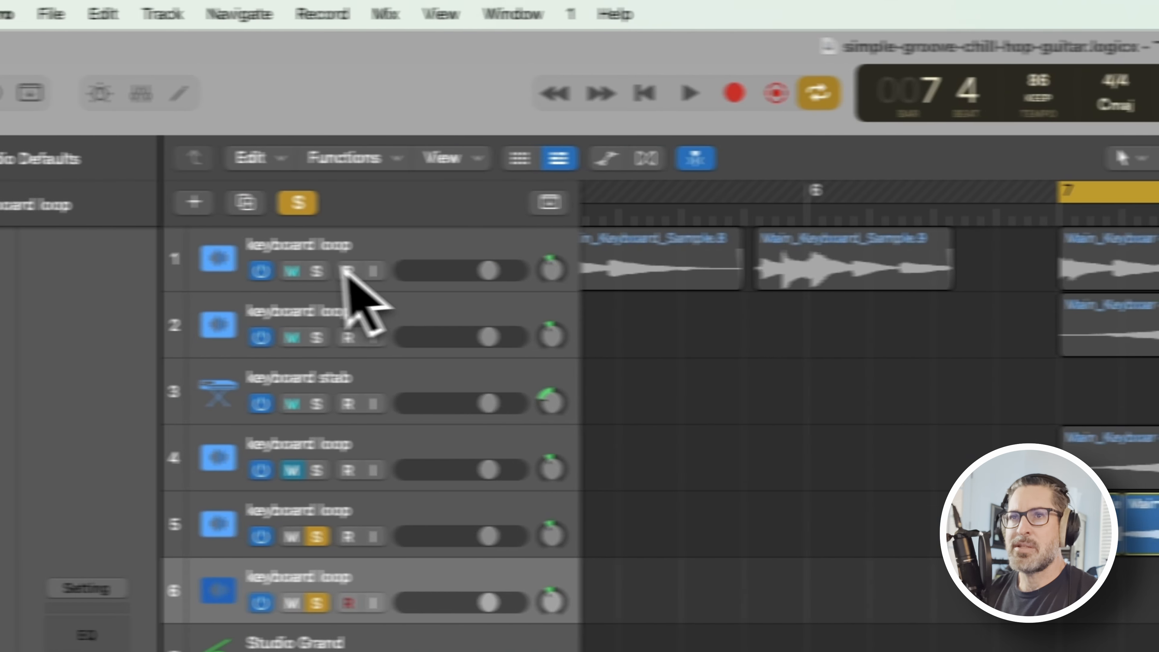
left_click(369, 270)
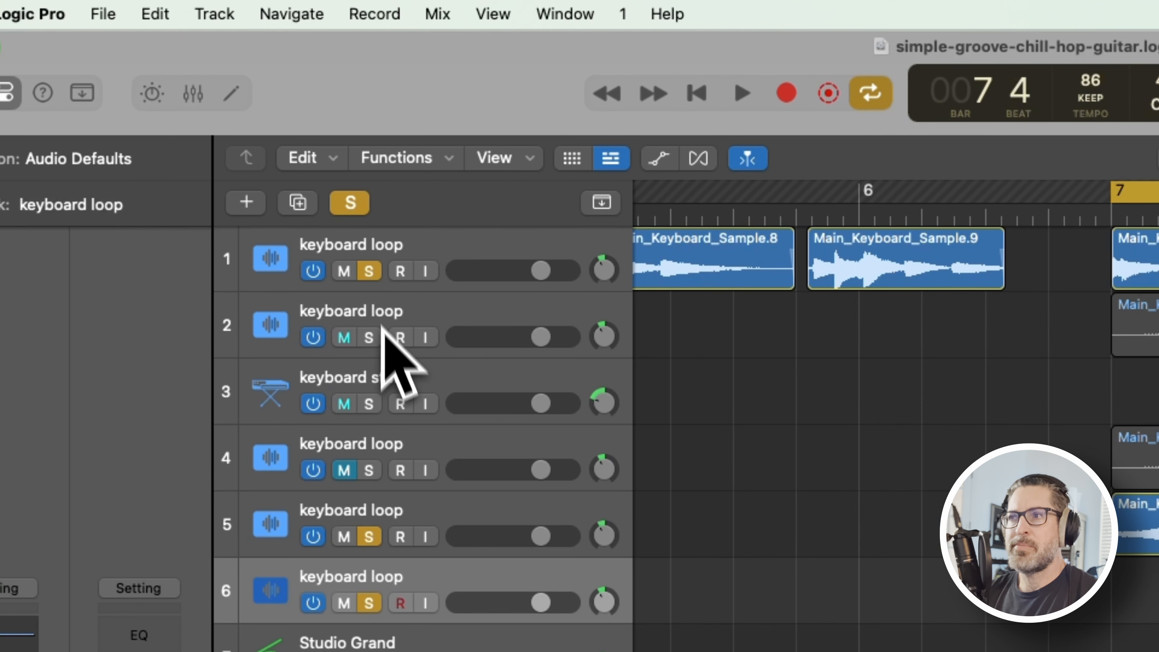
key("space")
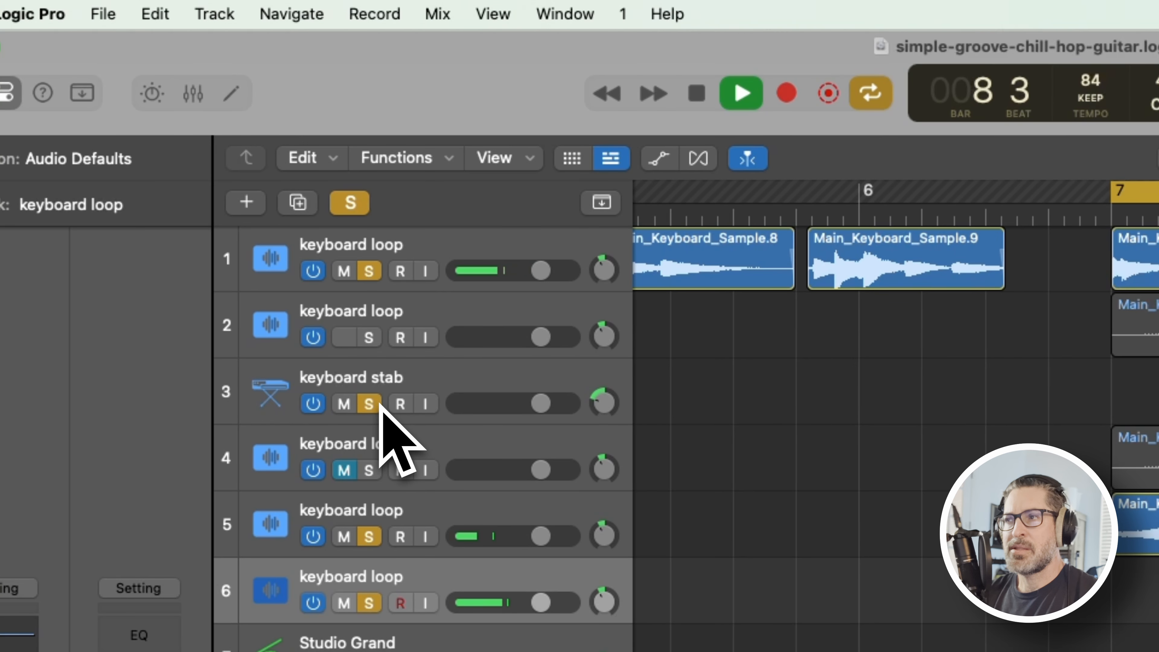
left_click(353, 204)
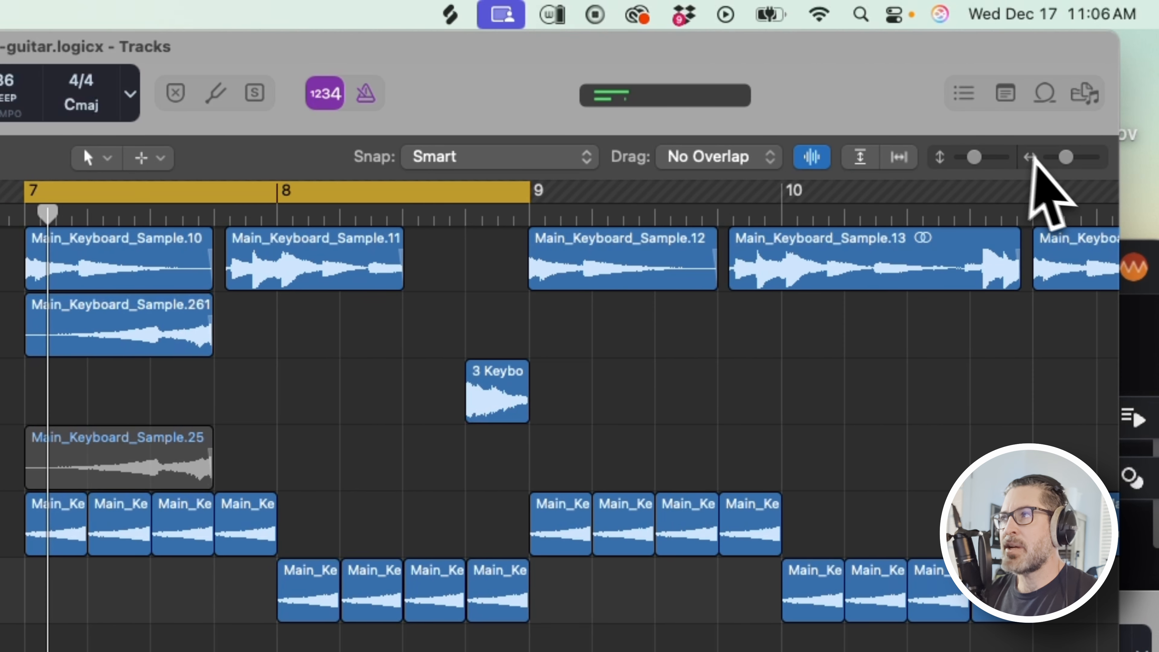
Step: Extend the start of the cycle range back to bar 5 and solo the 4 Synth track
left_click(1034, 157)
left_click_drag(977, 159, 973, 159)
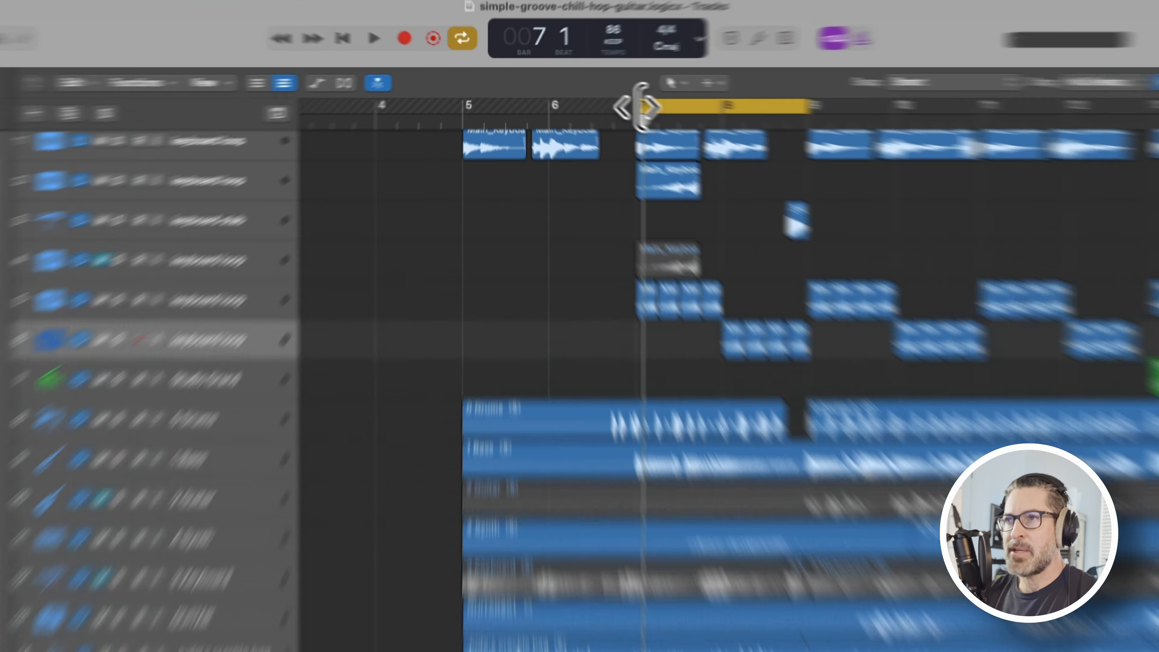
left_click_drag(598, 97, 472, 97)
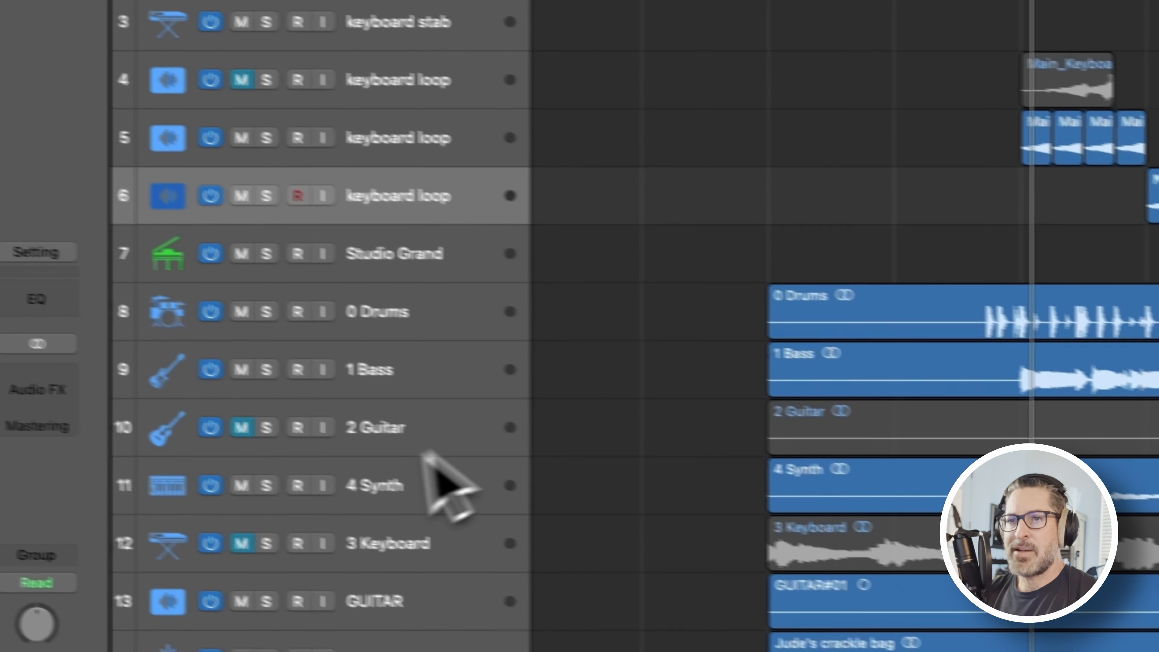
left_click(301, 491)
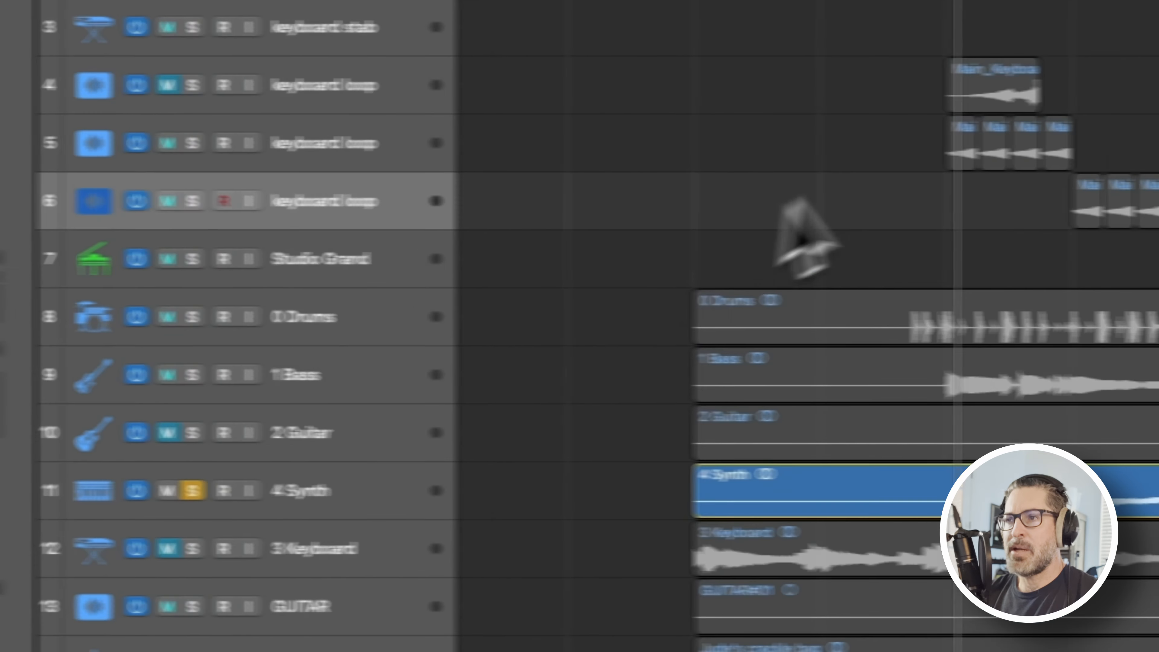
Step: View the Channel EQ on the 4 Synth track, close it, and listen to the cycle
left_click(377, 502)
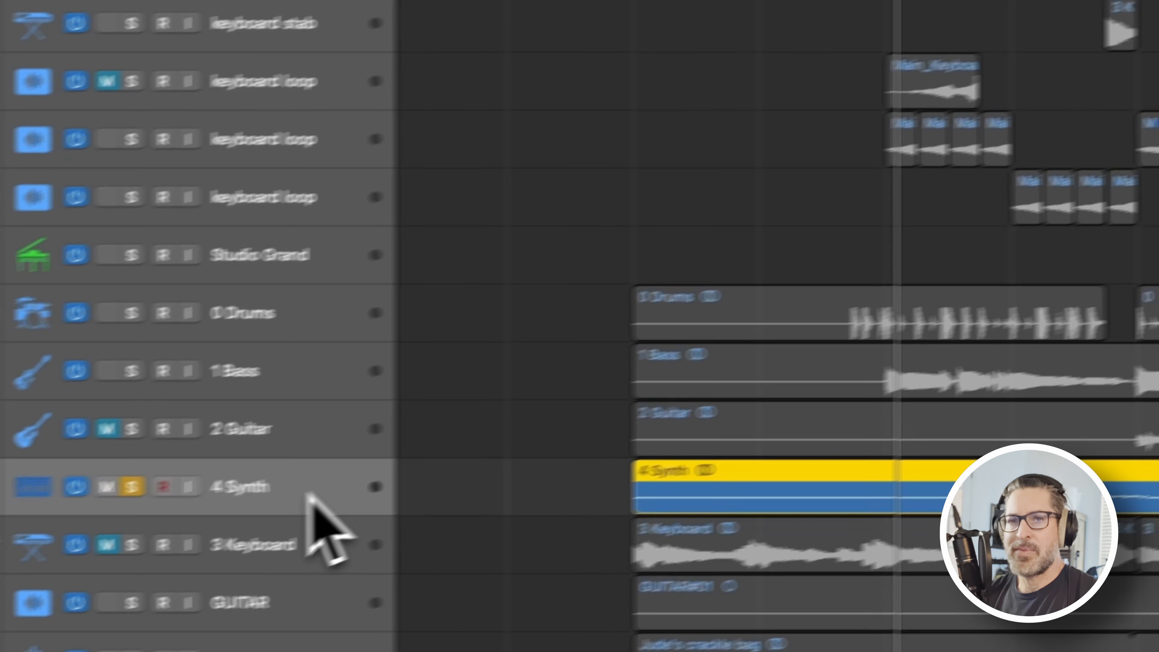
left_click(88, 386)
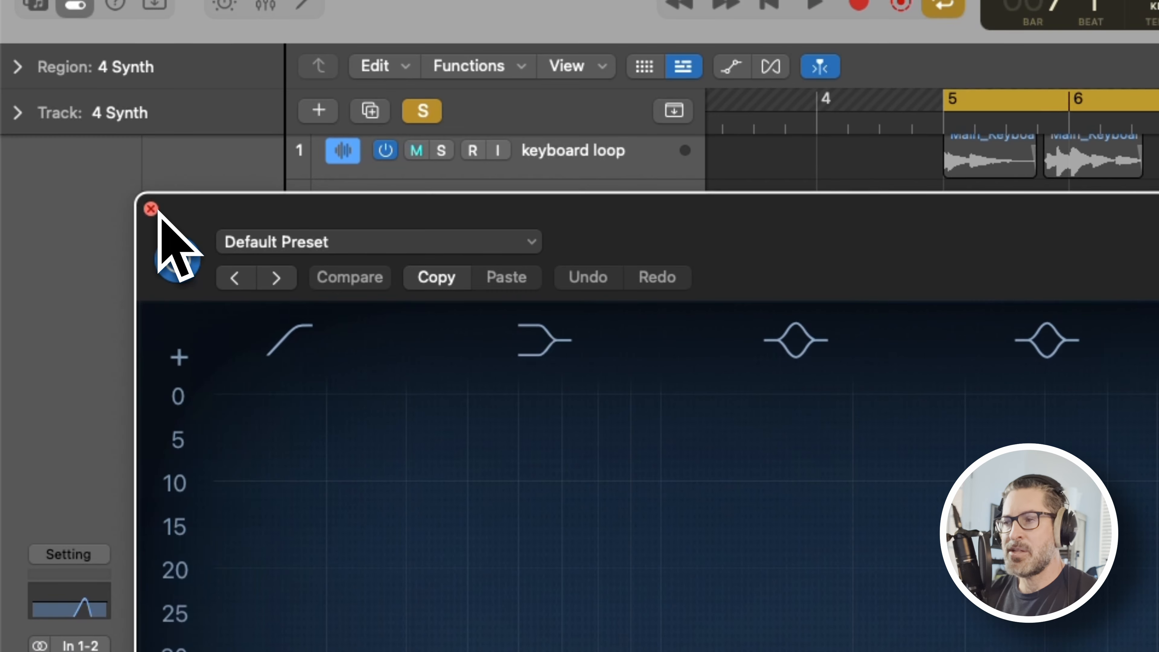
left_click(152, 209)
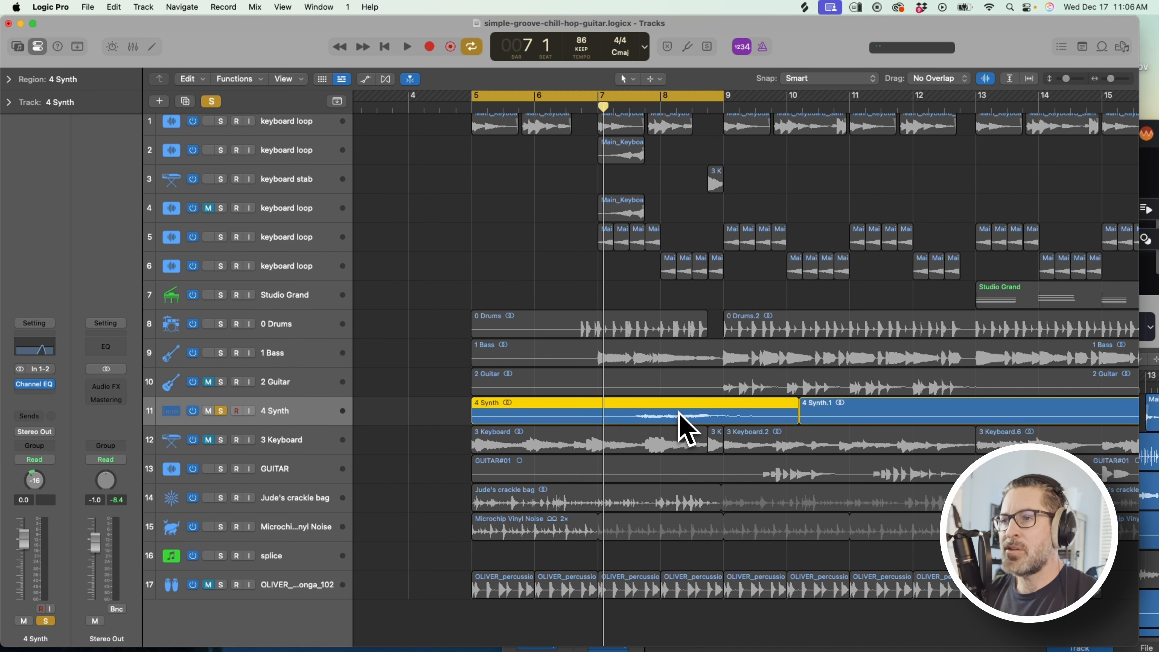
key("space")
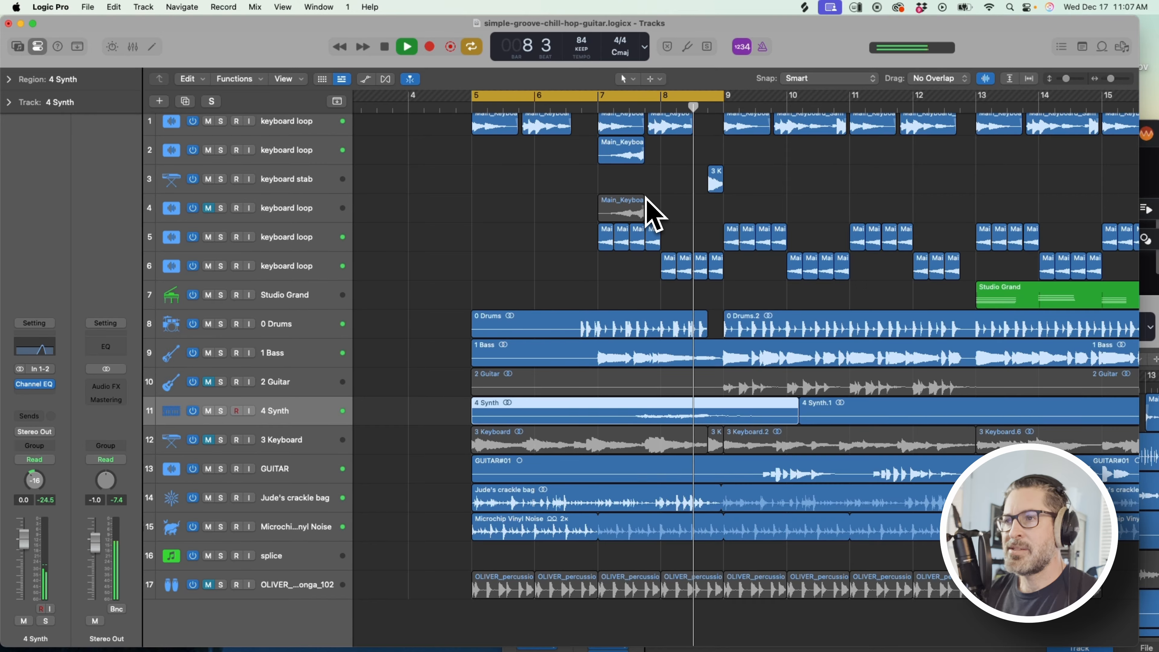
key("space")
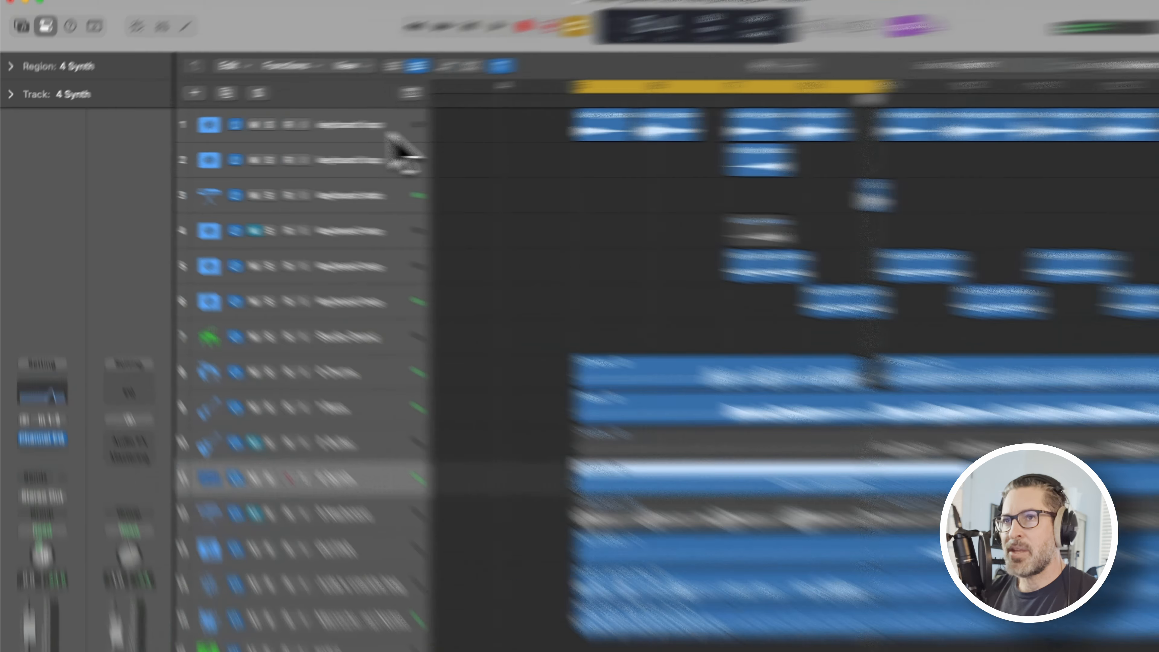
Step: Open the Vinyl plug-in on the first keyboard loop track, solo the track, and examine the mechanical noise and warp controls
left_click(305, 119)
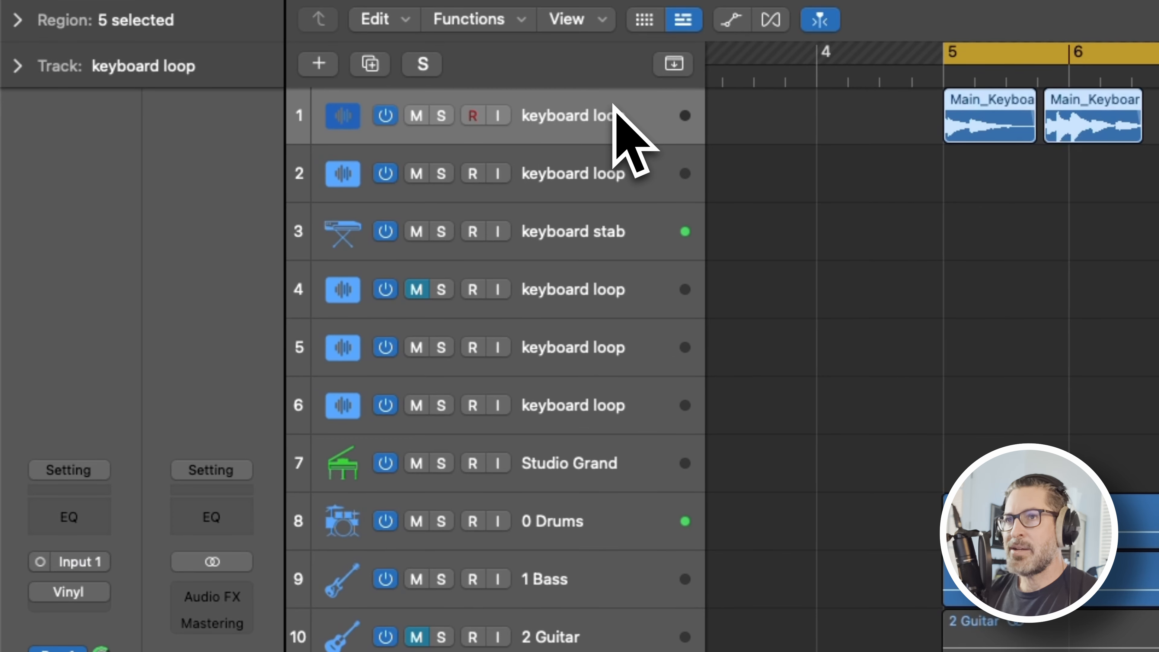
left_click(69, 592)
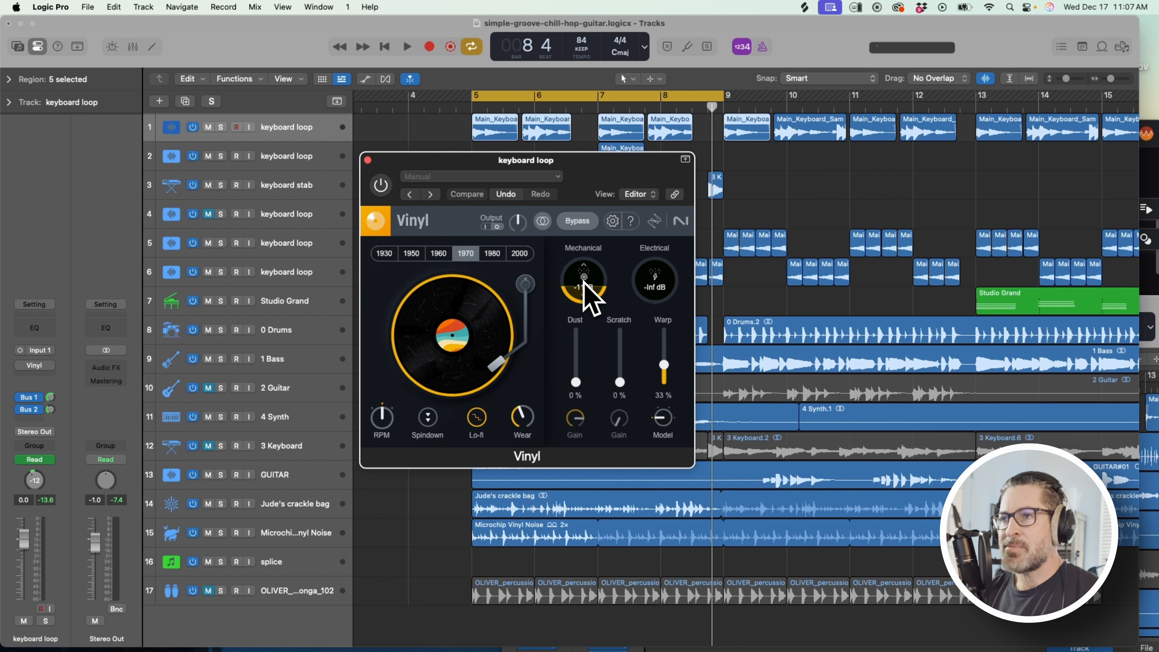
left_click_drag(578, 285, 565, 266)
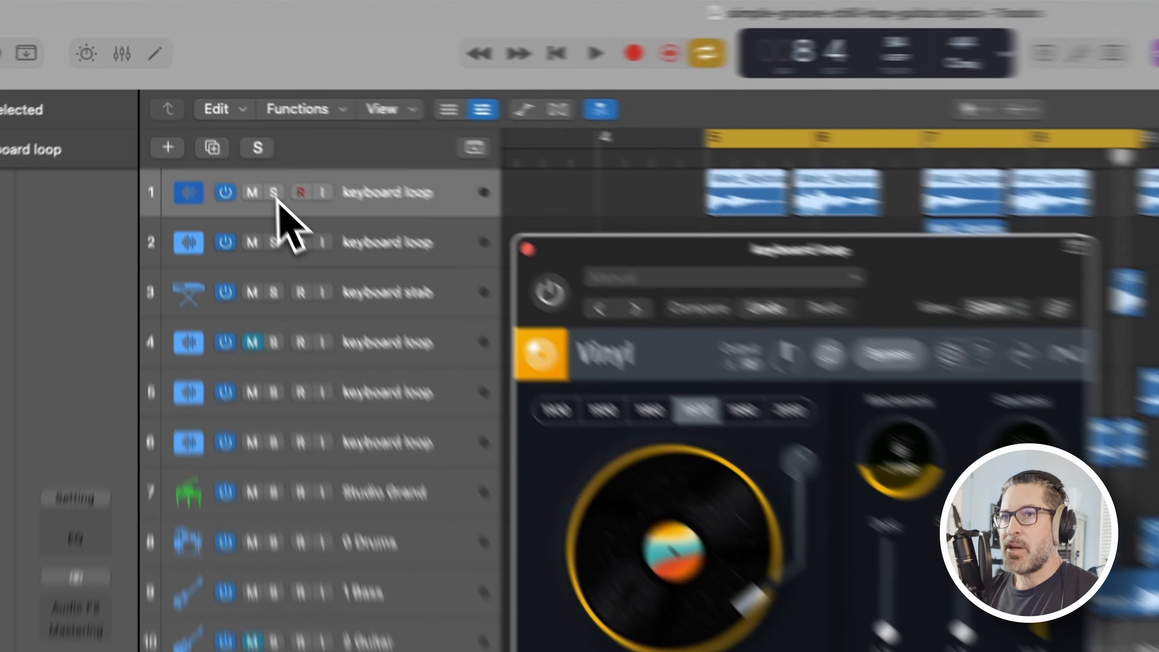
left_click(220, 127)
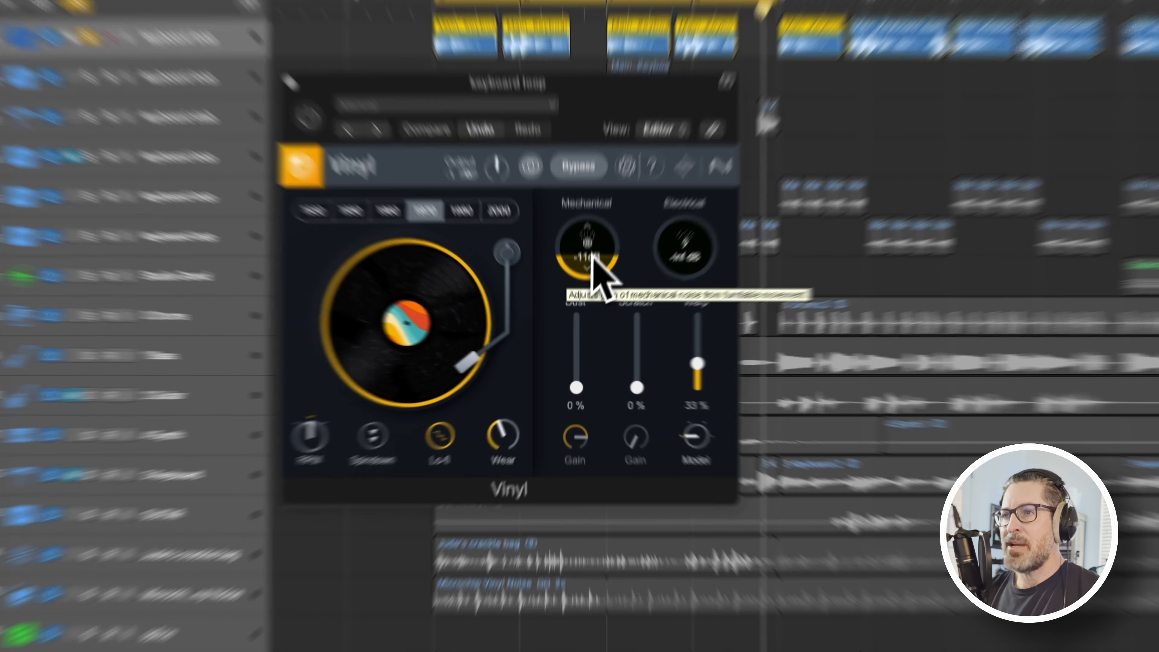
left_click(586, 283)
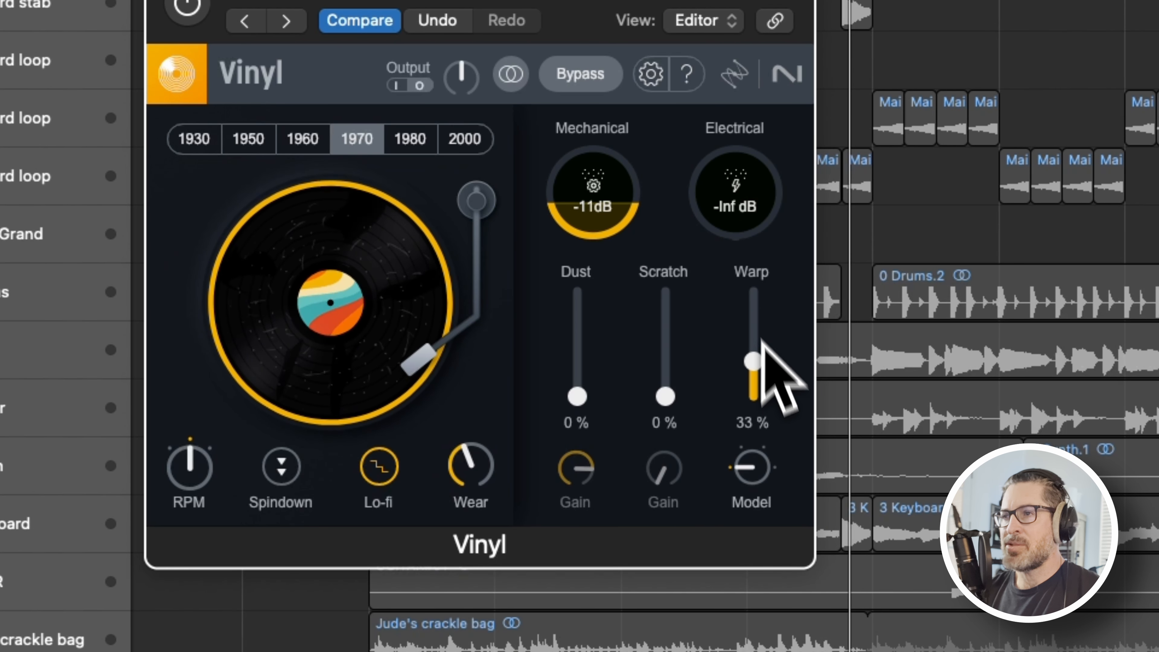
left_click_drag(754, 363, 761, 368)
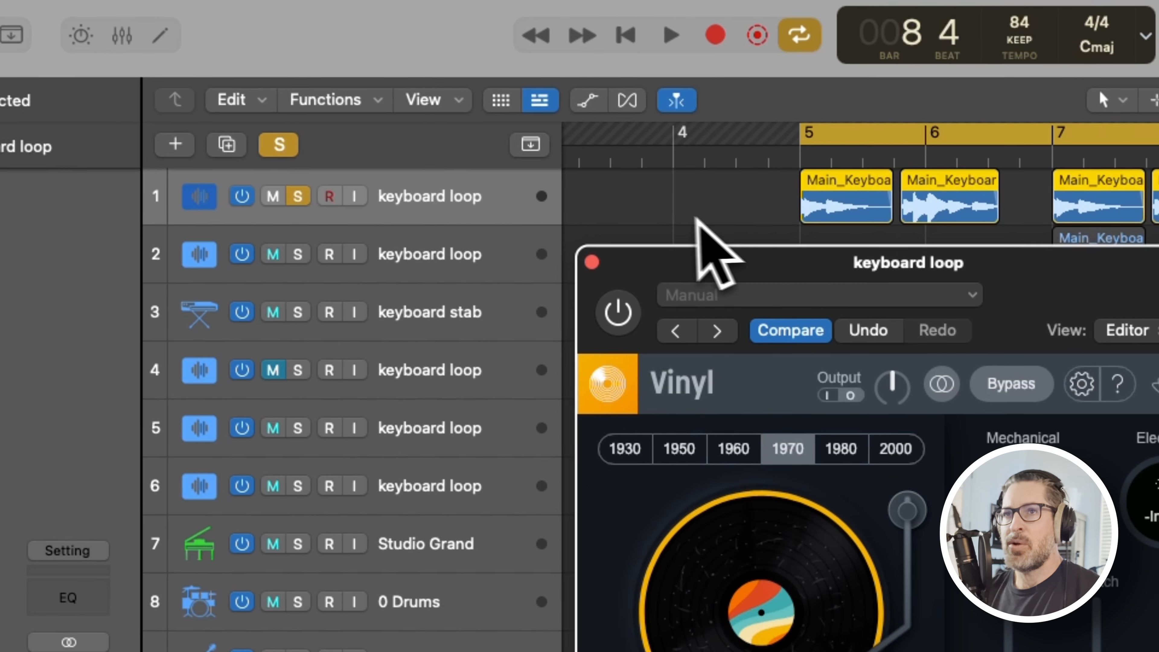
Step: Clear the solo on the first keyboard loop track and play the full mix with Vinyl switched off
left_click(299, 197)
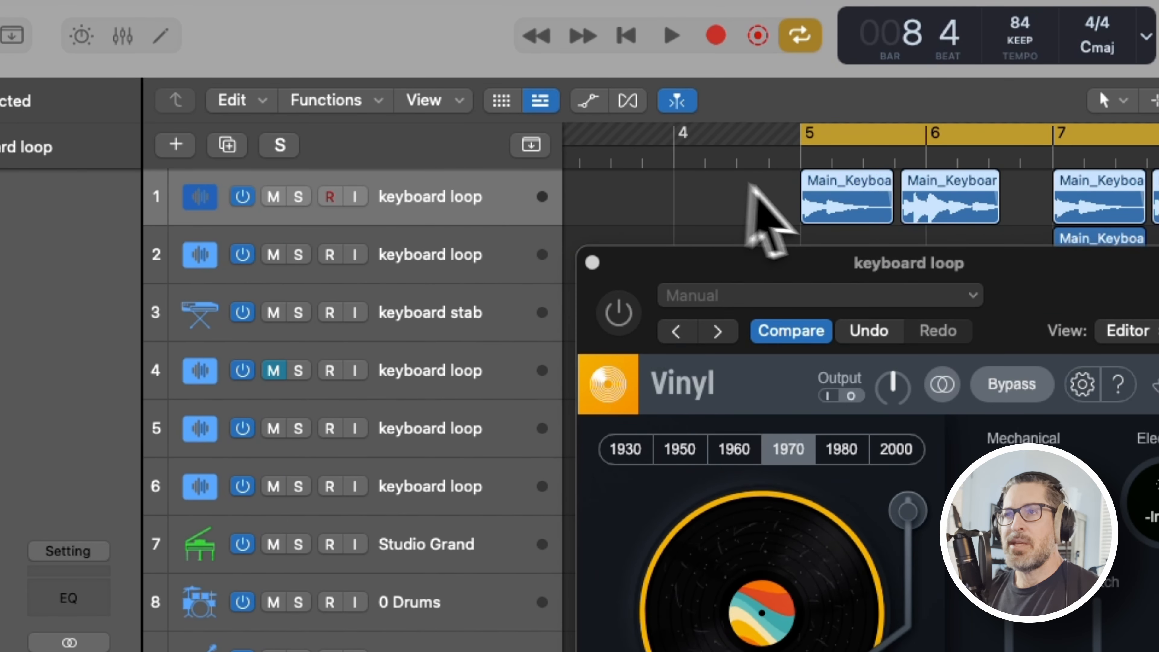
left_click_drag(800, 263, 767, 433)
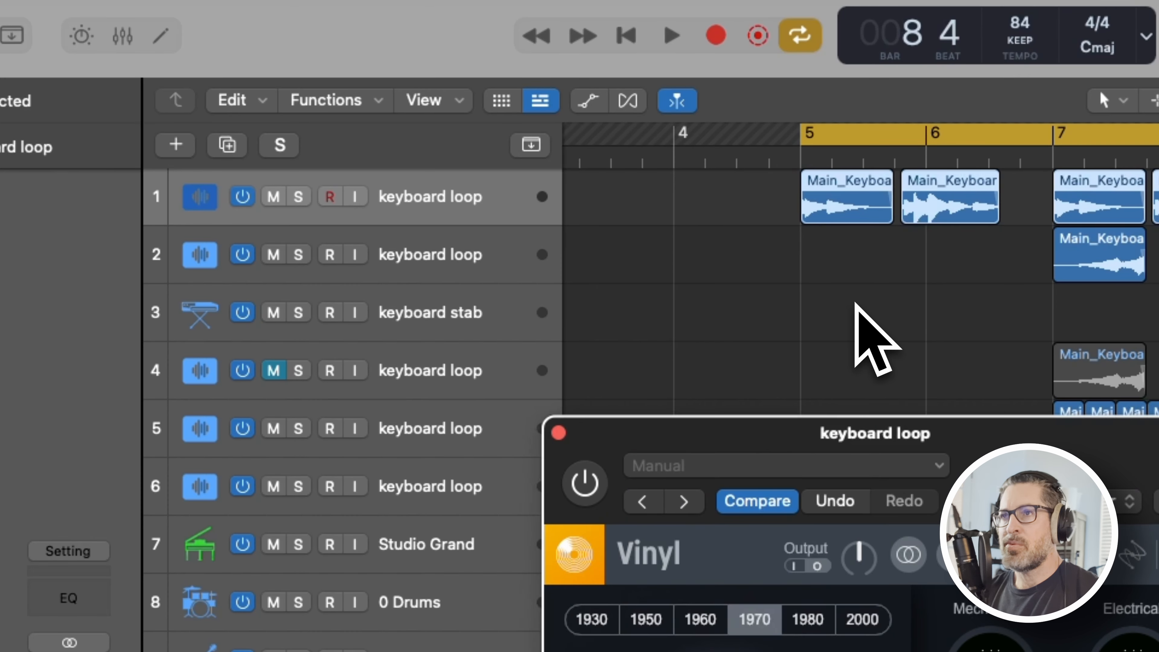
key("space")
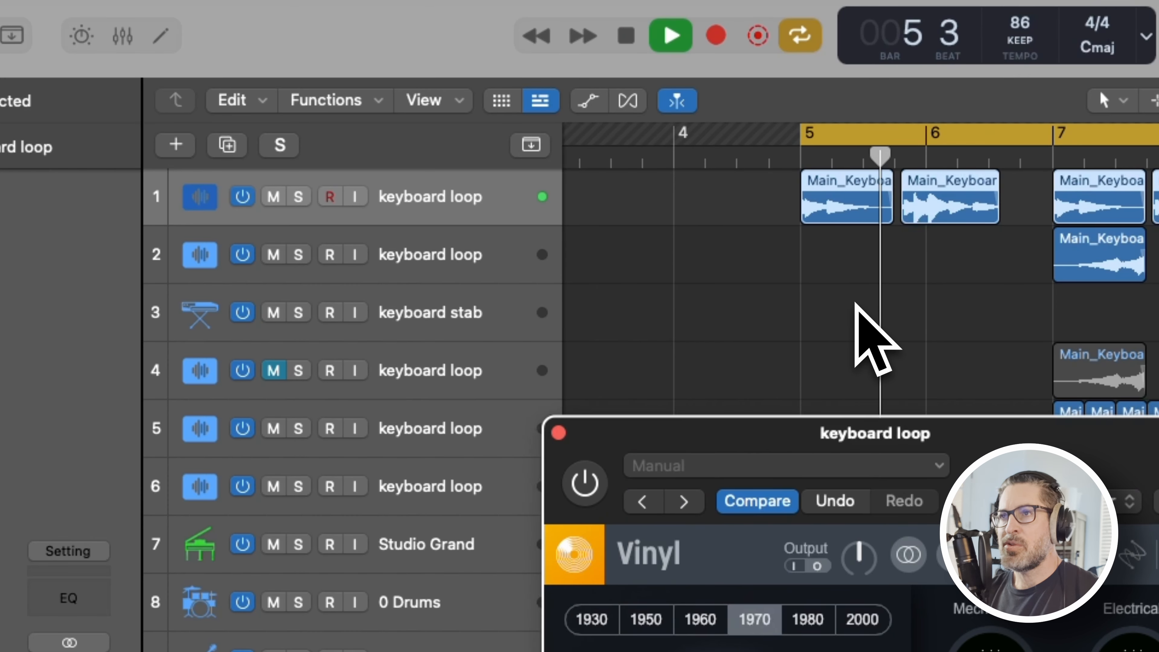
key("space")
Step: Switch on the Vinyl plug-in for the first keyboard loop, listen to the cycle, and close the plug-in window
left_click(585, 486)
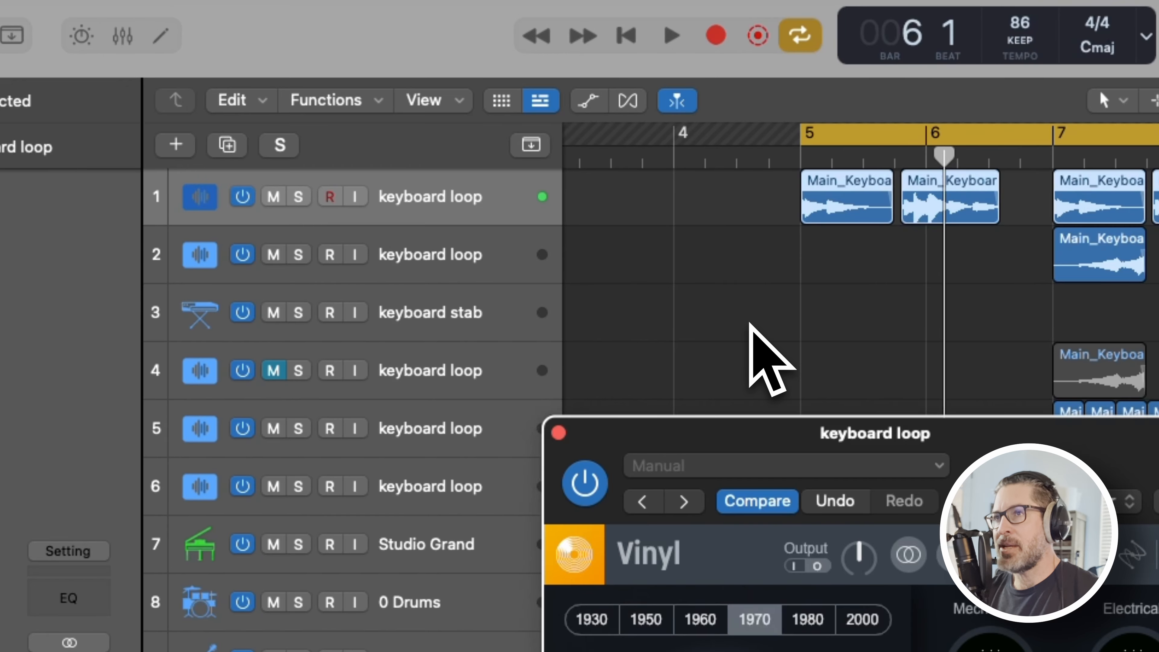
key("space")
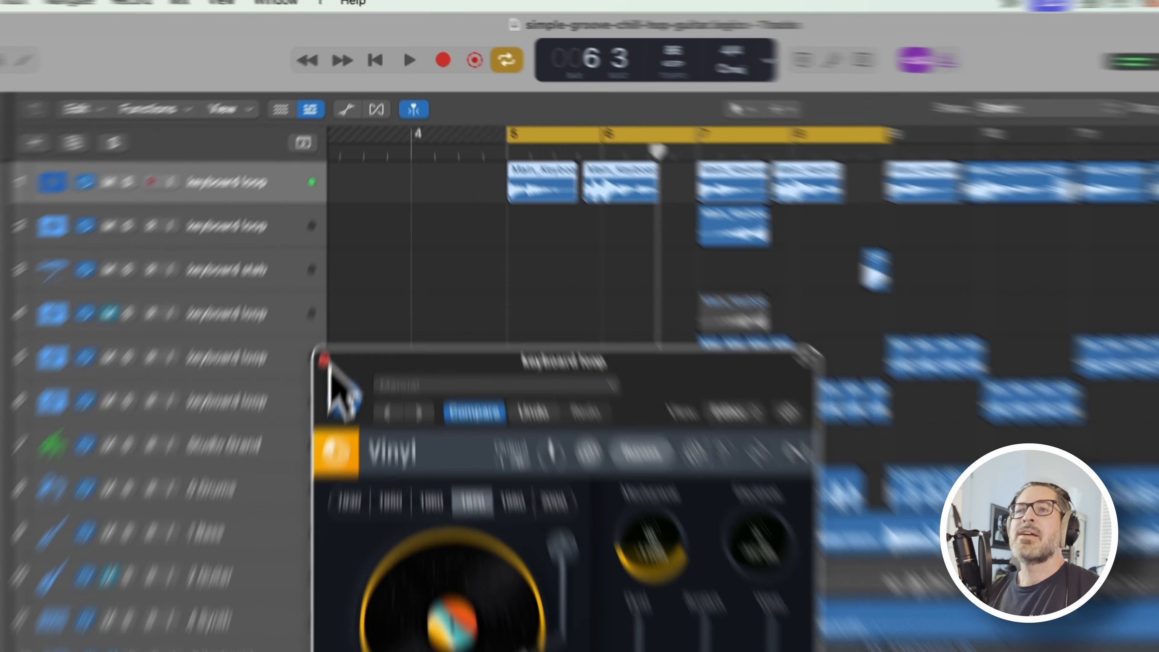
left_click(351, 245)
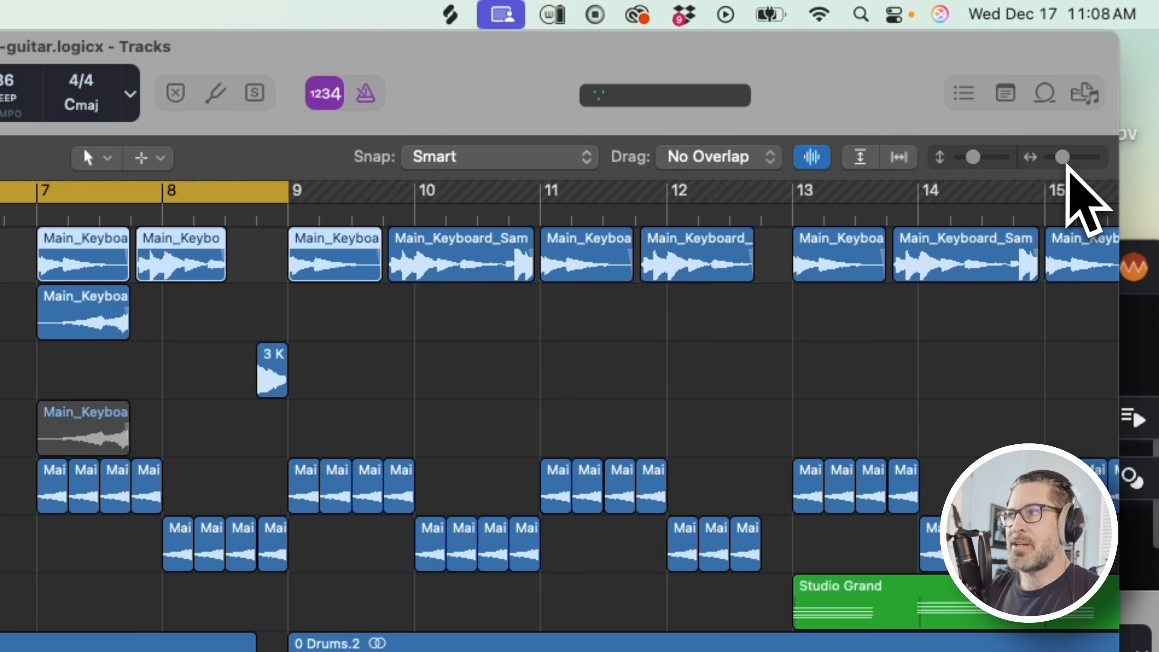
Step: Lengthen the cycle range to eight bars and move it to run from bar 13 to bar 21
left_click_drag(1063, 157, 1057, 168)
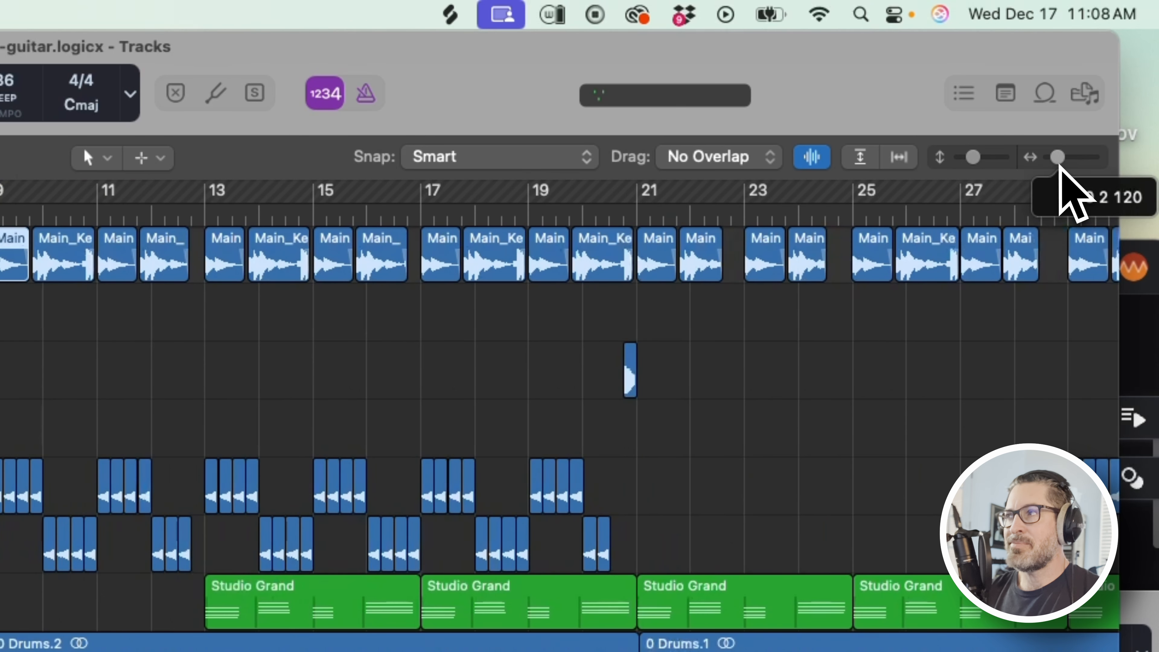
left_click_drag(972, 157, 968, 163)
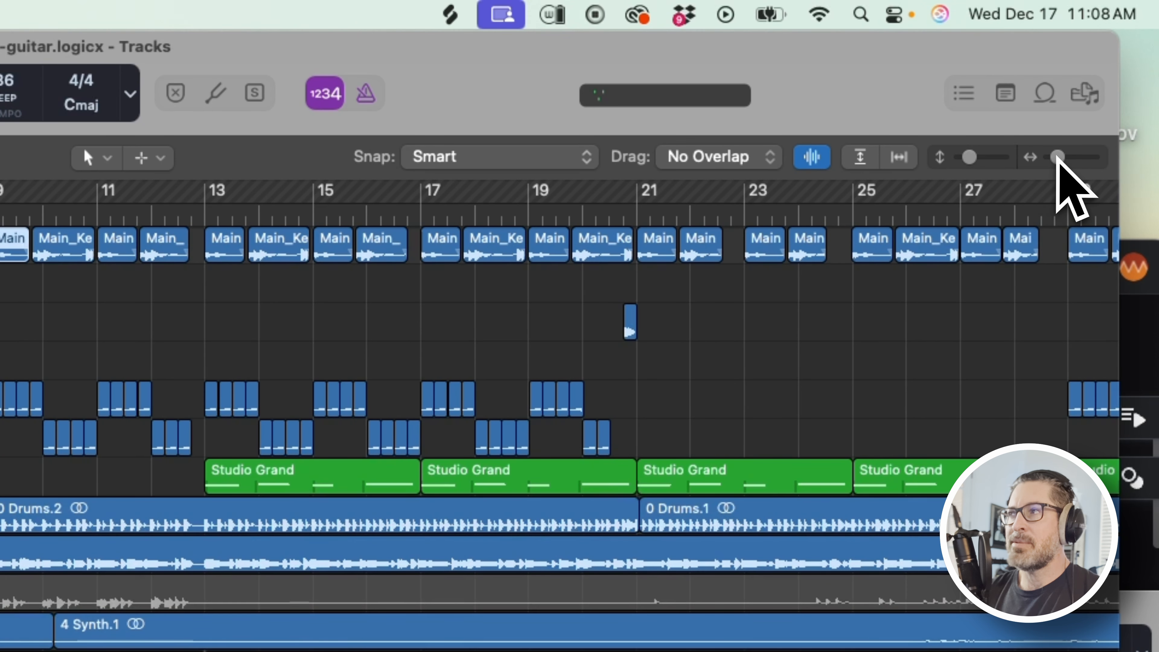
left_click_drag(1059, 159, 1067, 160)
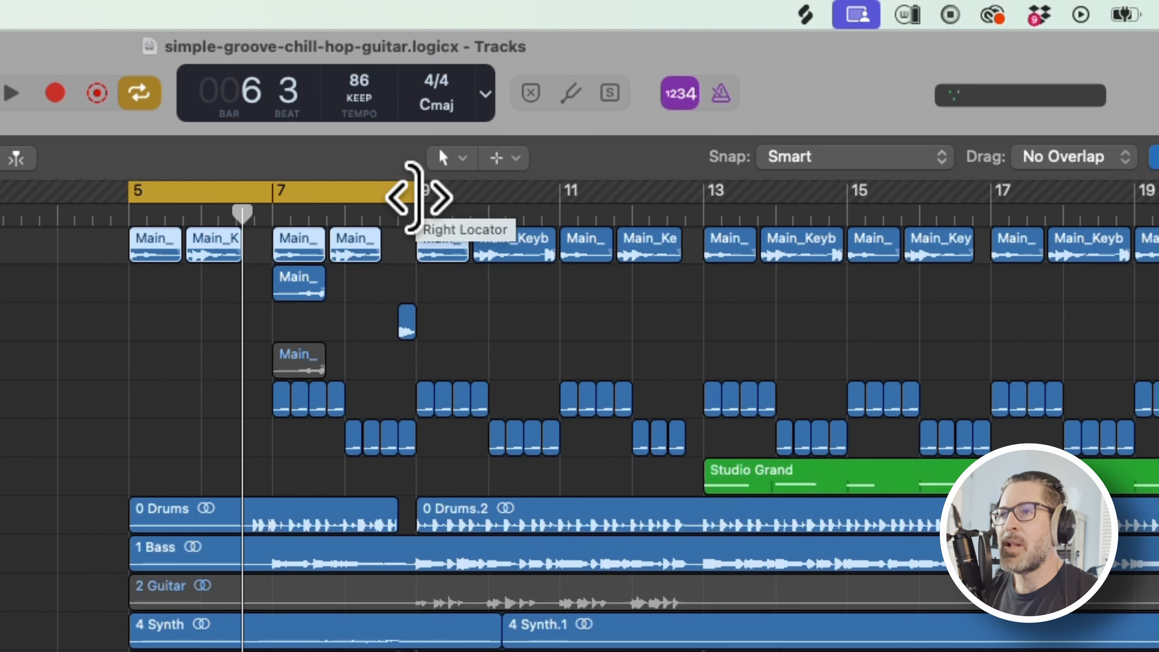
left_click_drag(413, 197, 696, 201)
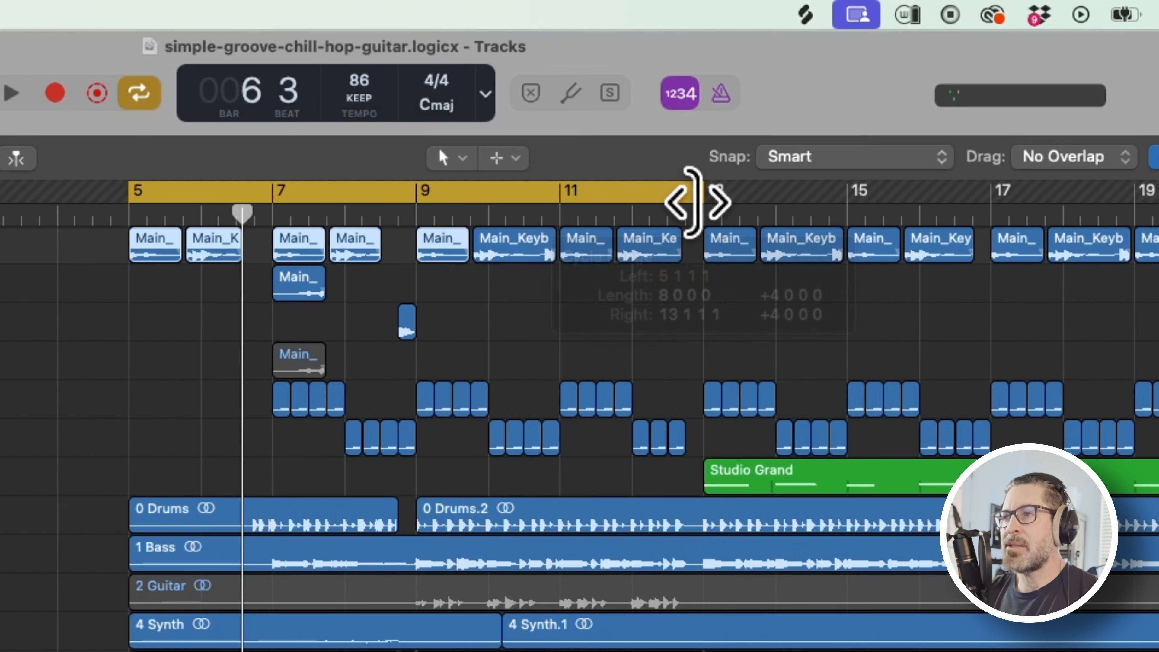
scroll(678, 374, "right", 10)
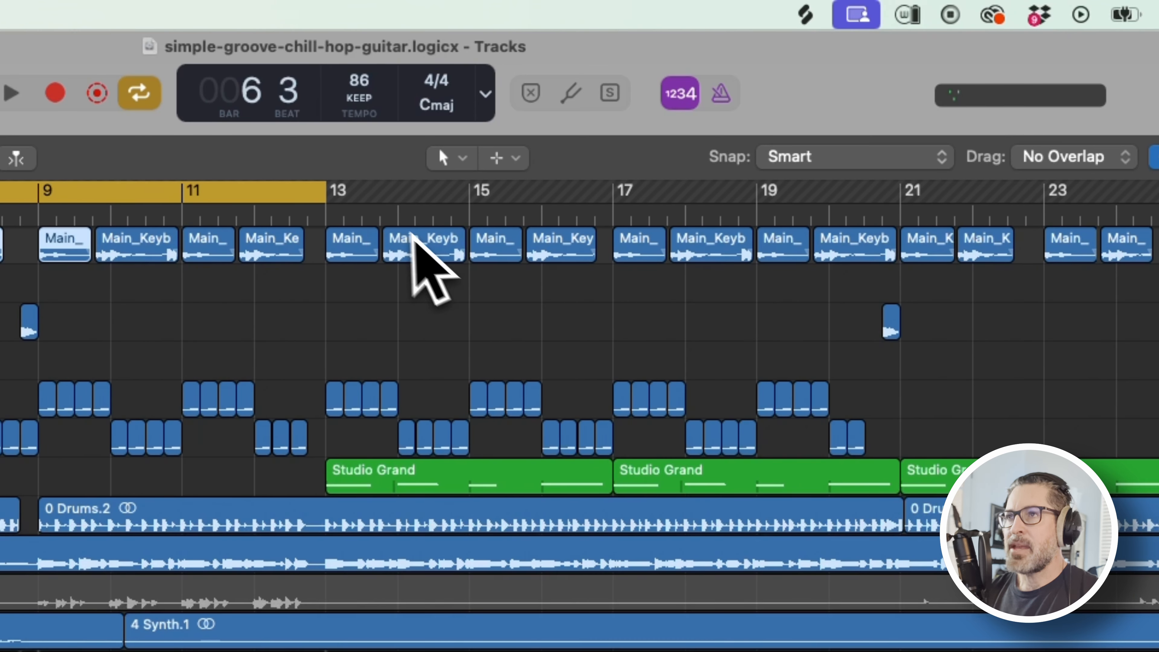
left_click_drag(305, 189, 868, 203)
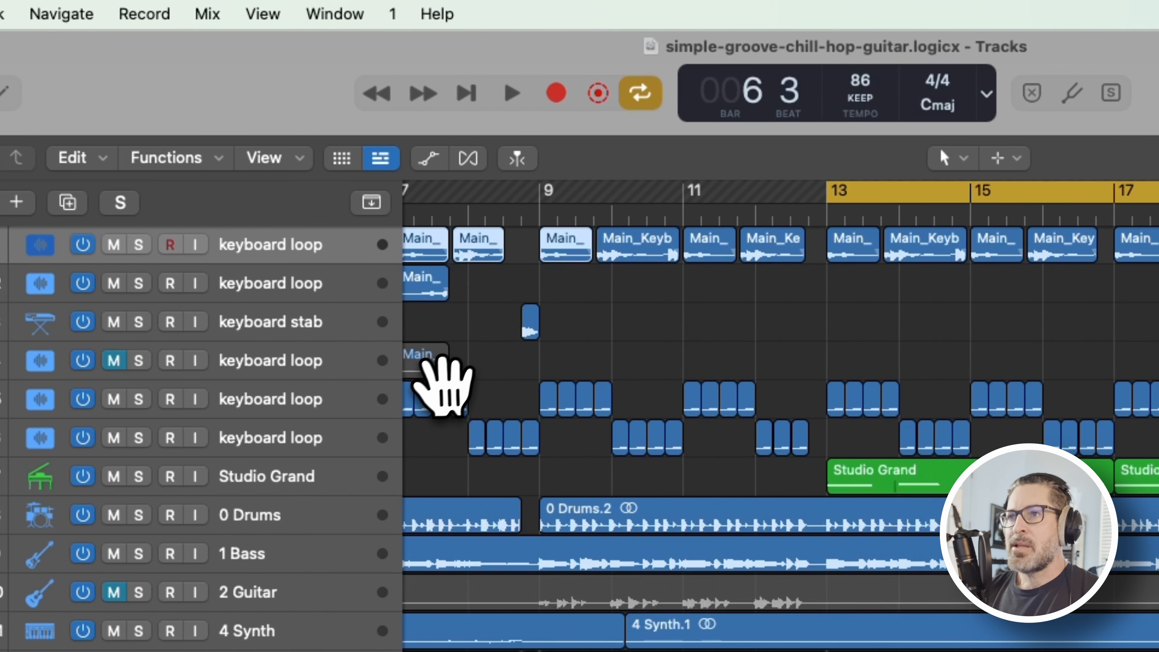
Step: Show the track automation, examine the first keyboard loop's volume curve around bar 13, and hide the automation again
scroll(439, 383, "left", 8)
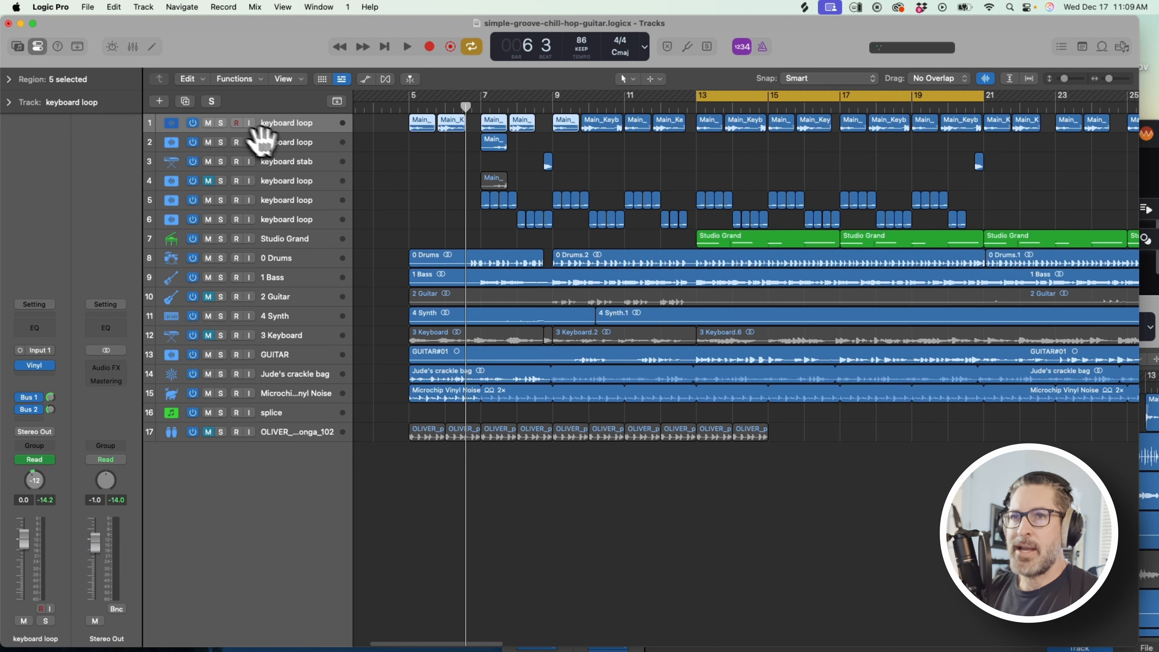
key("a")
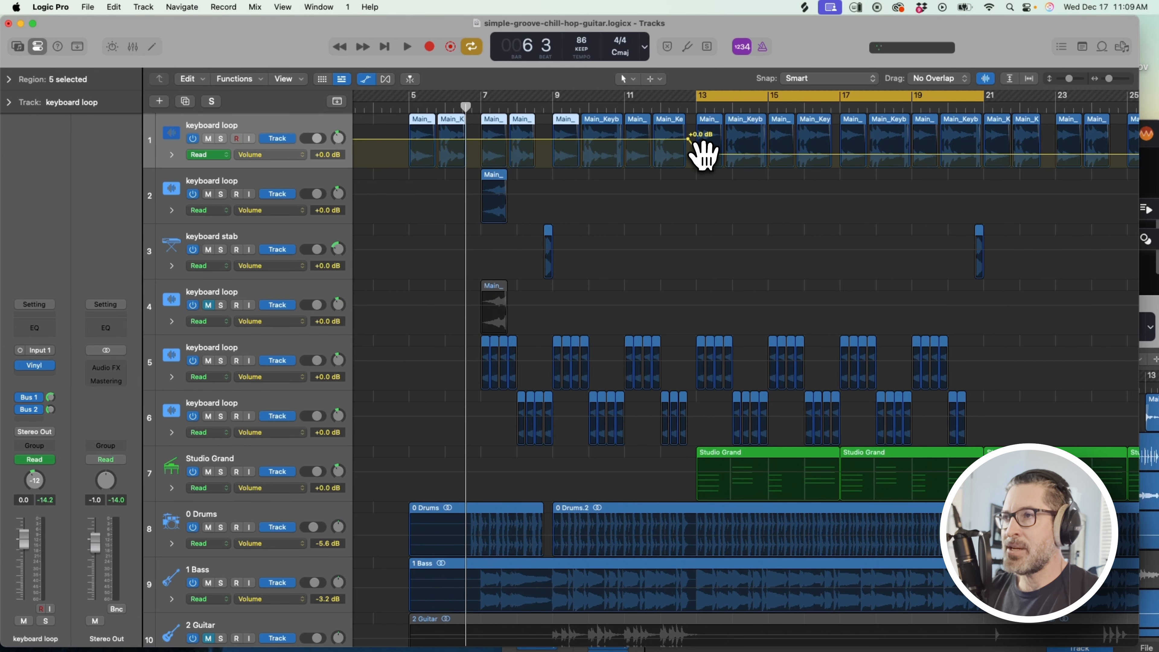
scroll(727, 152, "right", 5)
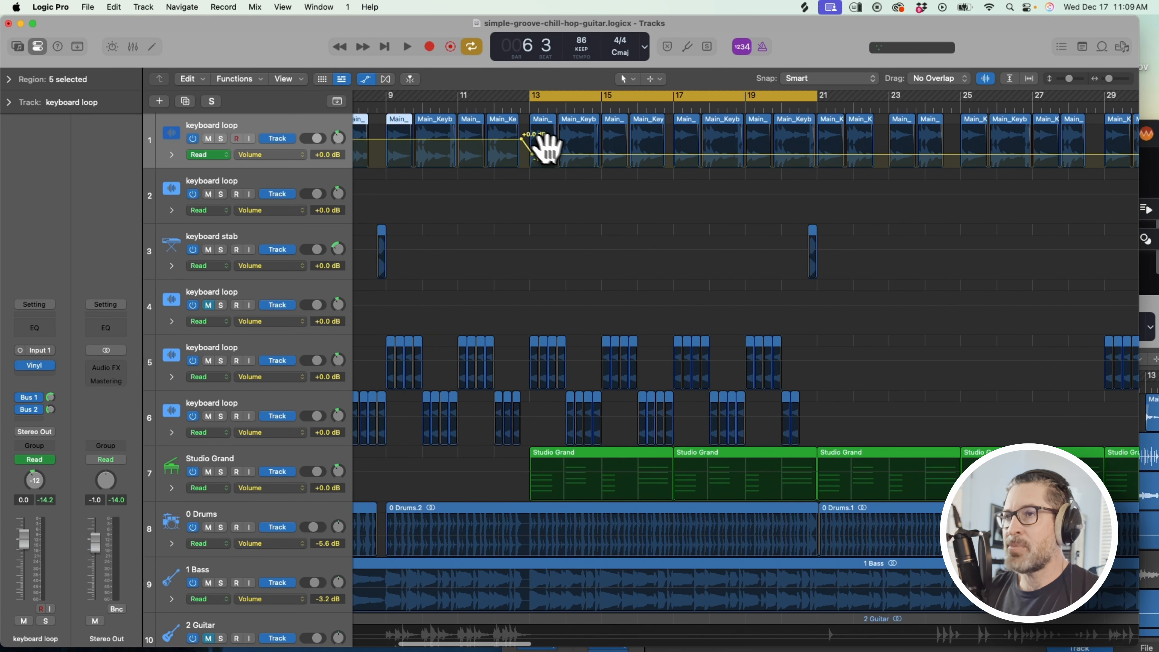
scroll(576, 155, "right", 3)
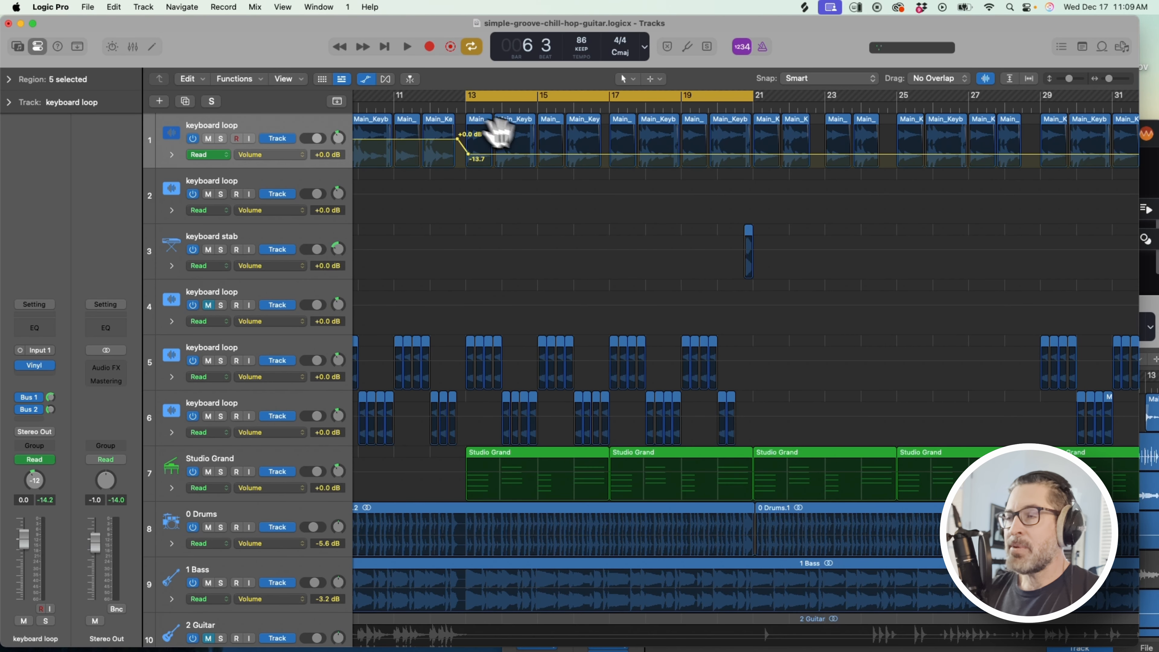
key("a")
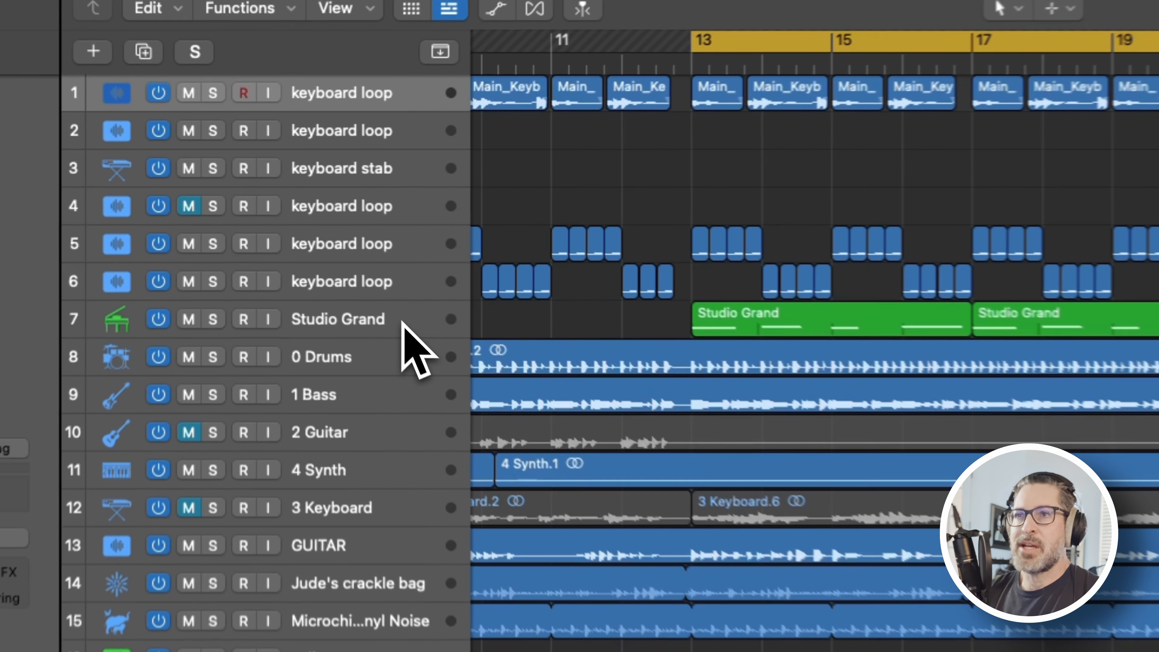
Step: Move the Studio Grand track directly below the first keyboard loop and open its bar 13 region in an enlarged Piano Roll
left_click_drag(315, 239, 337, 140)
left_click_drag(444, 124, 456, 130)
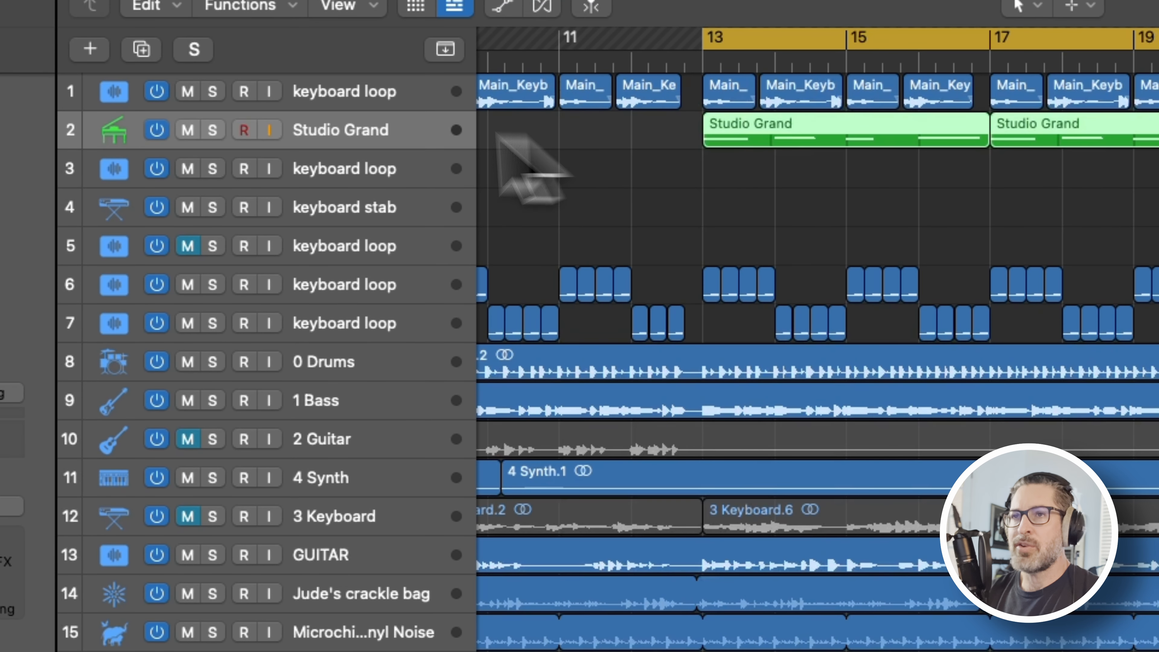
double_click(739, 137)
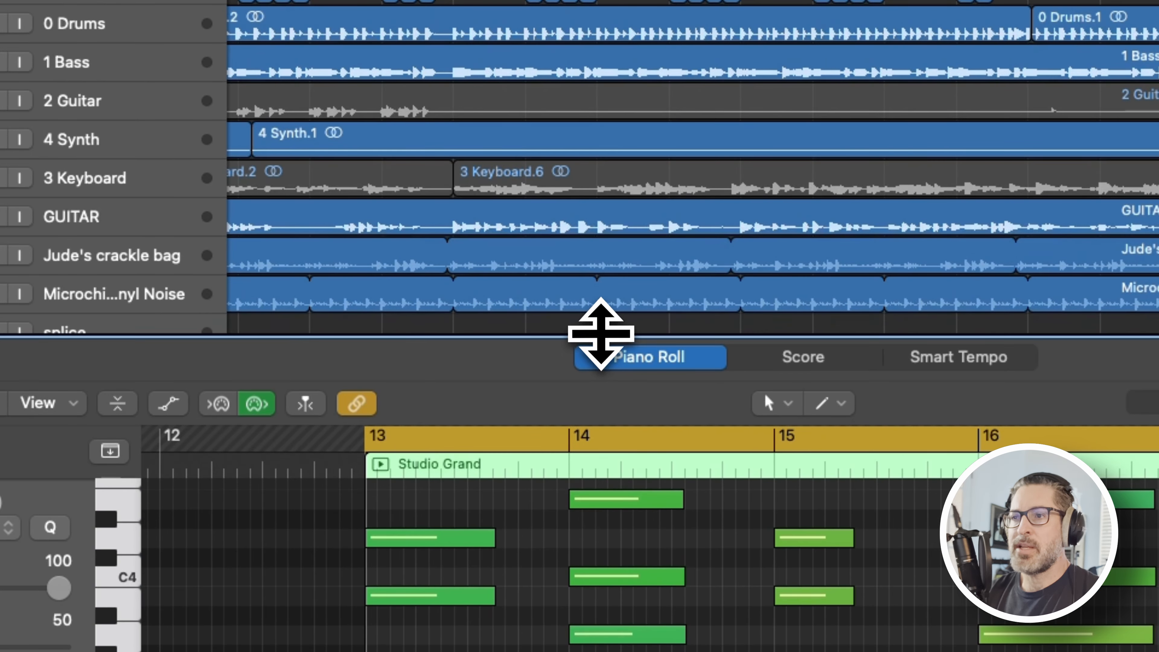
left_click_drag(606, 342, 497, 213)
scroll(559, 448, "left", 5)
scroll(559, 447, "up", 1)
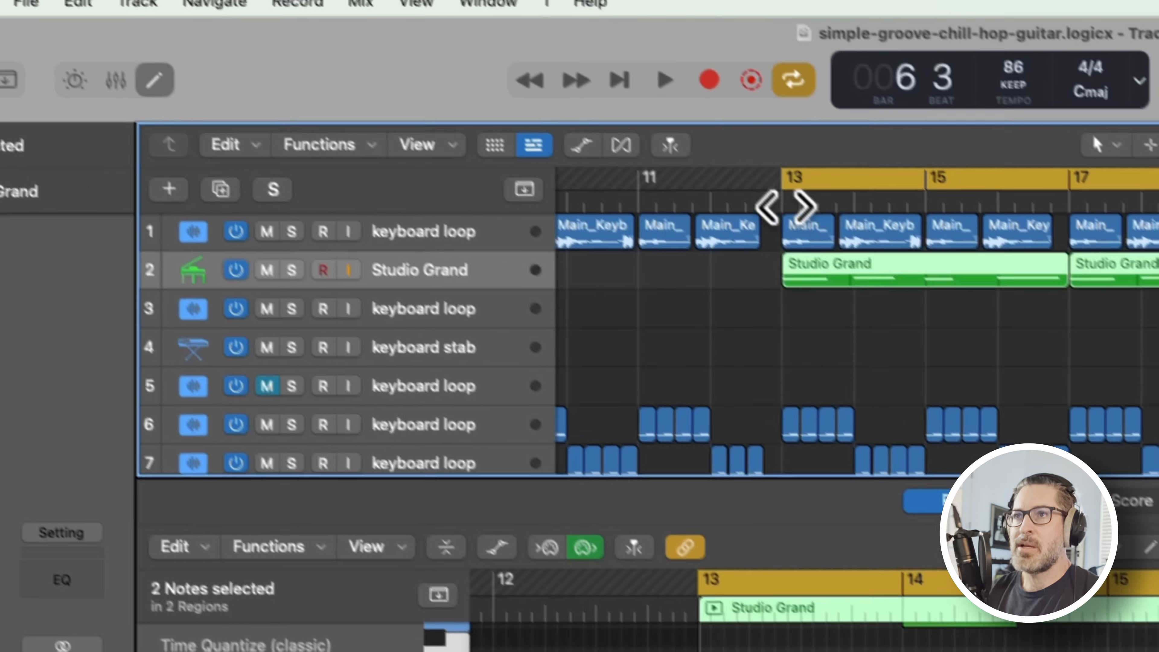
Step: Play the Studio Grand part soloed from bar 13, stop playback, and clear the solo
left_click(785, 207)
left_click(290, 271)
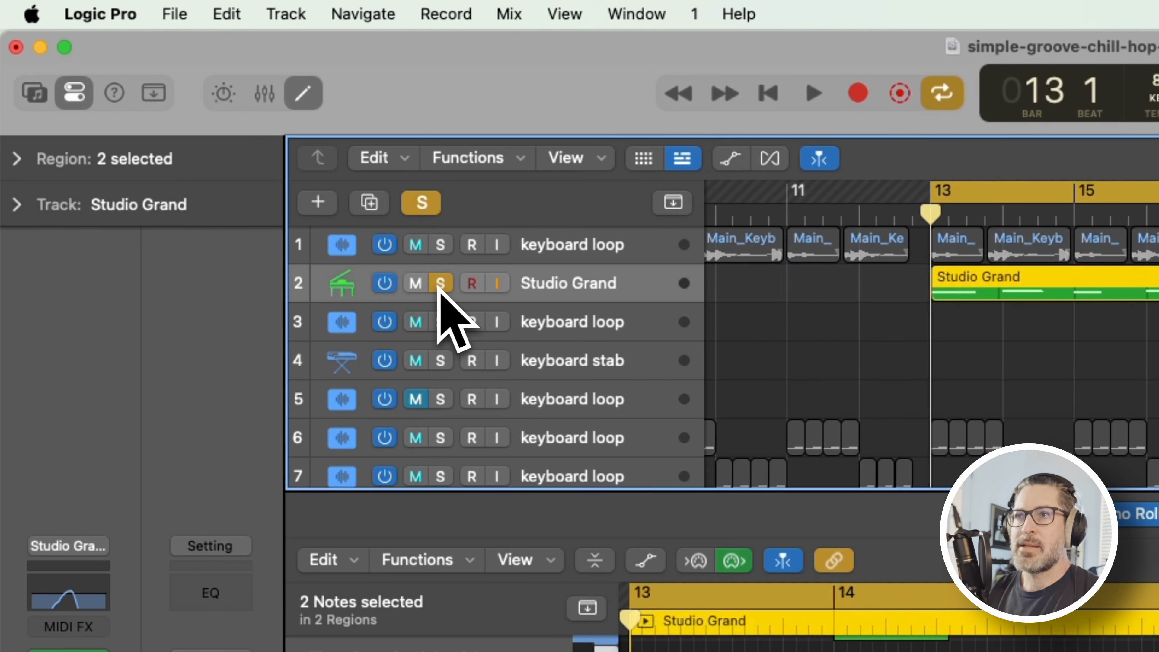
key("space")
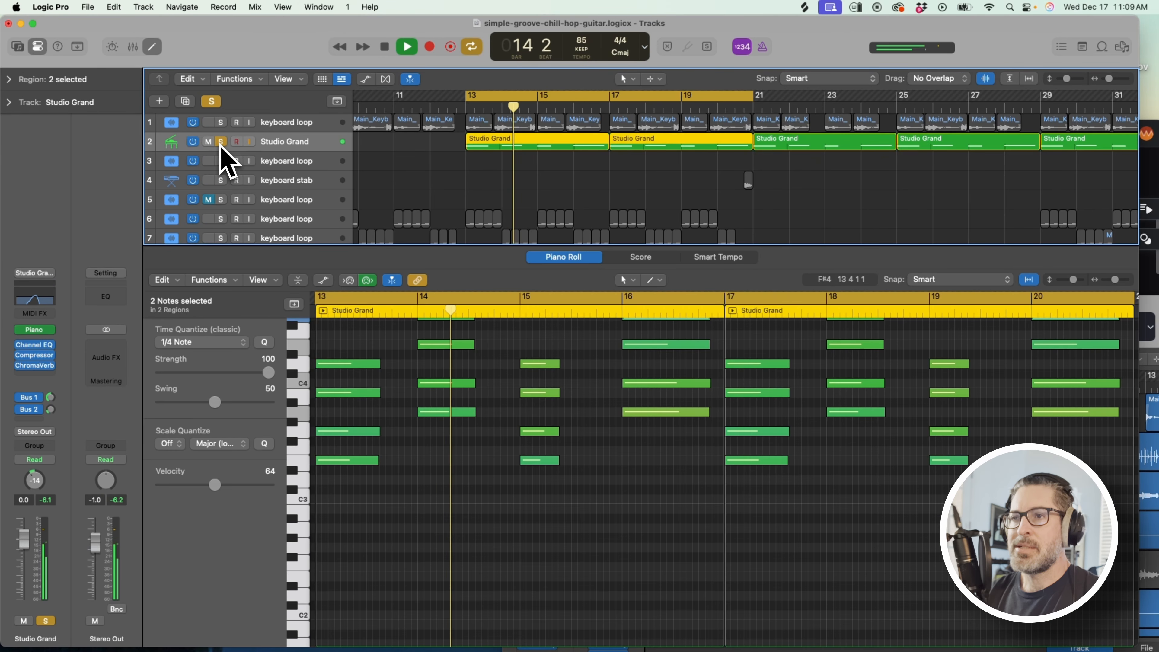
key("space")
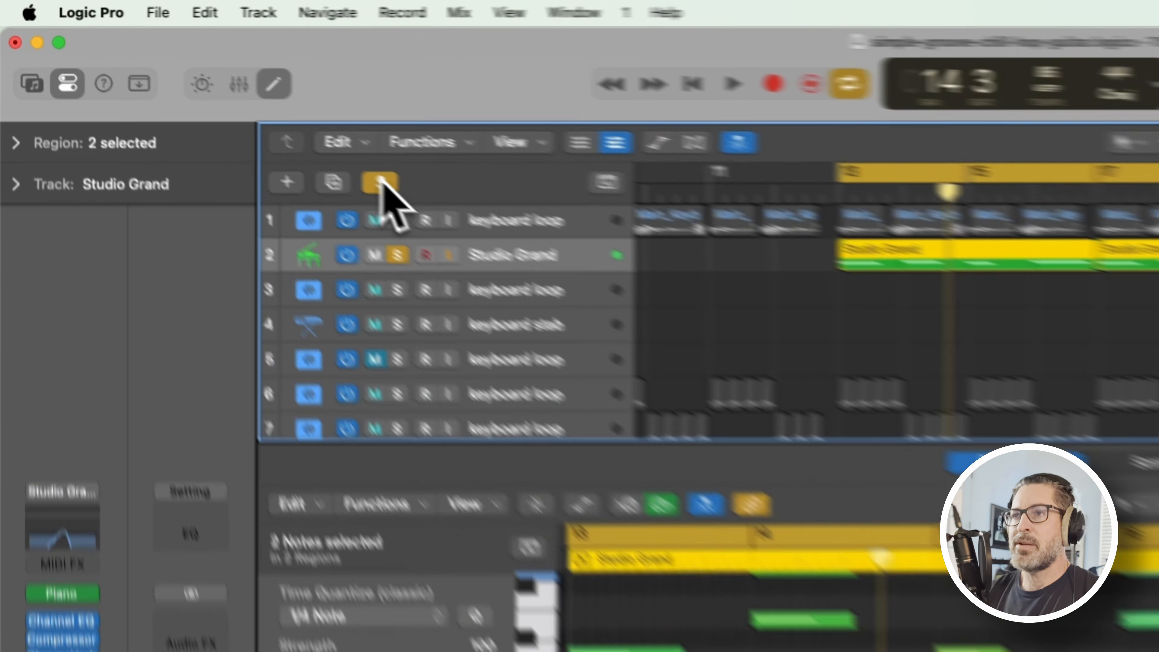
left_click(212, 101)
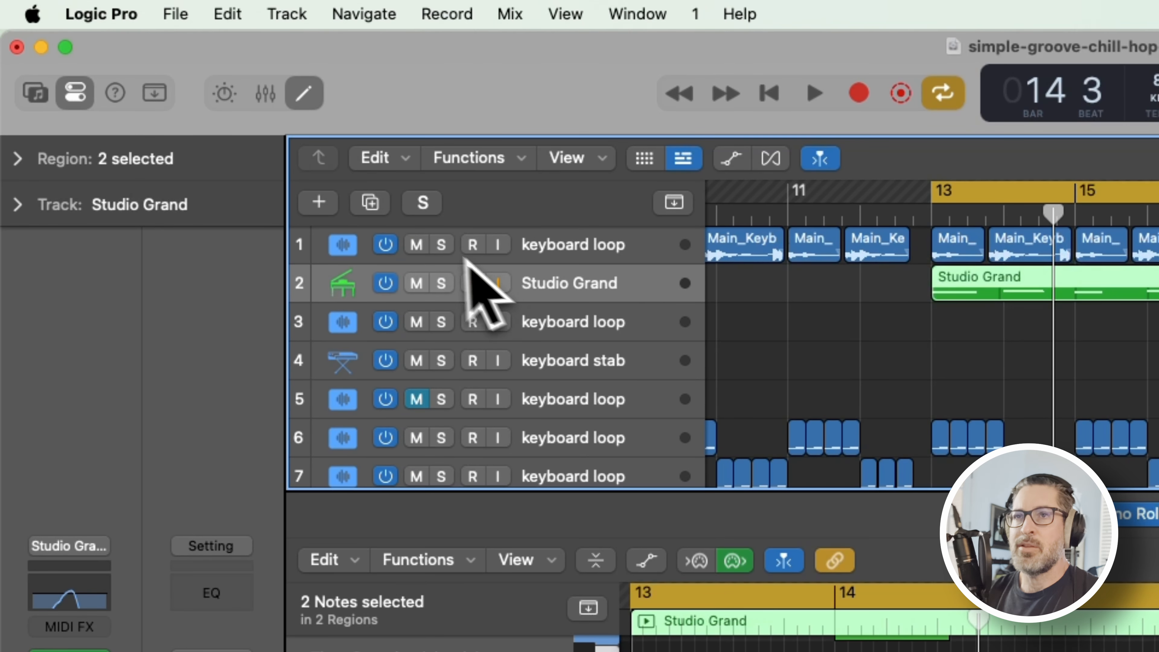
Step: Play the first keyboard loop and Studio Grand soloed together from bar 13, close the Piano Roll, and clear the solos
left_click(441, 246)
left_click(441, 283)
key("space")
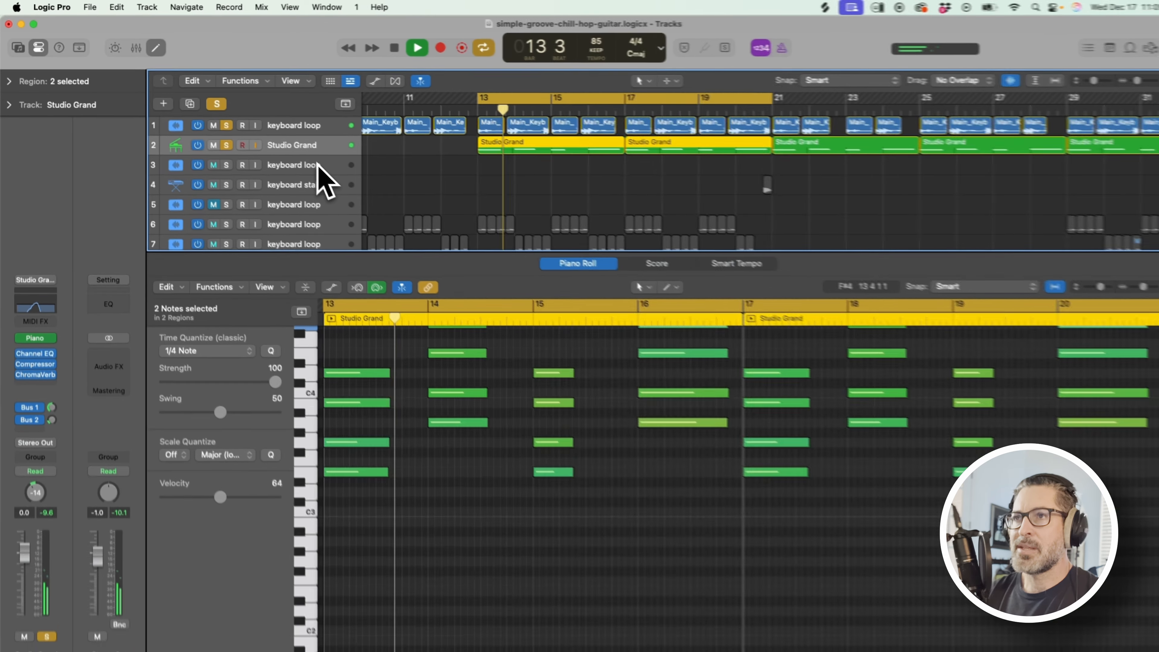
key("space")
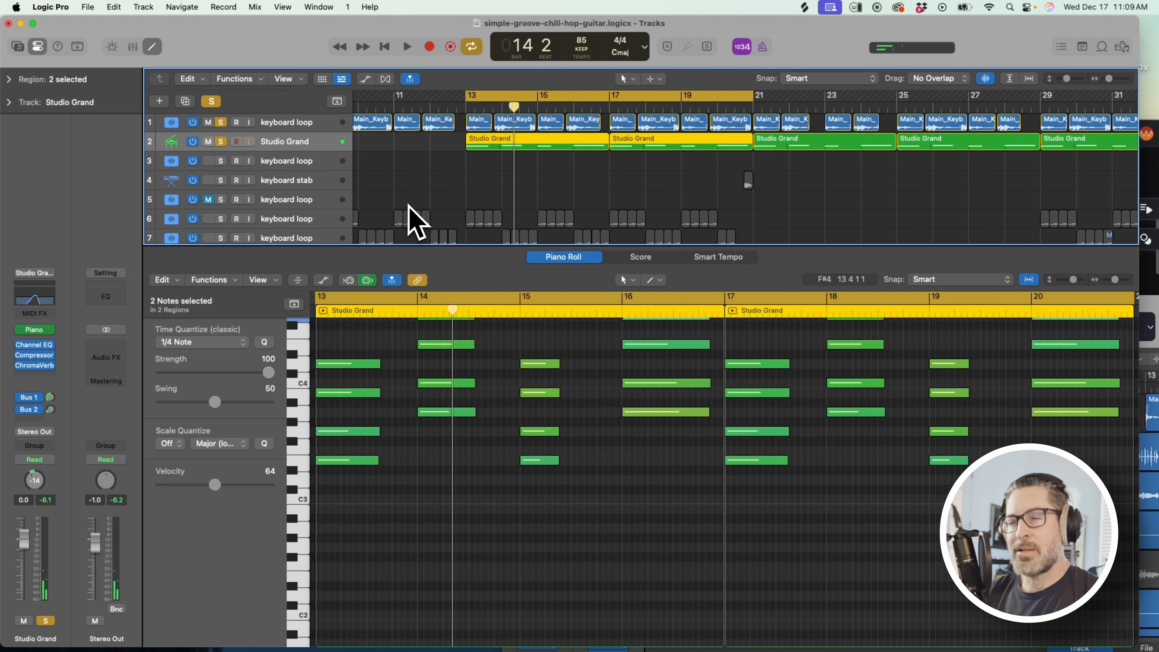
key("p")
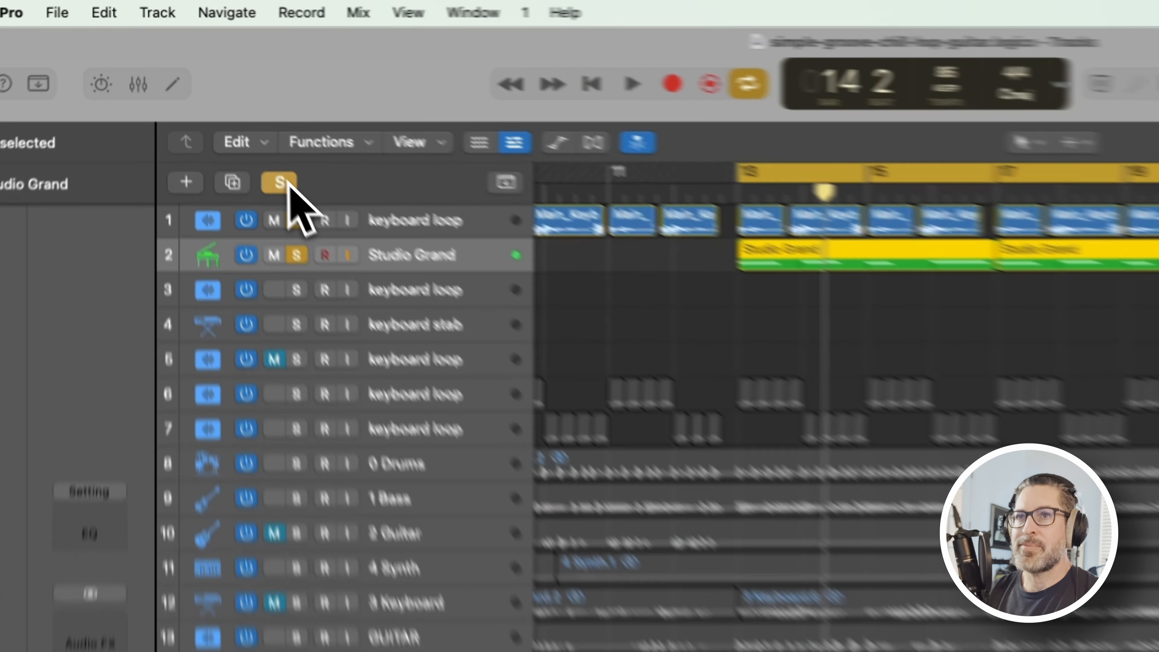
left_click(288, 182)
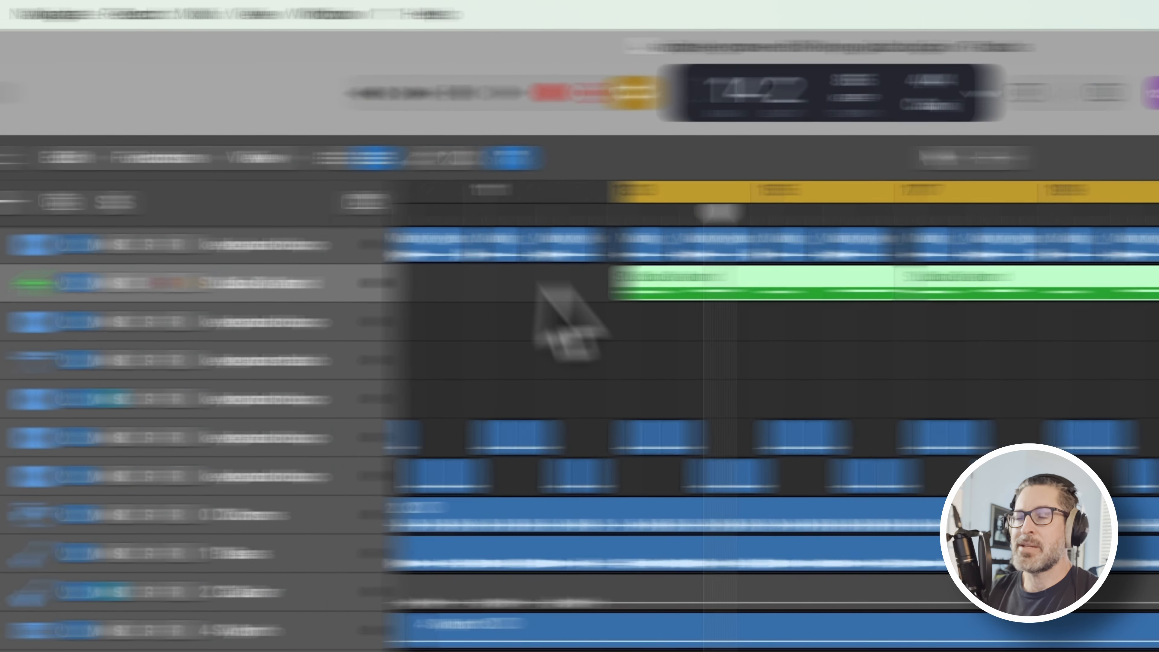
Step: Widen the cycle range so it starts at bar 5 and ends near bar 29
left_click_drag(1054, 157, 1044, 158)
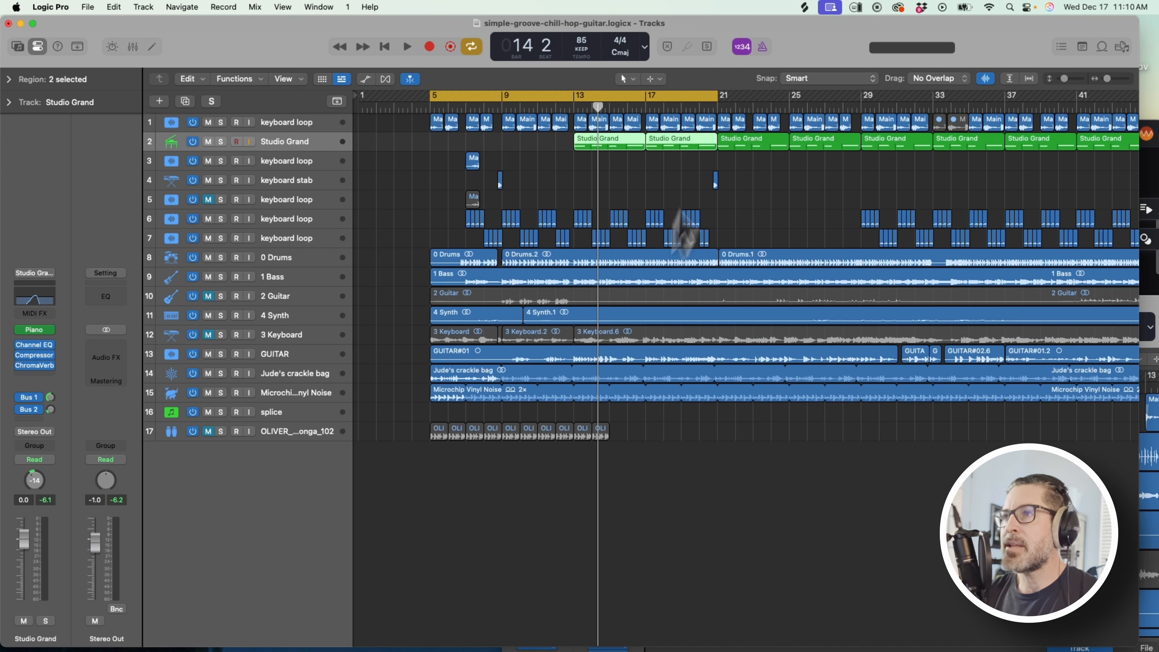
left_click_drag(717, 92, 855, 99)
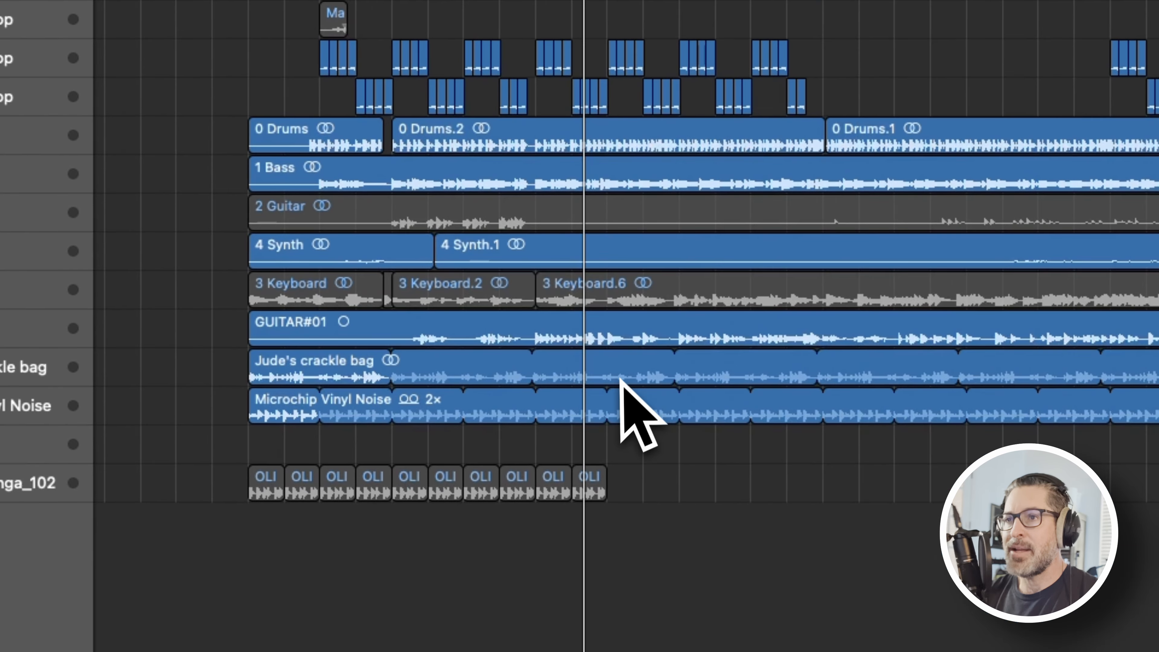